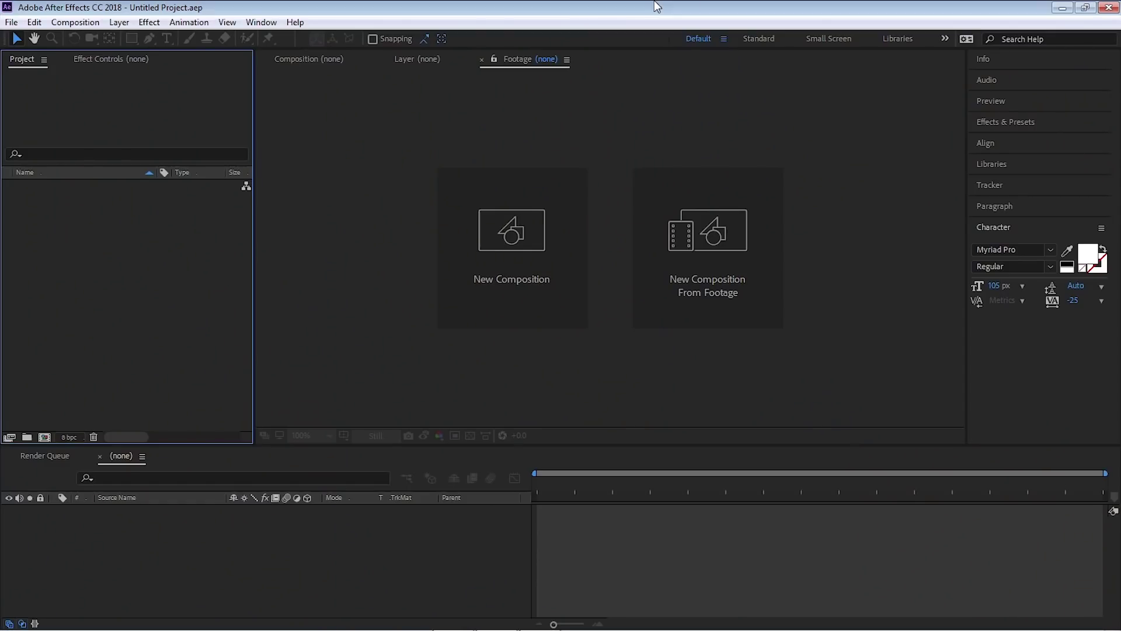
- Import Car Chase Raw Footage.mov into the After Effects project
{"action": "key", "text": "ctrl+i"}
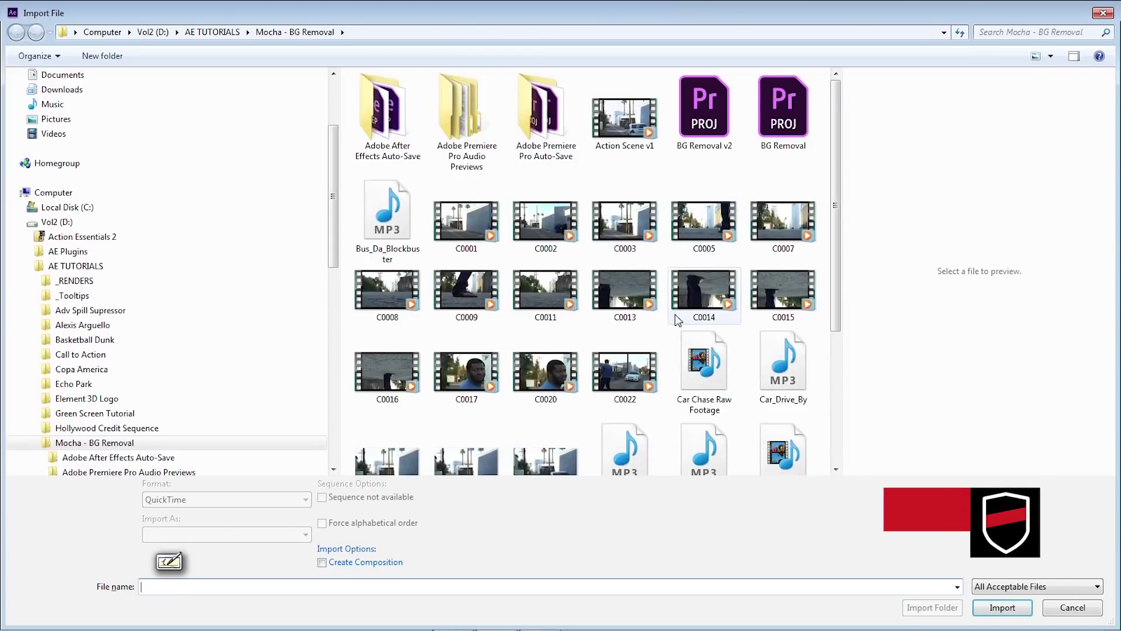
{"action": "left_click", "coordinate": [718, 386]}
{"action": "left_click", "coordinate": [1002, 607]}
- Open the clip in the footage viewer at 50% and scrub through the whole alley shot
{"action": "double_click", "coordinate": [59, 186]}
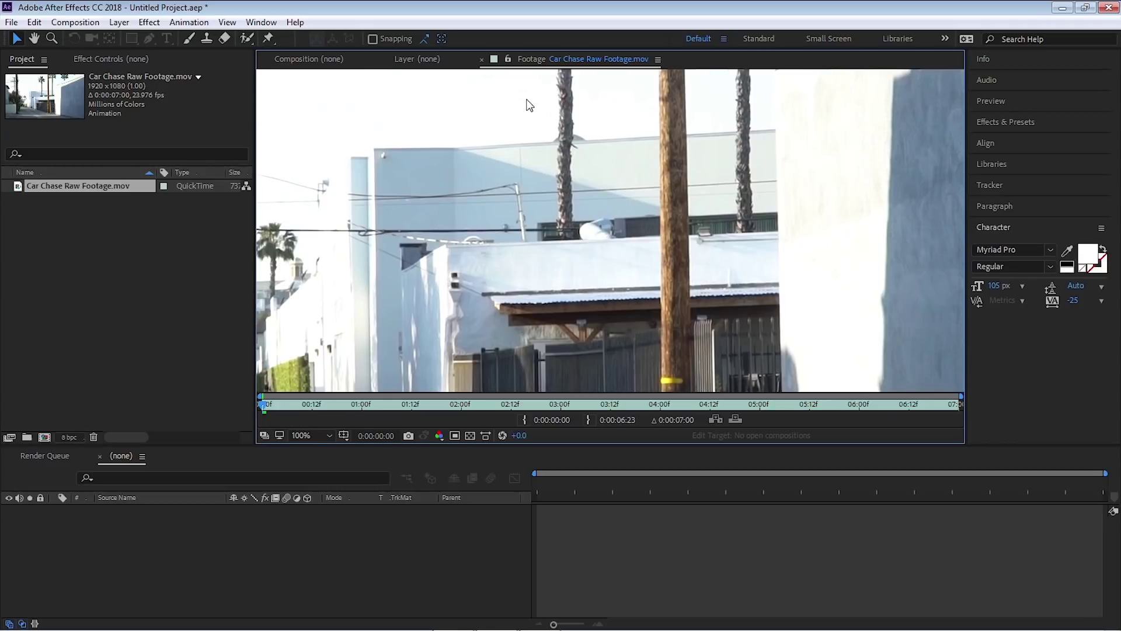
{"action": "key", "text": "comma"}
{"action": "left_click_drag", "start_coordinate": [265, 405], "coordinate": [737, 392]}
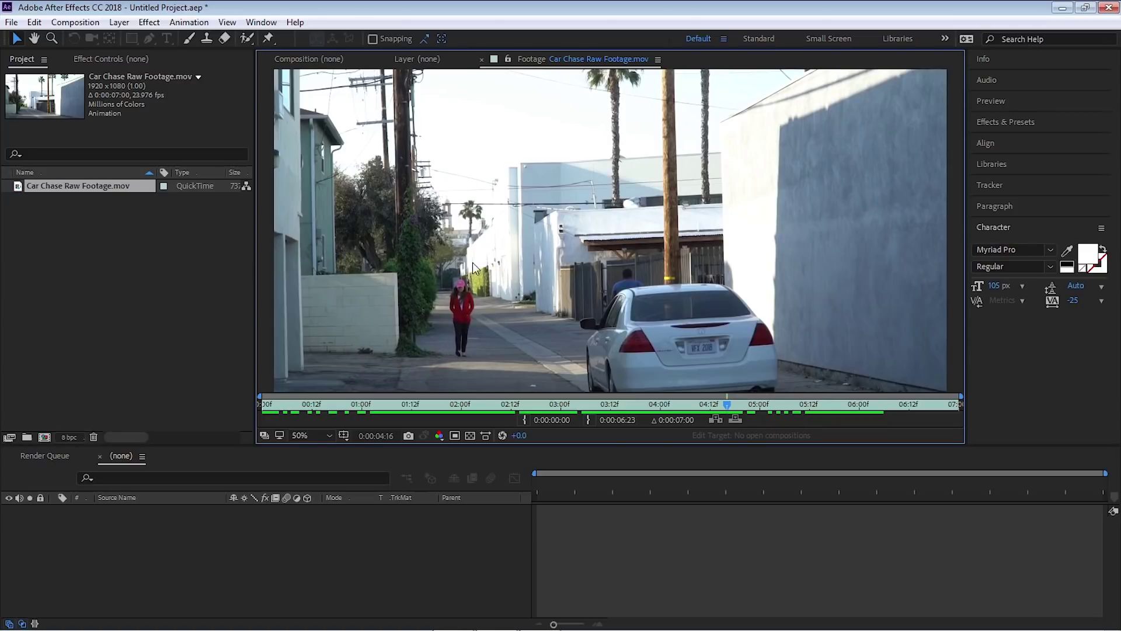
- Create a Car Chase Raw Footage composition from the imported clip
{"action": "left_click_drag", "start_coordinate": [727, 409], "coordinate": [668, 405]}
{"action": "left_click", "coordinate": [81, 189]}
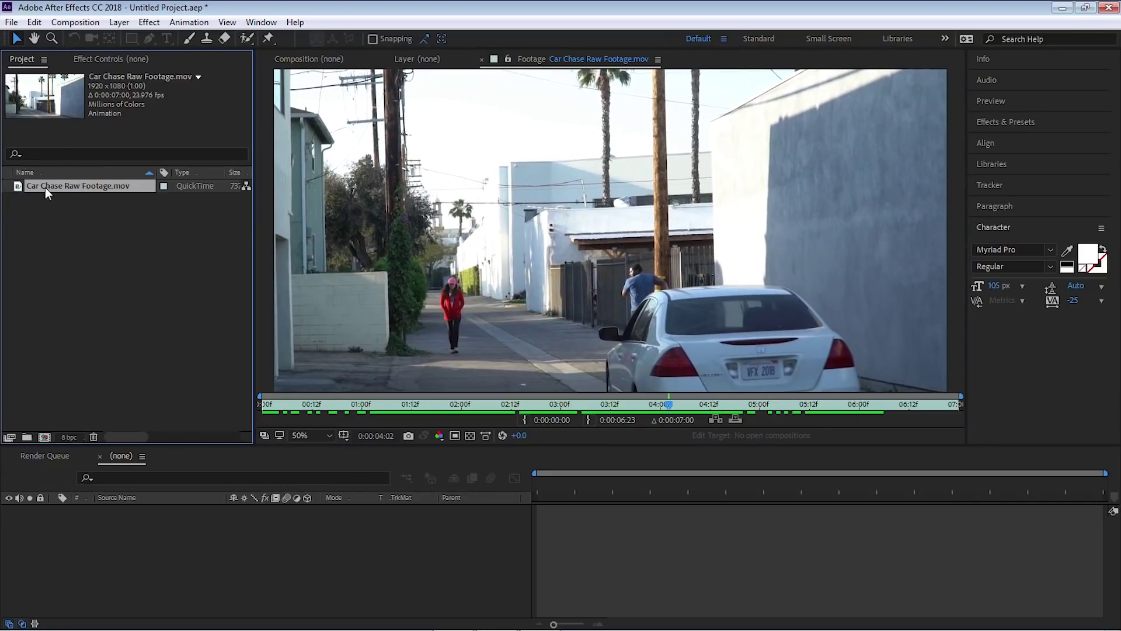
{"action": "left_click_drag", "start_coordinate": [47, 193], "coordinate": [44, 437]}
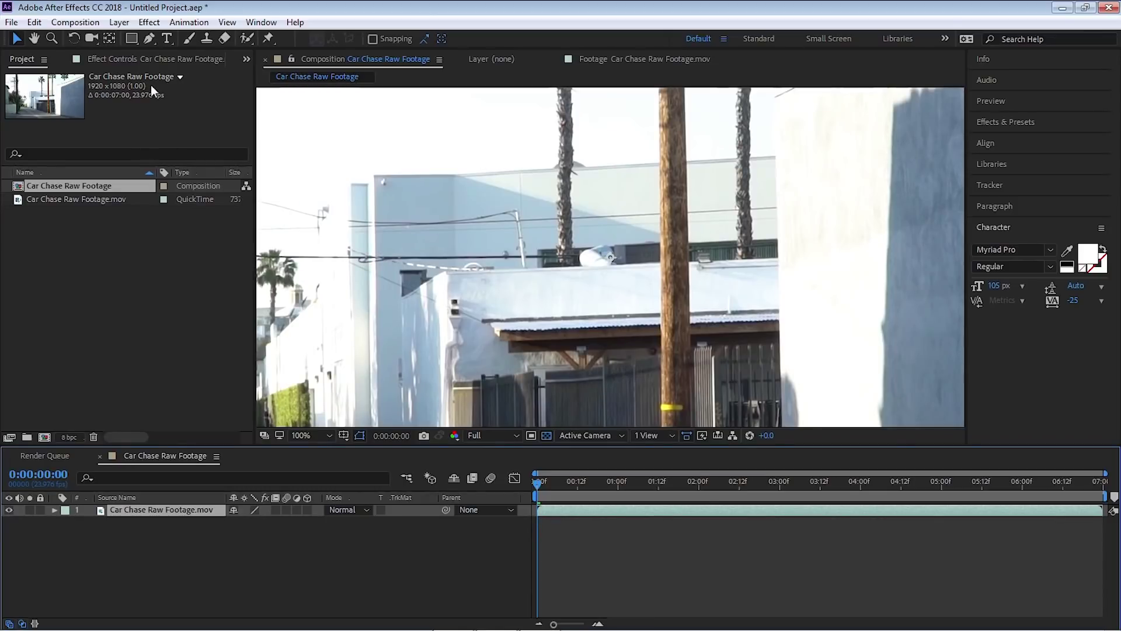
- Select the footage layer and go to Animation > Track in mocha AE
{"action": "left_click", "coordinate": [190, 529]}
{"action": "left_click", "coordinate": [190, 511]}
{"action": "left_click", "coordinate": [190, 22]}
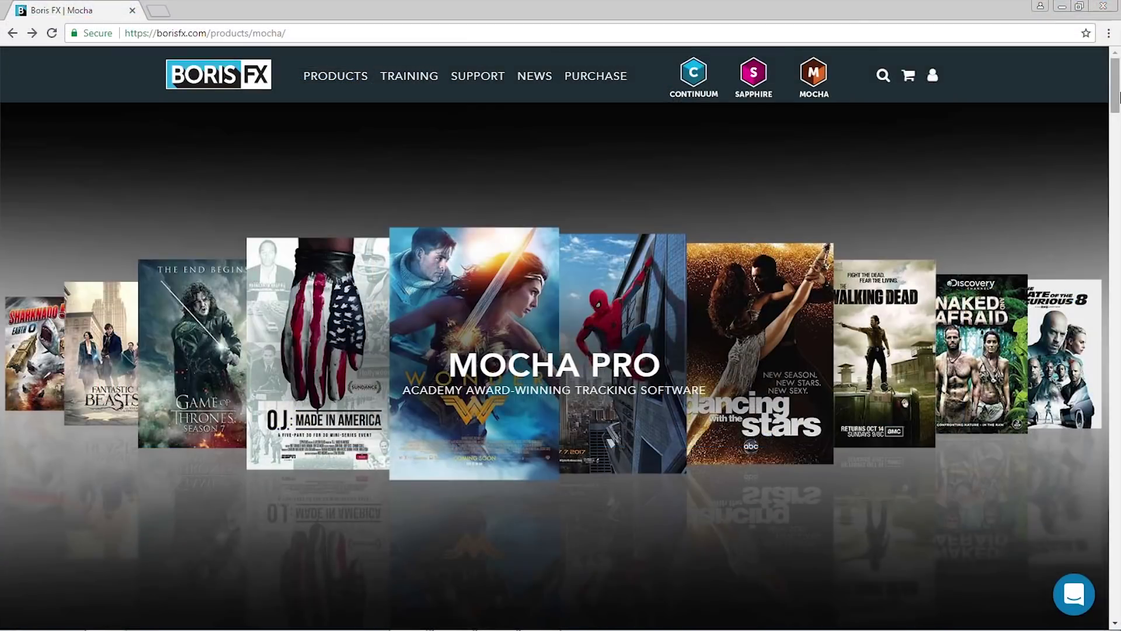
- Scroll the borisfx.com Mocha page from the poster banner down to the Mocha Pro 5 overview
{"action": "left_click_drag", "start_coordinate": [1115, 97], "coordinate": [1116, 161]}
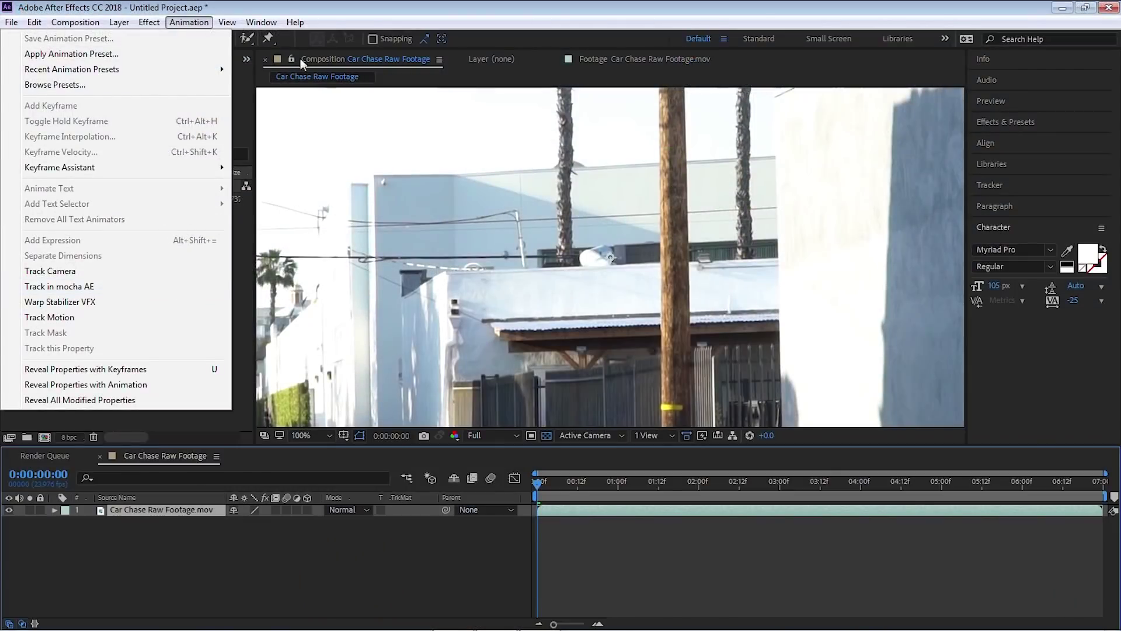
- Apply Effect > Mocha by Imagineer Systems > mocha Pro to the layer and launch its MOCHA window
{"action": "mouse_move", "coordinate": [159, 24]}
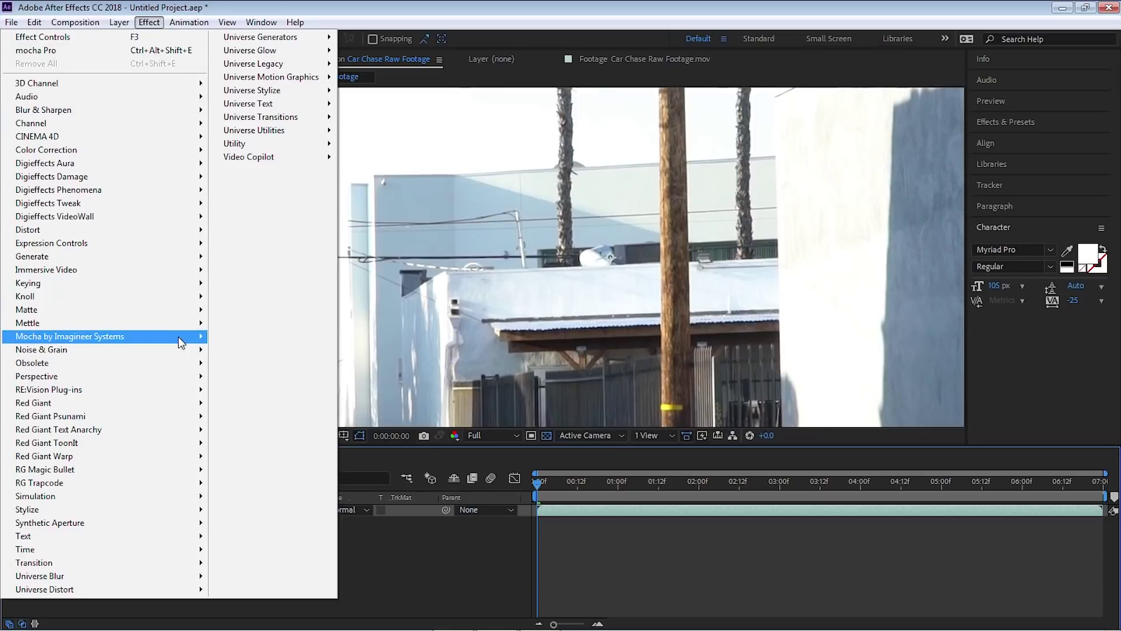
{"action": "mouse_move", "coordinate": [203, 340]}
{"action": "left_click", "coordinate": [251, 338]}
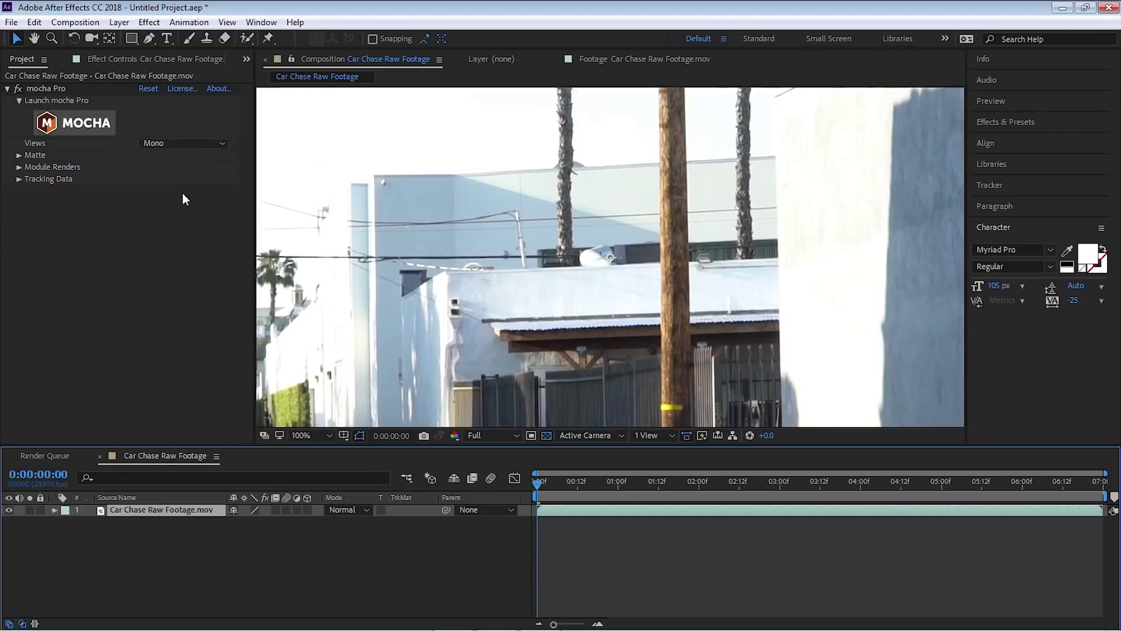
{"action": "left_click", "coordinate": [95, 123]}
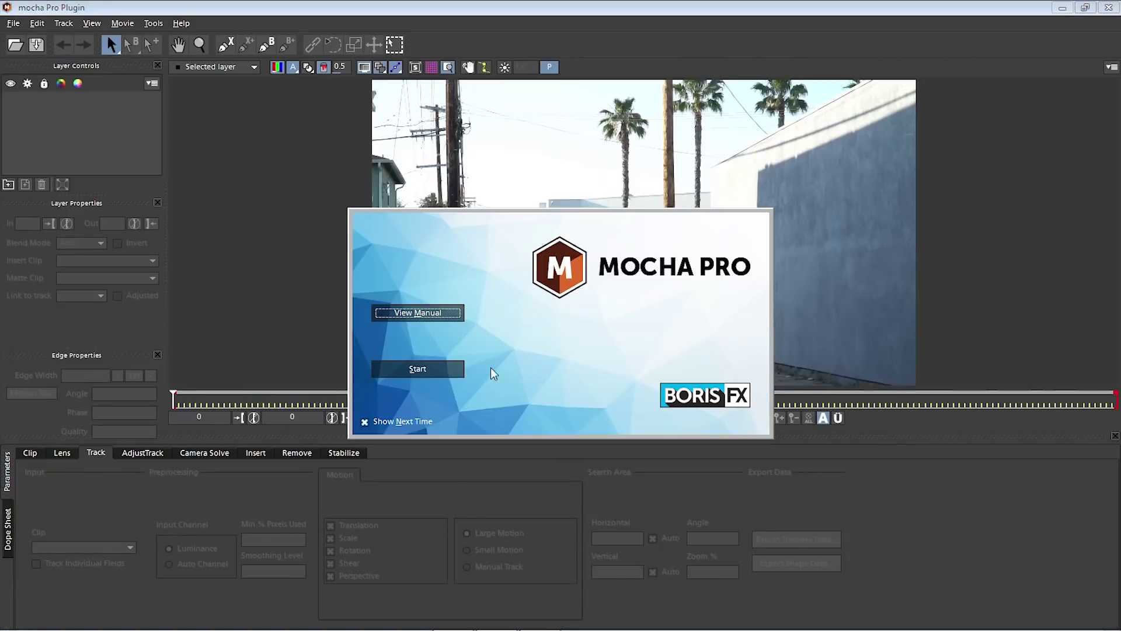
- Dismiss the start screen, zoom and pan onto the walking woman, and go to frame 75
{"action": "left_click", "coordinate": [413, 369]}
{"action": "left_click_drag", "start_coordinate": [174, 398], "coordinate": [892, 402]}
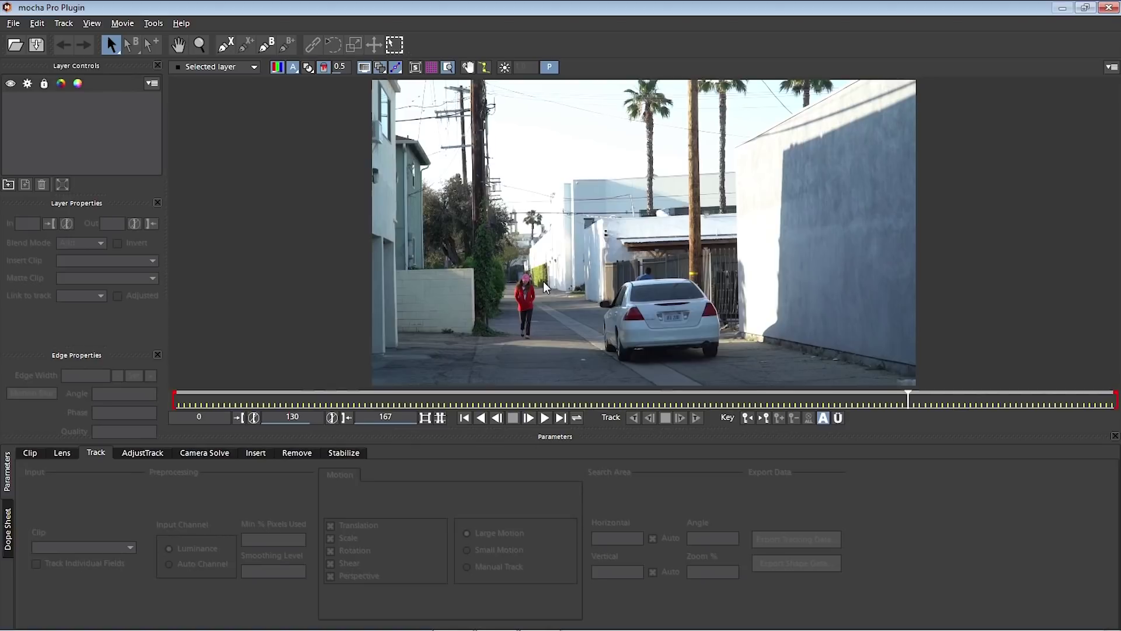
{"action": "key", "text": "z"}
{"action": "left_click_drag", "start_coordinate": [543, 282], "coordinate": [422, 266]}
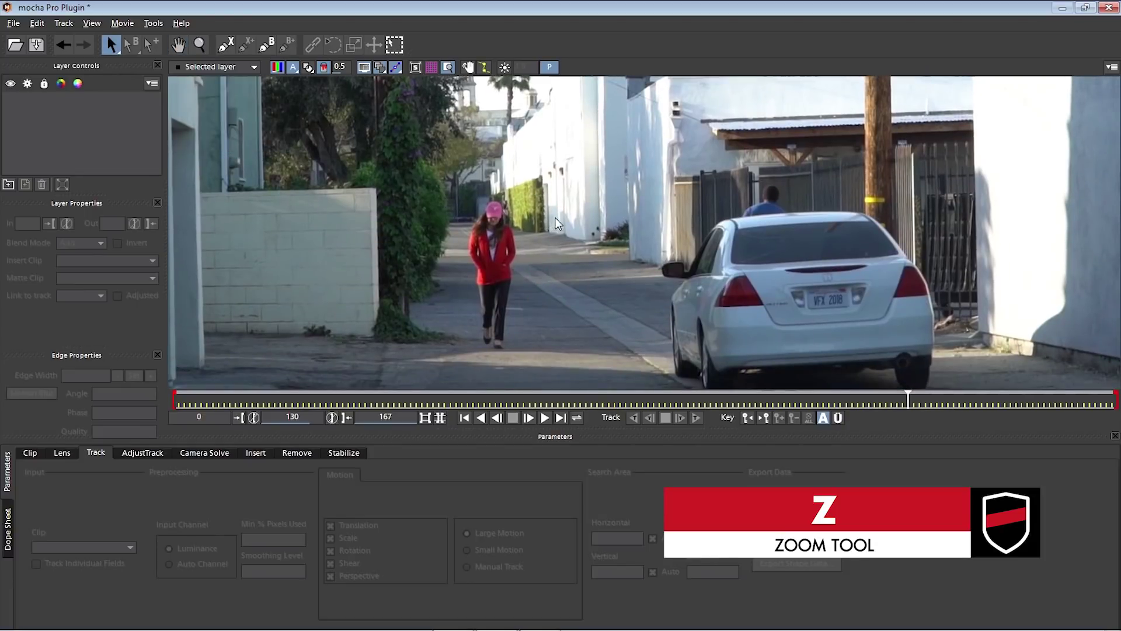
{"action": "left_click", "coordinate": [178, 44]}
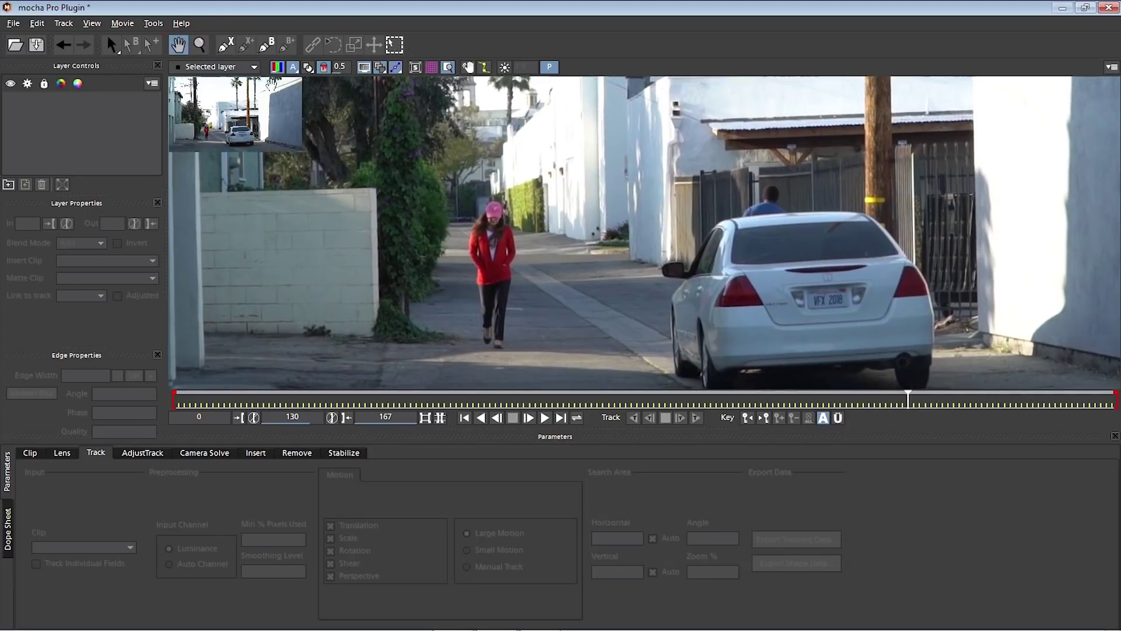
{"action": "left_click_drag", "start_coordinate": [570, 202], "coordinate": [570, 254]}
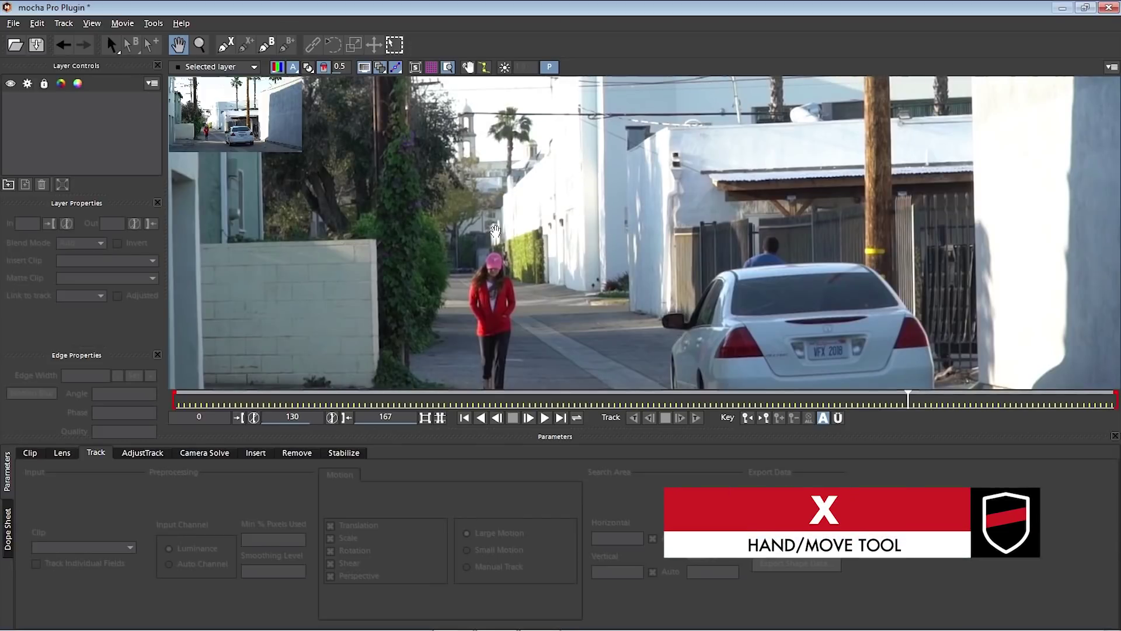
{"action": "left_click_drag", "start_coordinate": [576, 263], "coordinate": [579, 216]}
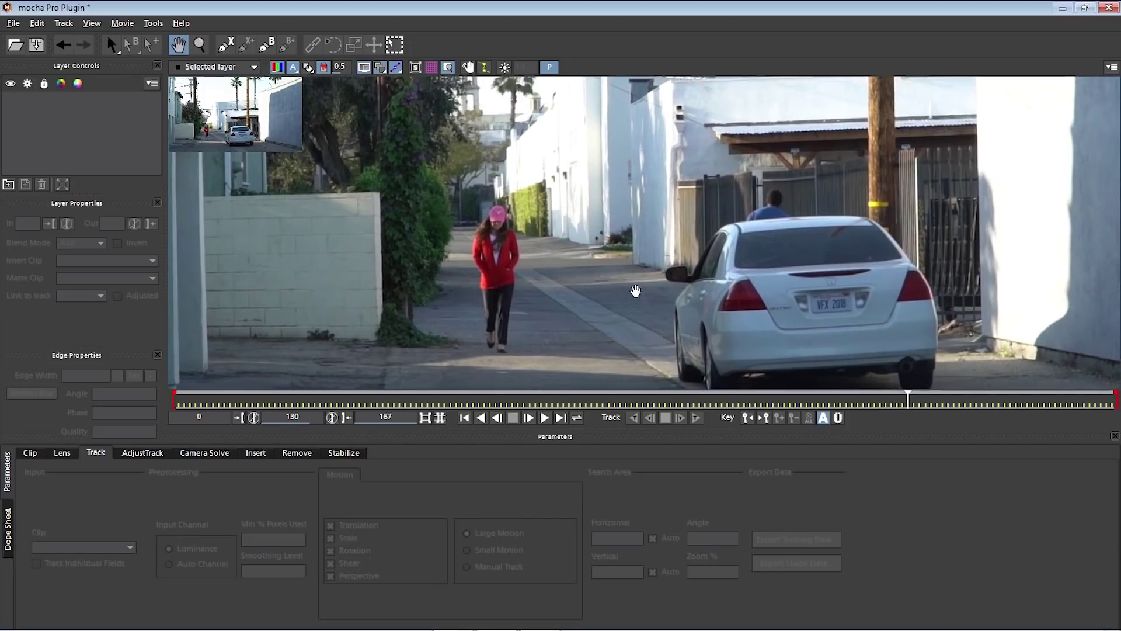
{"action": "left_click_drag", "start_coordinate": [908, 400], "coordinate": [597, 391]}
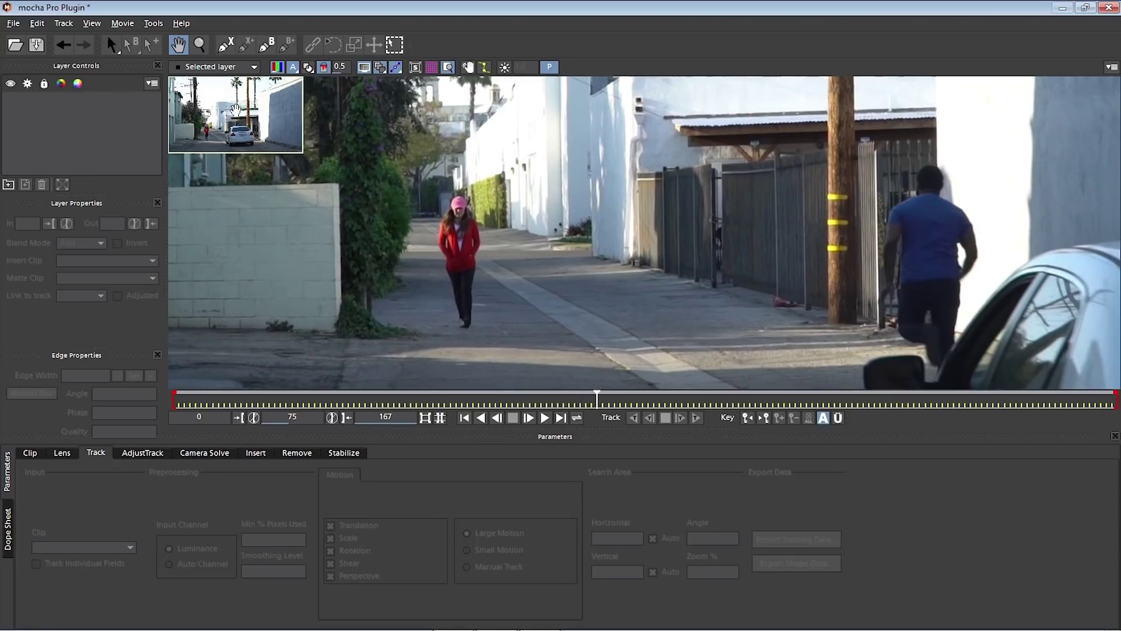
- Draw a closed X-spline shape around the walking woman and tighten its right side
{"action": "left_click", "coordinate": [225, 45]}
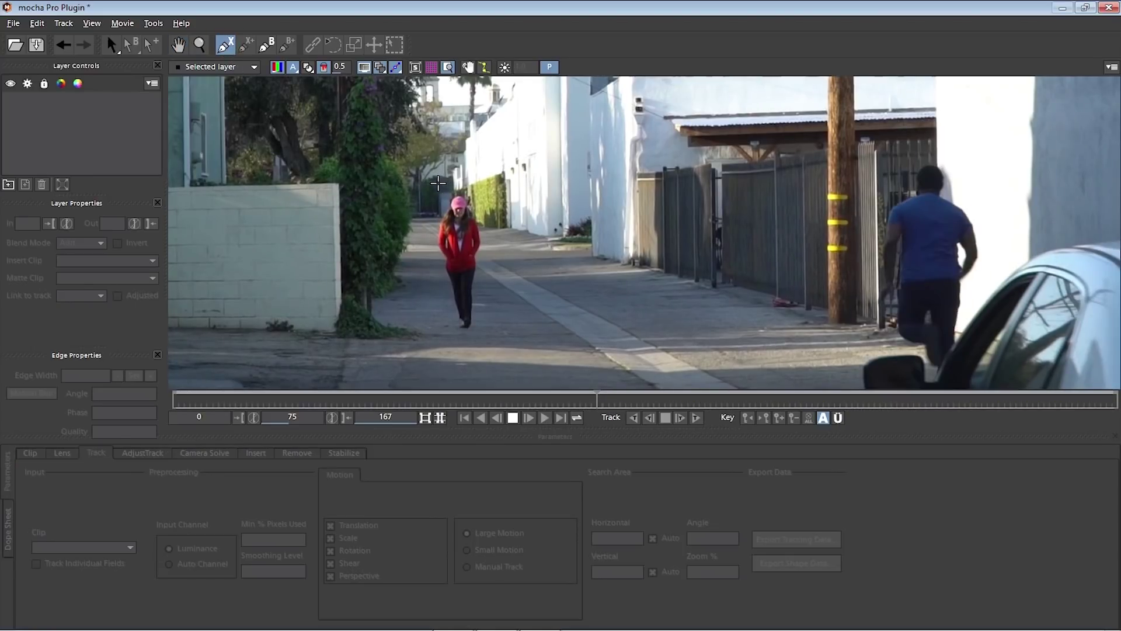
{"action": "left_click", "coordinate": [445, 159]}
{"action": "left_click", "coordinate": [438, 185]}
{"action": "left_click", "coordinate": [425, 207]}
{"action": "left_click", "coordinate": [430, 277]}
{"action": "left_click", "coordinate": [425, 314]}
{"action": "left_click", "coordinate": [427, 342]}
{"action": "left_click", "coordinate": [514, 341]}
{"action": "left_click", "coordinate": [512, 306]}
{"action": "left_click", "coordinate": [499, 203]}
{"action": "left_click", "coordinate": [491, 187]}
{"action": "left_click", "coordinate": [483, 180]}
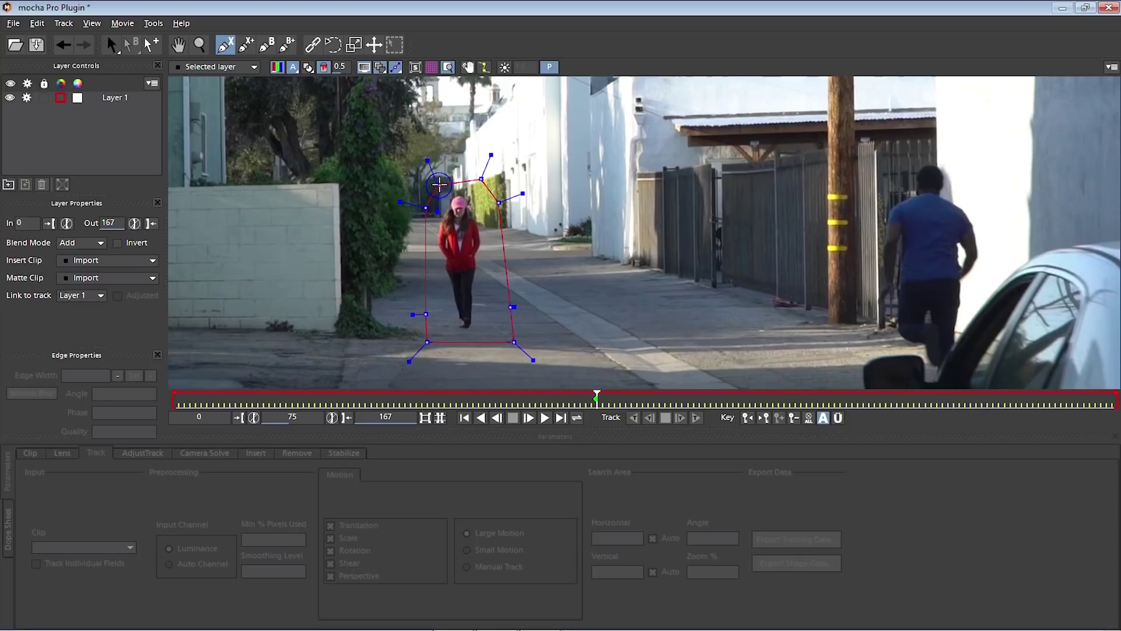
{"action": "right_click", "coordinate": [439, 183]}
{"action": "left_click_drag", "start_coordinate": [500, 203], "coordinate": [495, 204]}
{"action": "left_click_drag", "start_coordinate": [515, 307], "coordinate": [501, 338]}
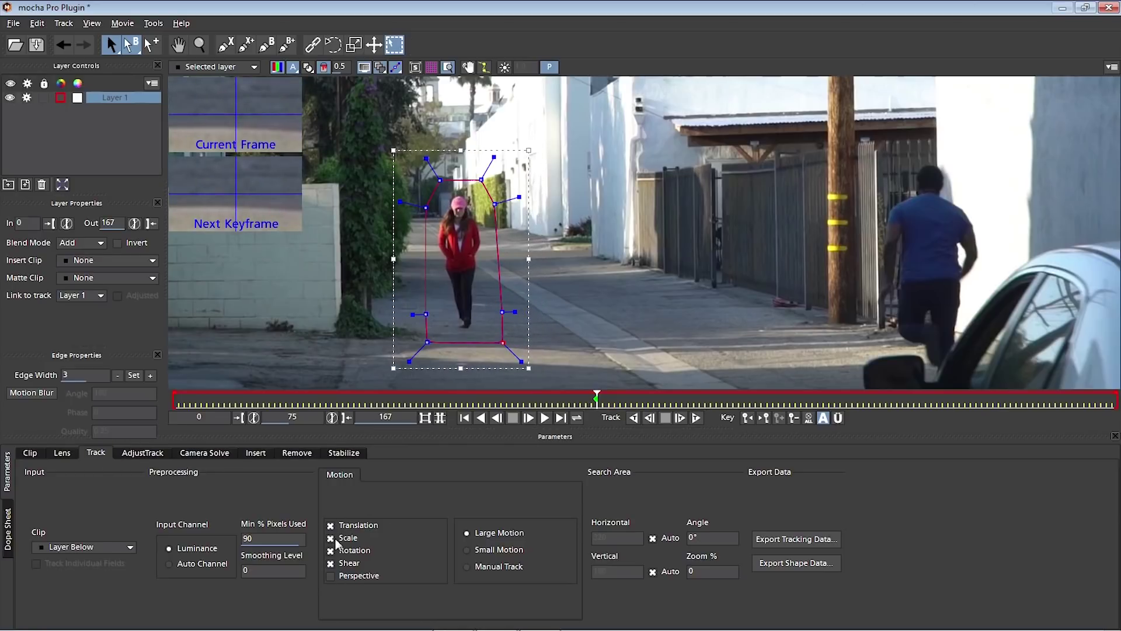
- Turn off Shear, Rotation and Scale, then track the shape forward from frame 75
{"action": "left_click", "coordinate": [331, 563]}
{"action": "left_click", "coordinate": [332, 551]}
{"action": "left_click", "coordinate": [330, 537]}
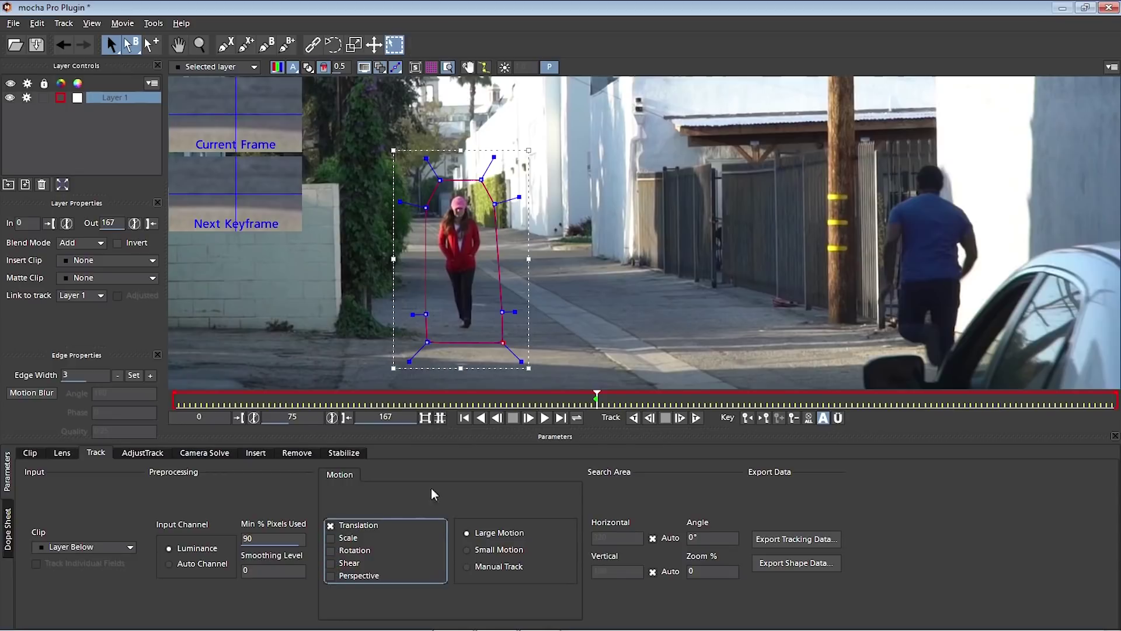
{"action": "left_click", "coordinate": [696, 416]}
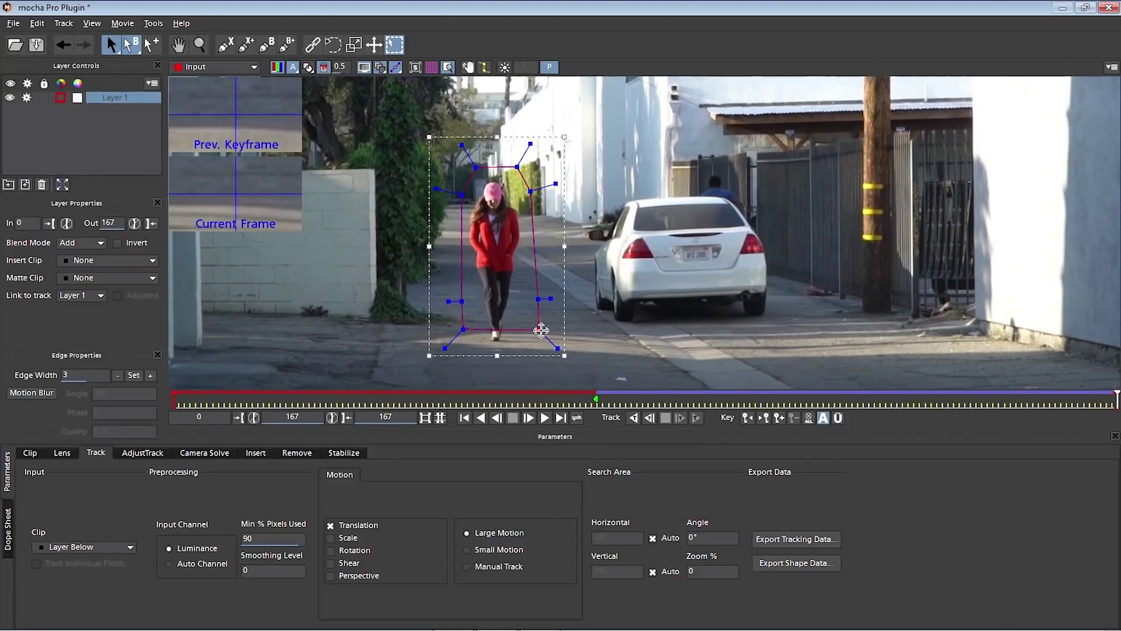
- At frame 167, extend the shape's lower corners down to enclose the woman's feet
{"action": "left_click_drag", "start_coordinate": [542, 331], "coordinate": [541, 356]}
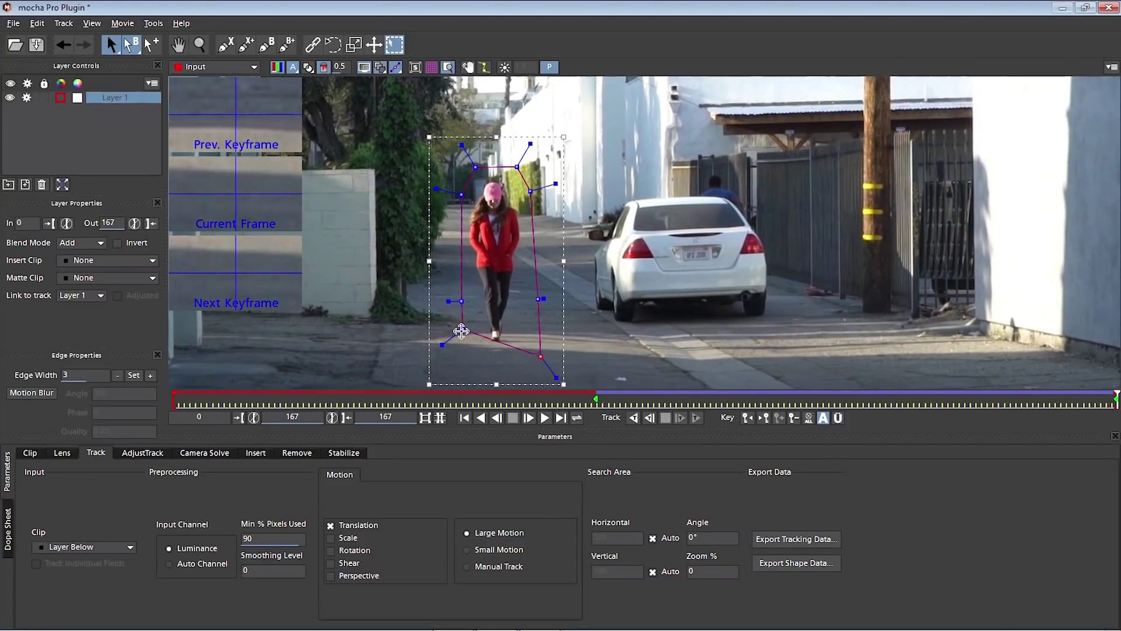
{"action": "left_click_drag", "start_coordinate": [461, 331], "coordinate": [463, 355]}
{"action": "left_click", "coordinate": [460, 300]}
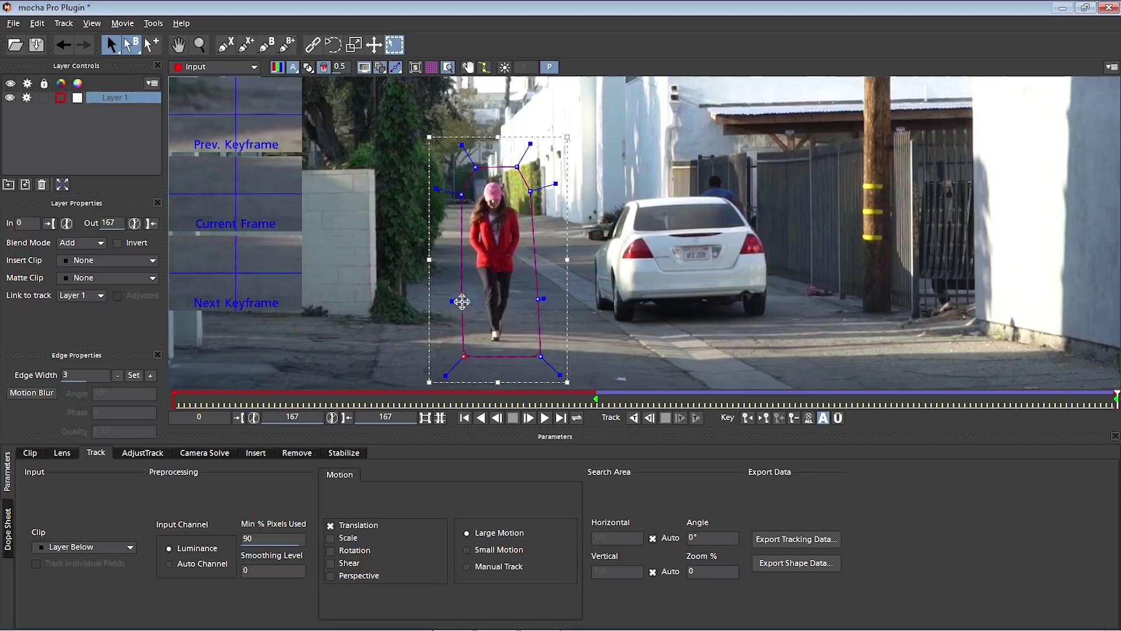
{"action": "left_click", "coordinate": [463, 352]}
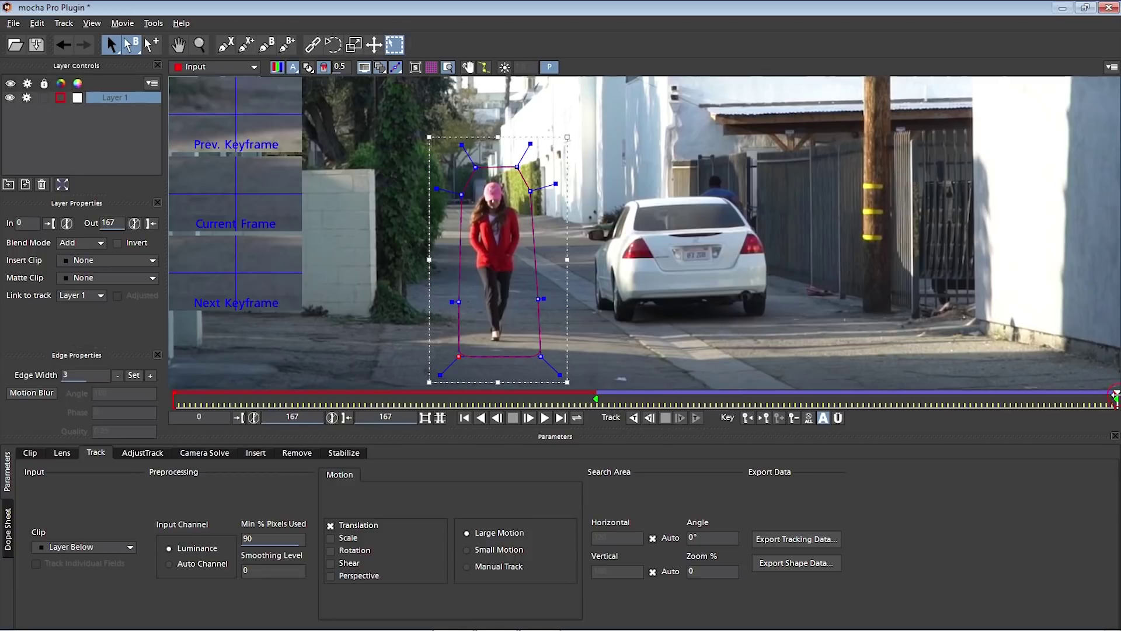
- Return to frame 75 and track the shape backward to frame 0
{"action": "left_click_drag", "start_coordinate": [1114, 394], "coordinate": [914, 420]}
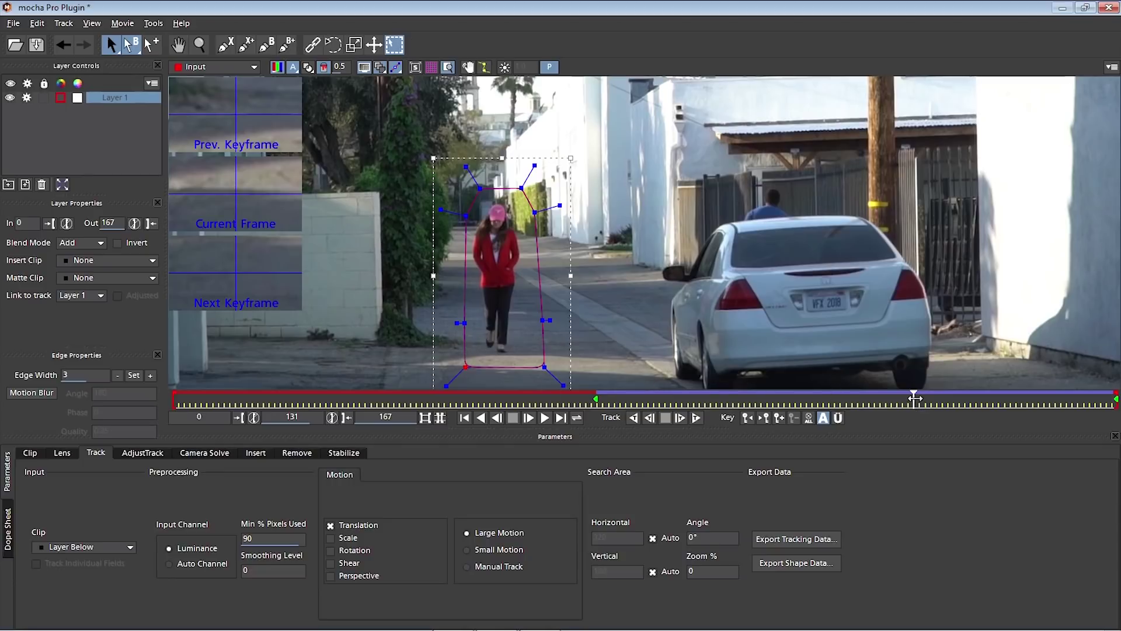
{"action": "left_click_drag", "start_coordinate": [914, 398], "coordinate": [601, 404]}
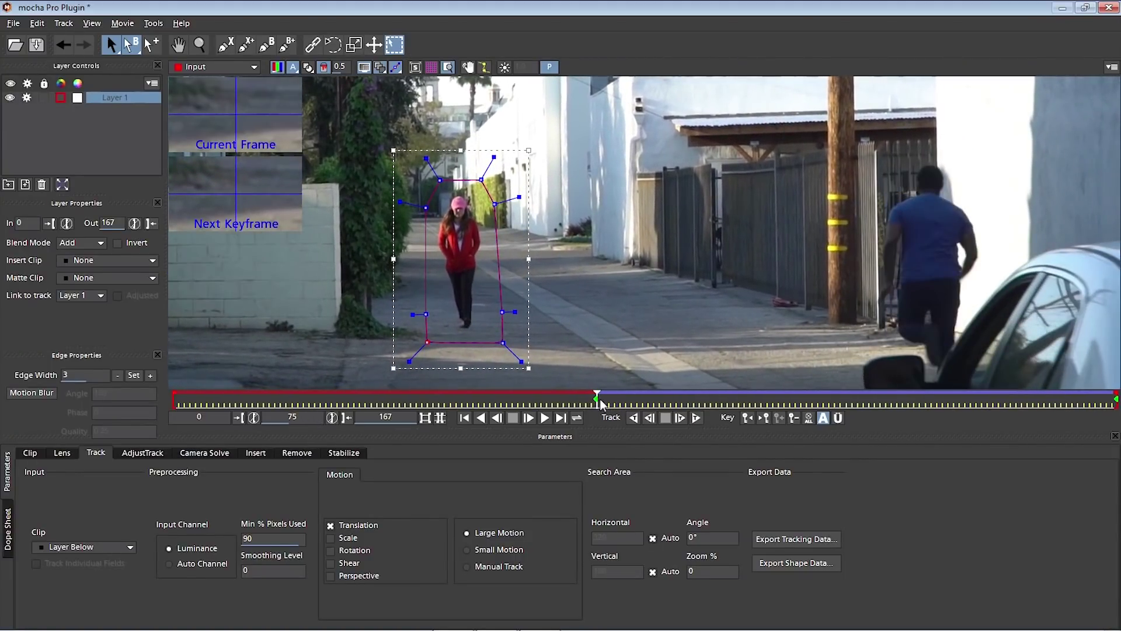
{"action": "left_click", "coordinate": [634, 419]}
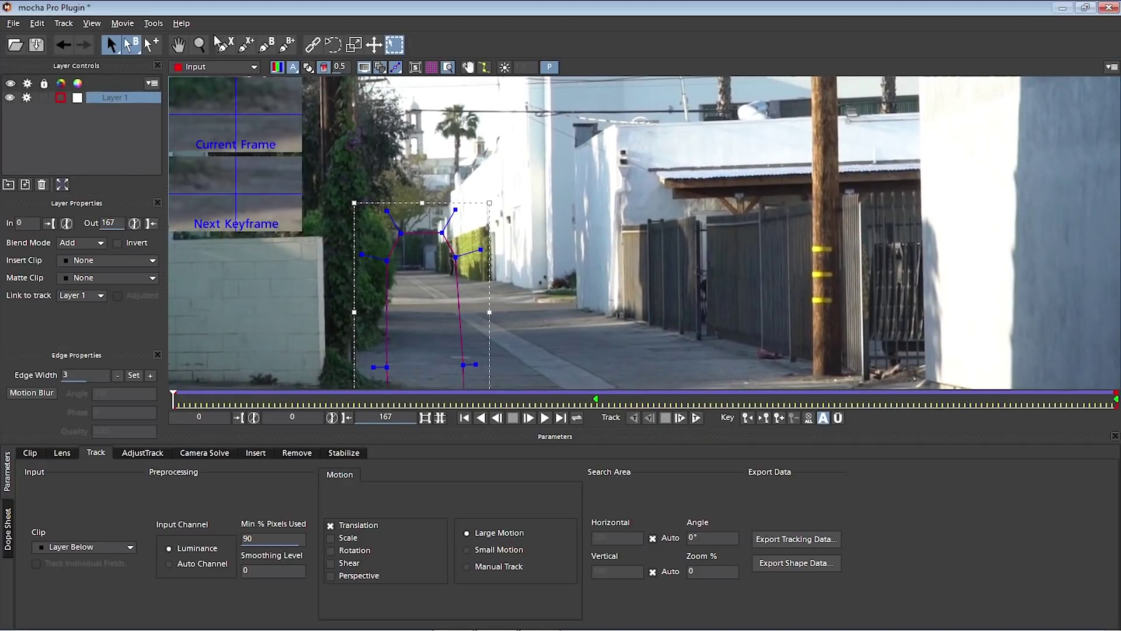
- Select all the shape's points and shift the whole shape left over the girl
{"action": "left_click", "coordinate": [178, 44]}
{"action": "left_click_drag", "start_coordinate": [575, 281], "coordinate": [585, 225]}
{"action": "left_click", "coordinate": [113, 46]}
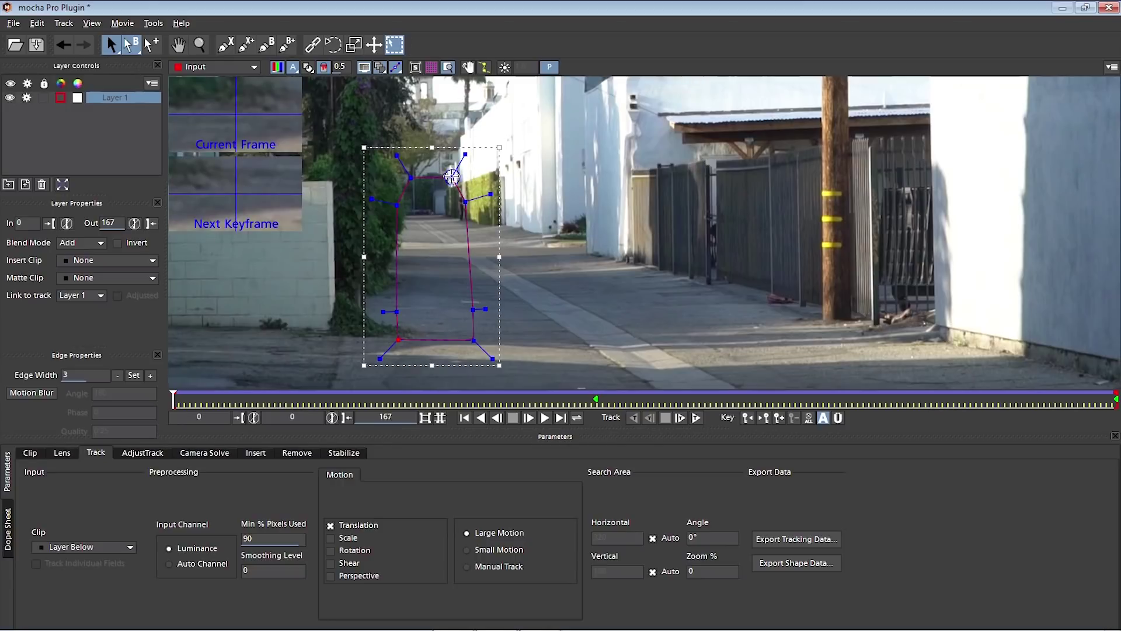
{"action": "mouse_move", "coordinate": [473, 187]}
{"action": "mouse_move", "coordinate": [480, 211]}
{"action": "left_click", "coordinate": [561, 208]}
{"action": "left_click_drag", "start_coordinate": [446, 176], "coordinate": [404, 175]}
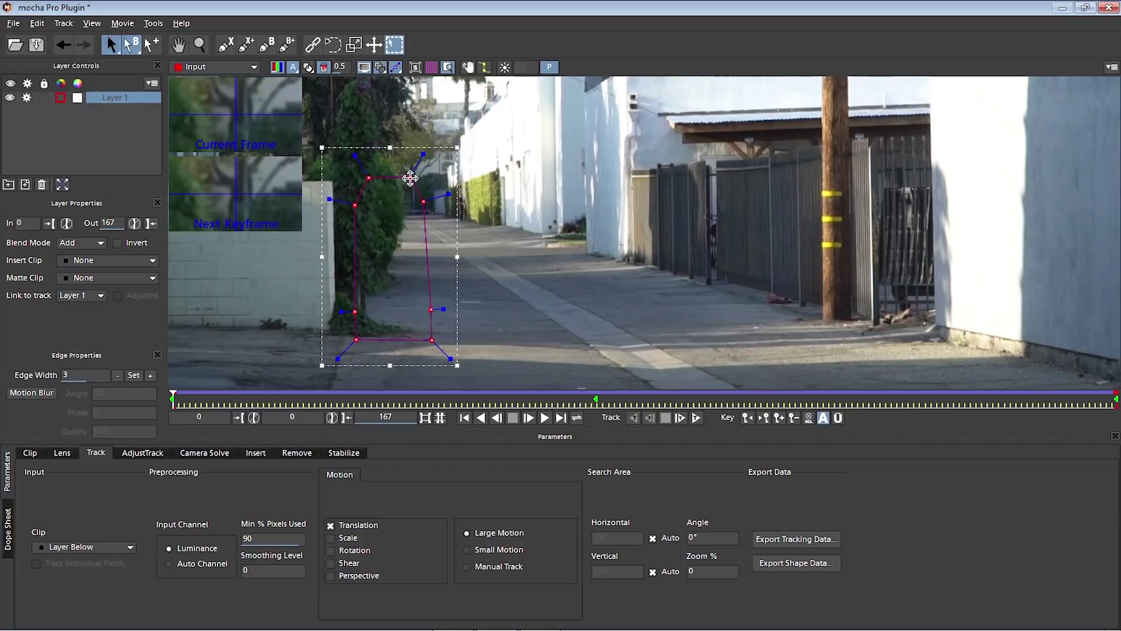
- Refit the shape on frames 31 and 37, nudging it left and widening it around her foot
{"action": "left_click_drag", "start_coordinate": [174, 399], "coordinate": [348, 385]}
{"action": "left_click_drag", "start_coordinate": [338, 181], "coordinate": [321, 179]}
{"action": "mouse_move", "coordinate": [350, 399]}
{"action": "left_mouse_down"}
{"action": "mouse_move", "coordinate": [393, 397]}
{"action": "mouse_move", "coordinate": [348, 399]}
{"action": "left_mouse_up"}
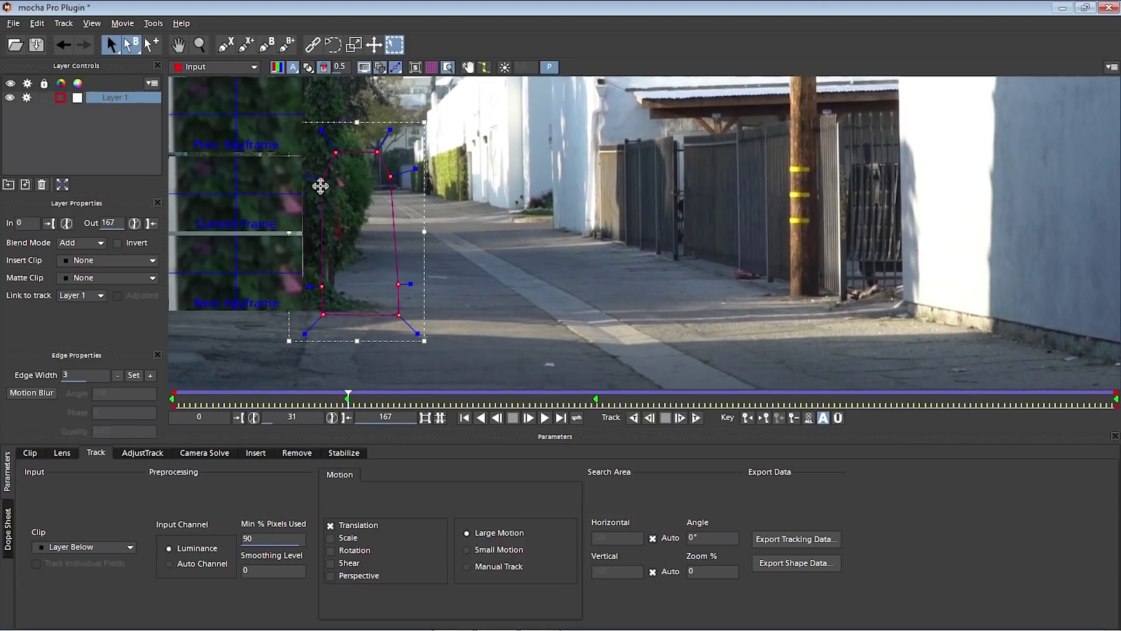
{"action": "left_click_drag", "start_coordinate": [322, 182], "coordinate": [319, 181]}
{"action": "left_click_drag", "start_coordinate": [348, 395], "coordinate": [451, 397]}
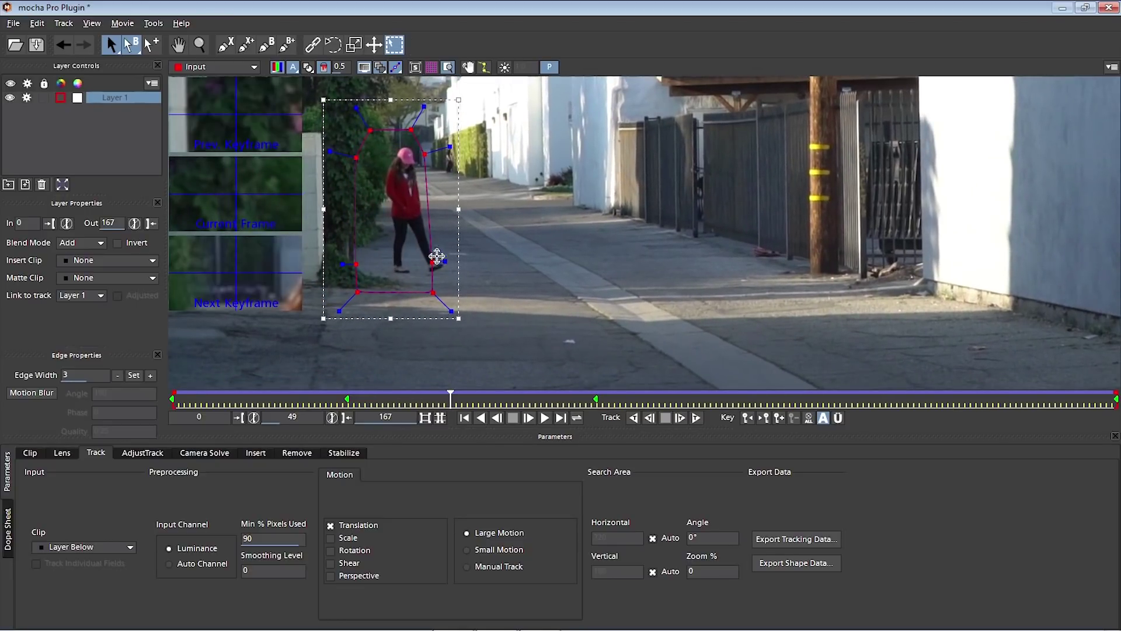
{"action": "left_click_drag", "start_coordinate": [440, 265], "coordinate": [459, 289]}
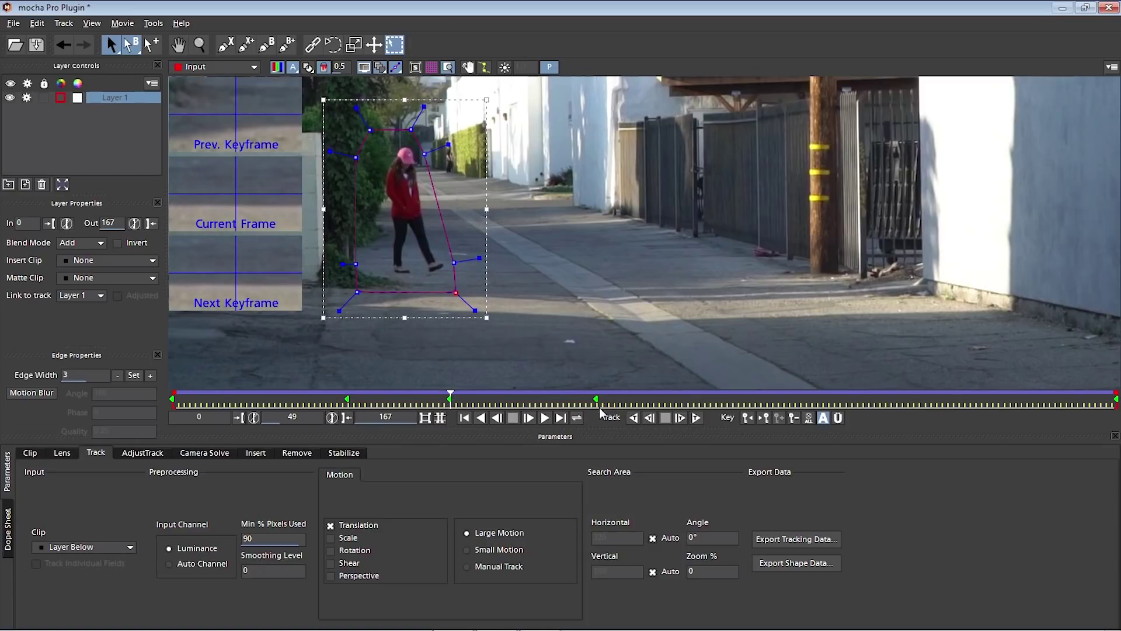
{"action": "left_click", "coordinate": [428, 153]}
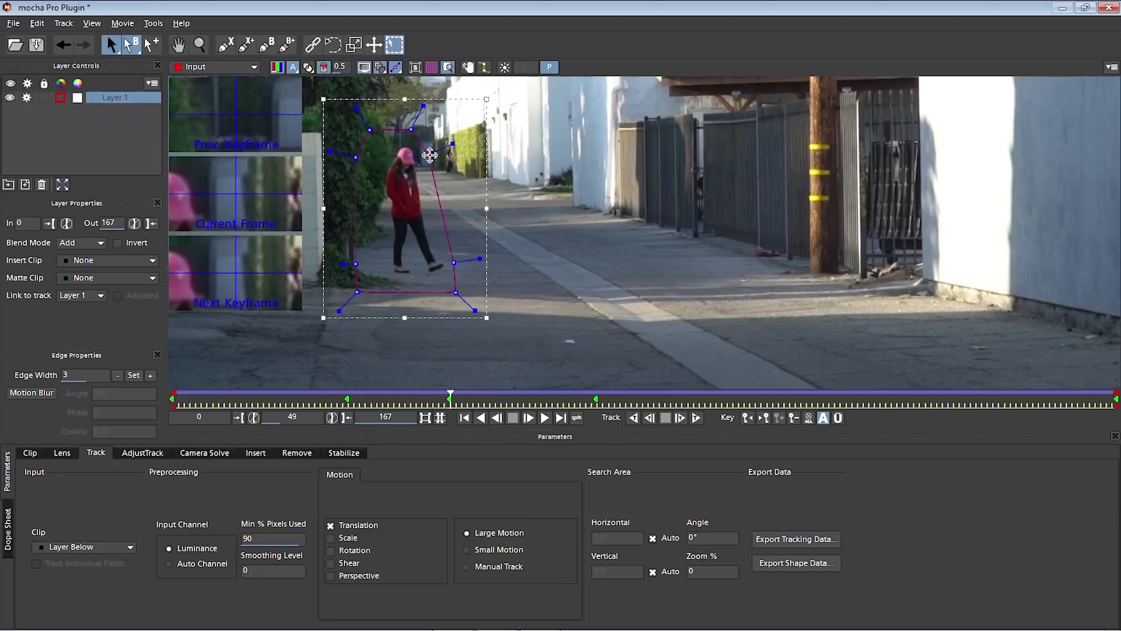
- At frame 92, move the shape's left-side points and curve outward, then review back to frame 89
{"action": "left_click_drag", "start_coordinate": [451, 396], "coordinate": [869, 378]}
{"action": "left_click_drag", "start_coordinate": [479, 161], "coordinate": [476, 160]}
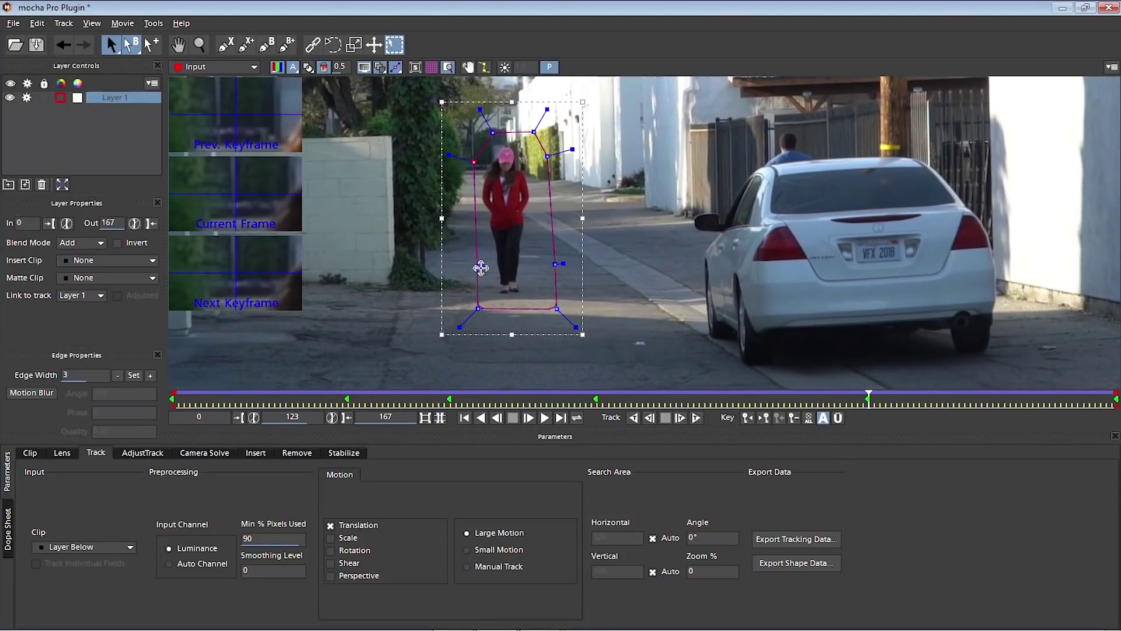
{"action": "left_click_drag", "start_coordinate": [478, 267], "coordinate": [474, 267]}
{"action": "left_click_drag", "start_coordinate": [475, 163], "coordinate": [472, 163]}
{"action": "left_click_drag", "start_coordinate": [478, 307], "coordinate": [474, 308]}
{"action": "left_click_drag", "start_coordinate": [868, 397], "coordinate": [365, 396]}
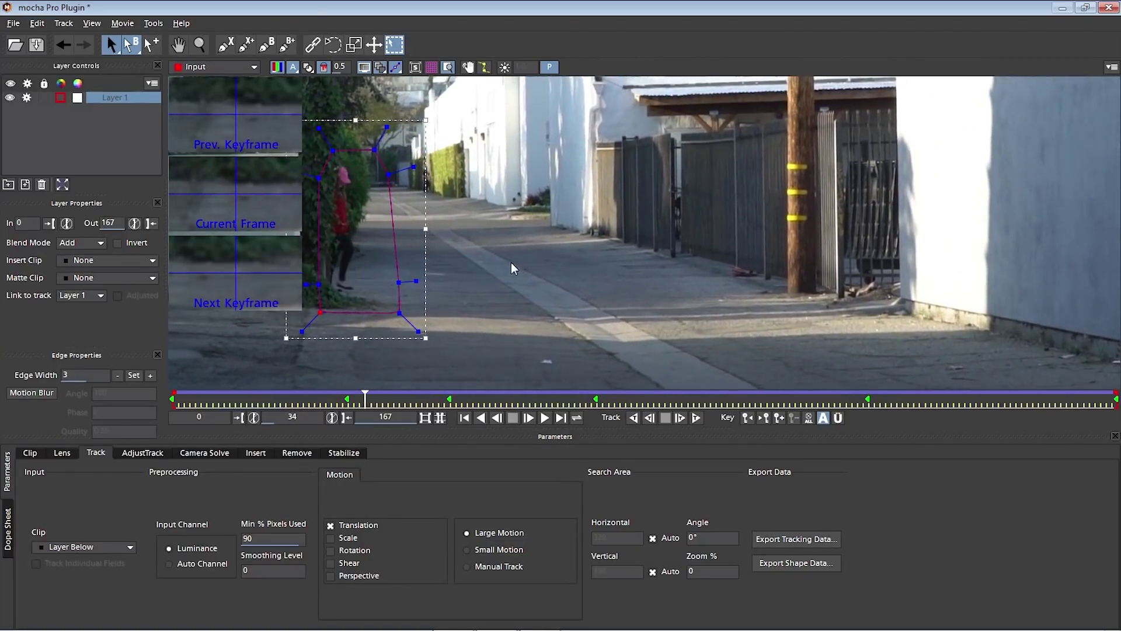
- Pan the viewer, go to frame 20 and set it as the layer's in point
{"action": "key", "text": "x"}
{"action": "left_click_drag", "start_coordinate": [300, 372], "coordinate": [294, 399]}
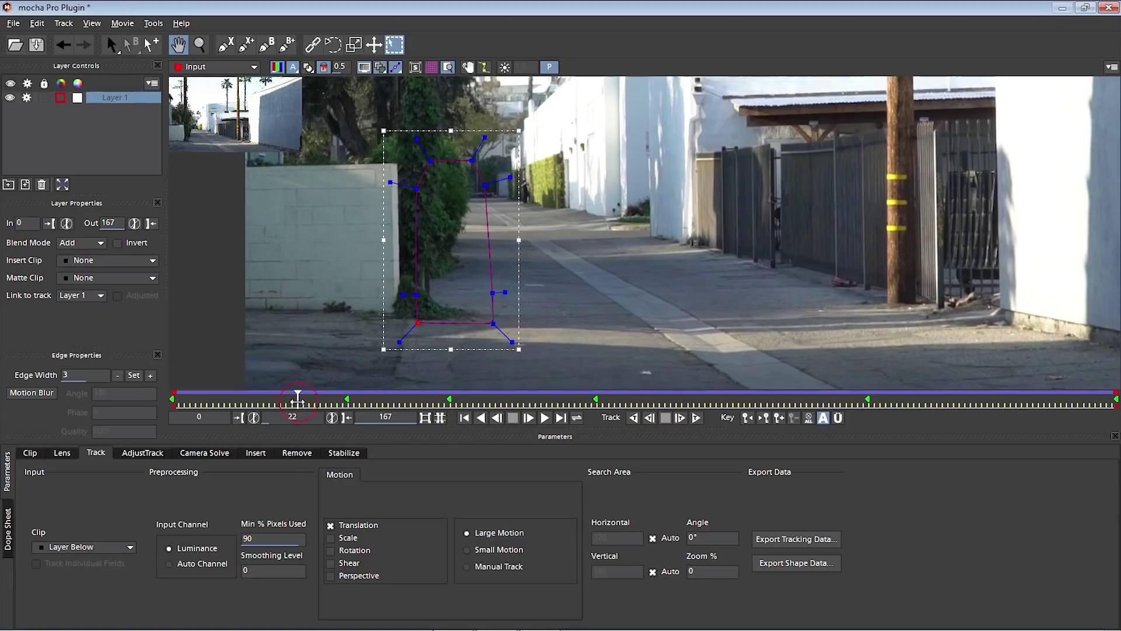
{"action": "left_click_drag", "start_coordinate": [297, 400], "coordinate": [286, 398]}
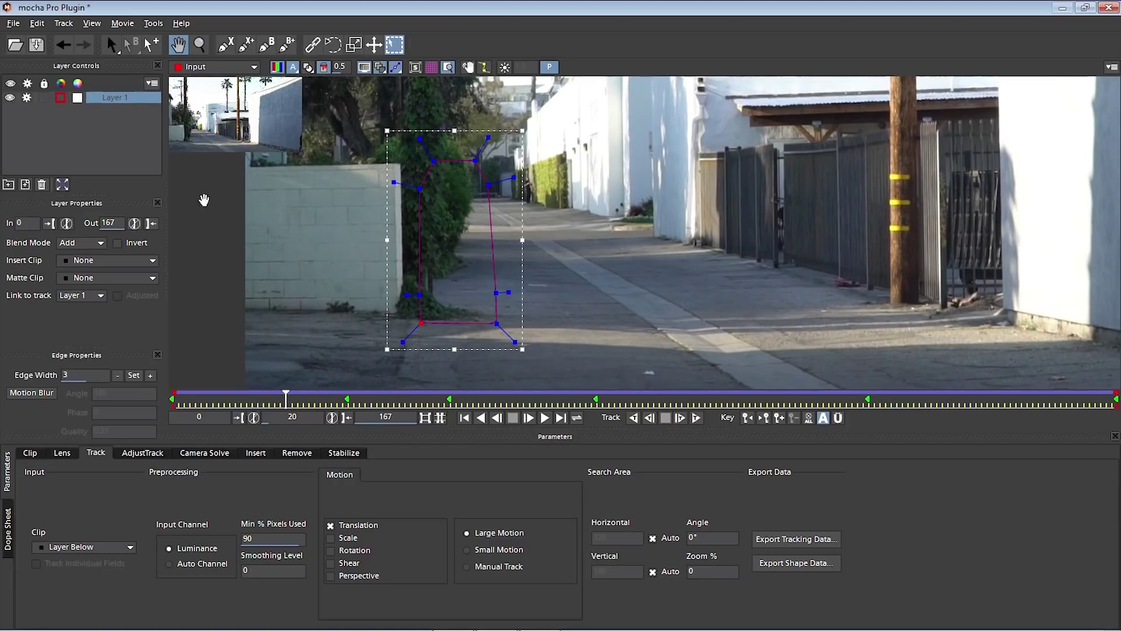
{"action": "left_click", "coordinate": [49, 223]}
{"action": "left_click_drag", "start_coordinate": [284, 398], "coordinate": [473, 390]}
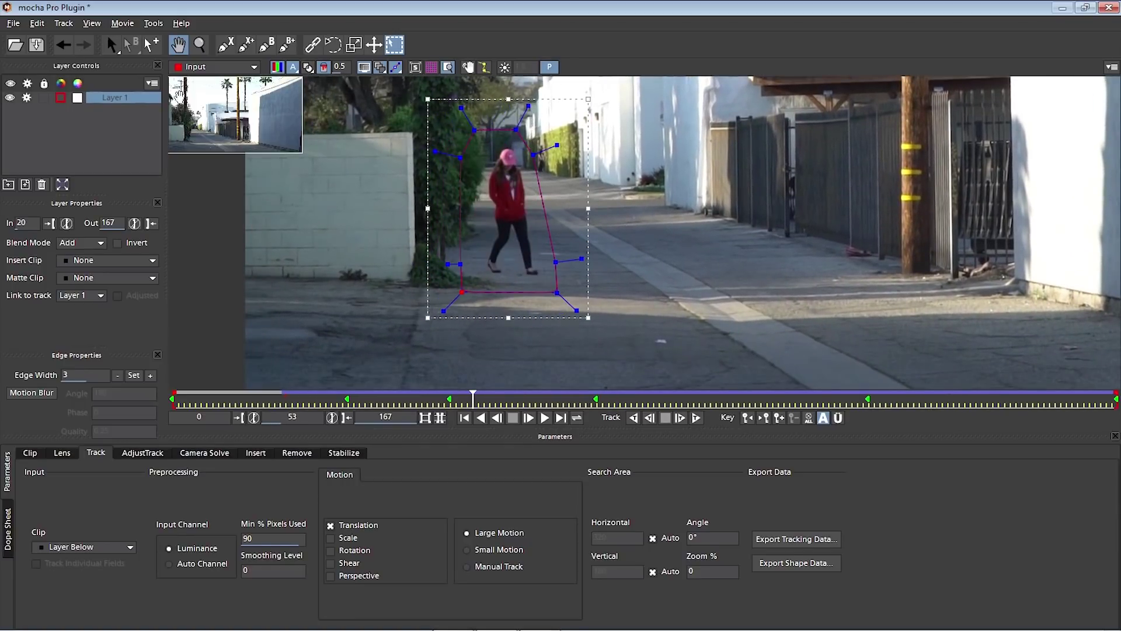
- Rename Layer 1 to 'girl'
{"action": "double_click", "coordinate": [122, 97]}
{"action": "type", "text": "girl"}
{"action": "key", "text": "Return"}
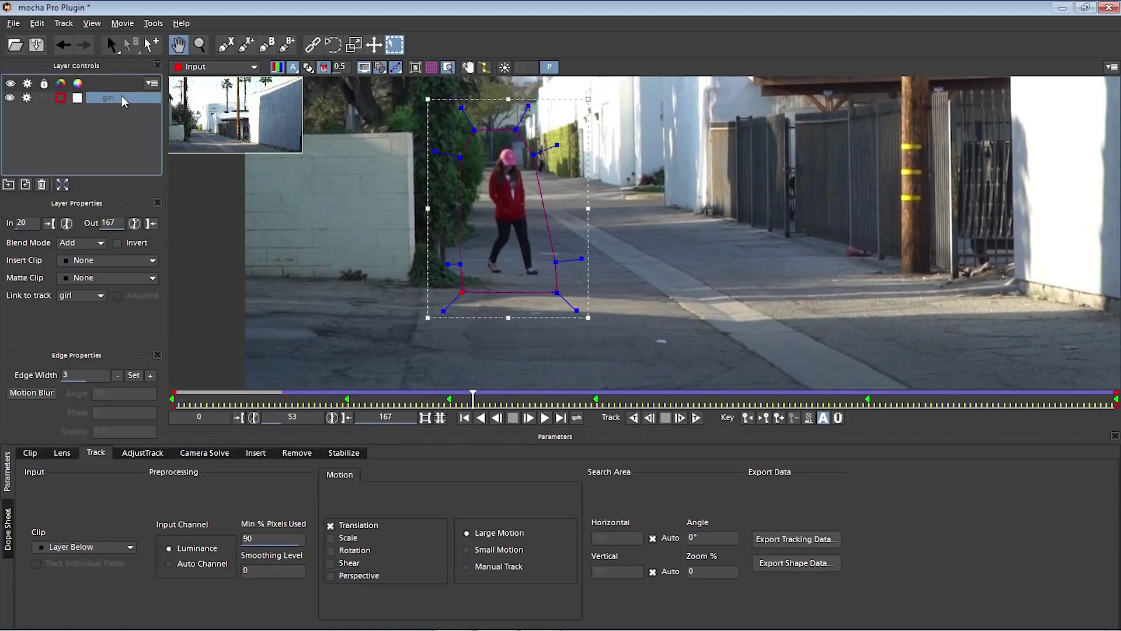
- Set both the layer's outline colour and matte colour to pink
{"action": "left_click", "coordinate": [59, 99]}
{"action": "left_click", "coordinate": [497, 303]}
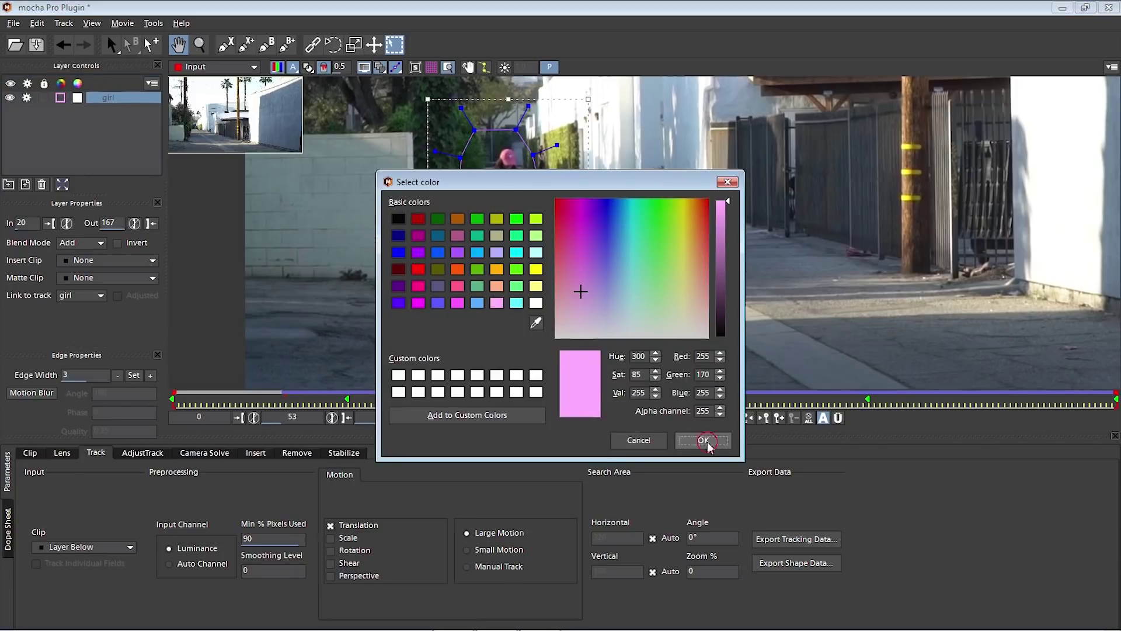
{"action": "left_click", "coordinate": [705, 440]}
{"action": "left_click", "coordinate": [77, 98]}
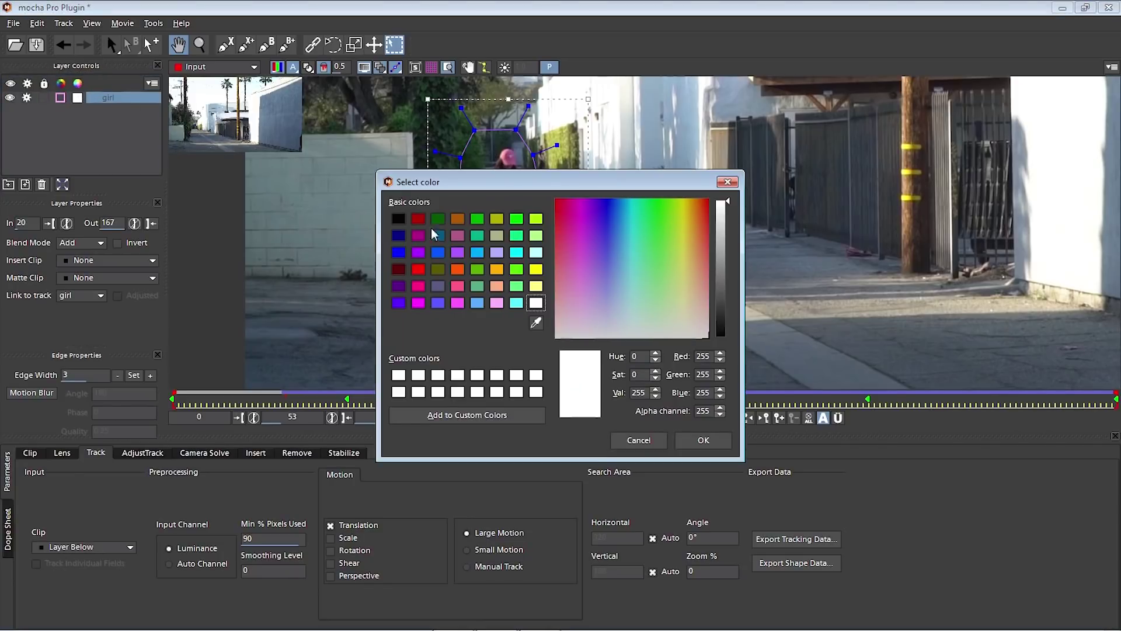
{"action": "left_click", "coordinate": [497, 303]}
{"action": "left_click", "coordinate": [703, 440]}
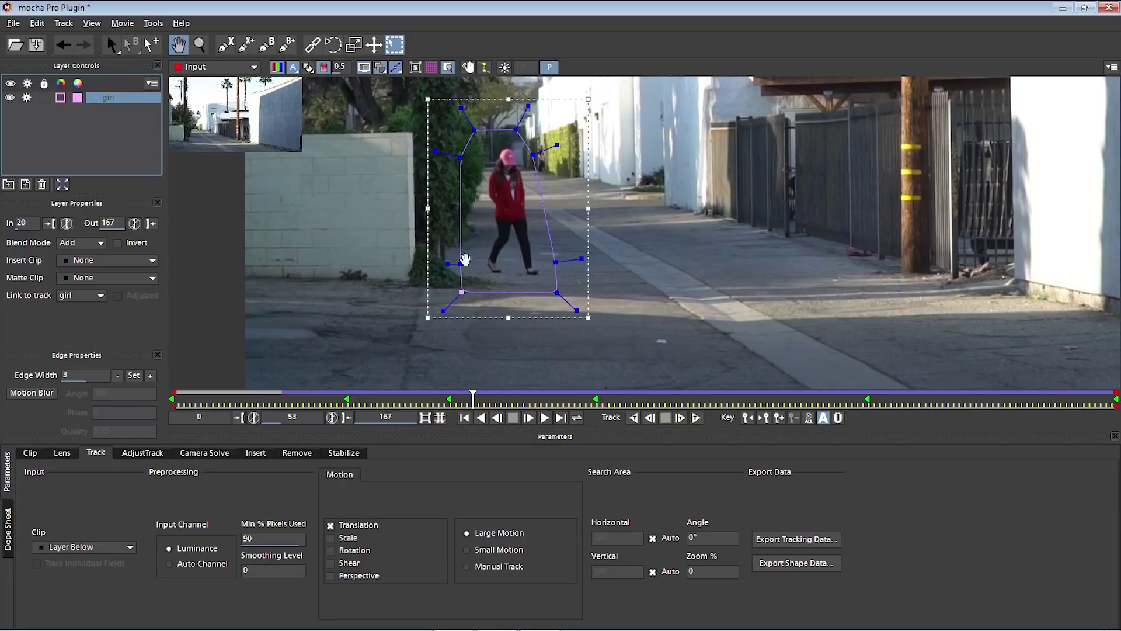
- Turn off tracking on the girl layer and scrub the clip with its pink matte overlay shown
{"action": "left_click", "coordinate": [27, 98]}
{"action": "left_click", "coordinate": [309, 68]}
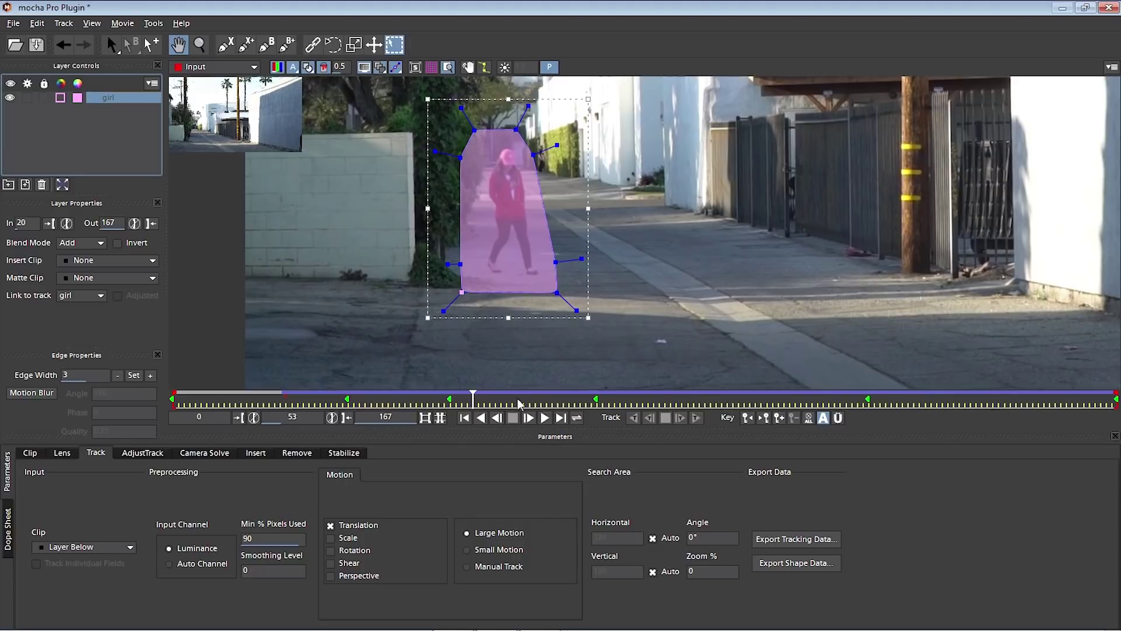
{"action": "left_click_drag", "start_coordinate": [473, 397], "coordinate": [920, 390]}
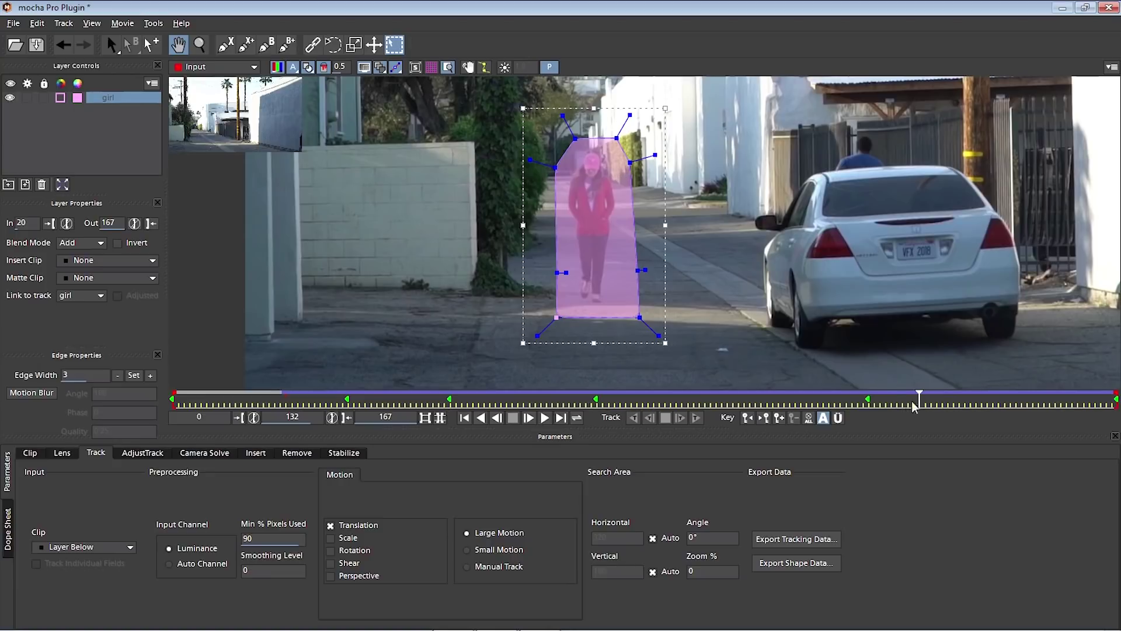
{"action": "left_click_drag", "start_coordinate": [914, 398], "coordinate": [596, 418]}
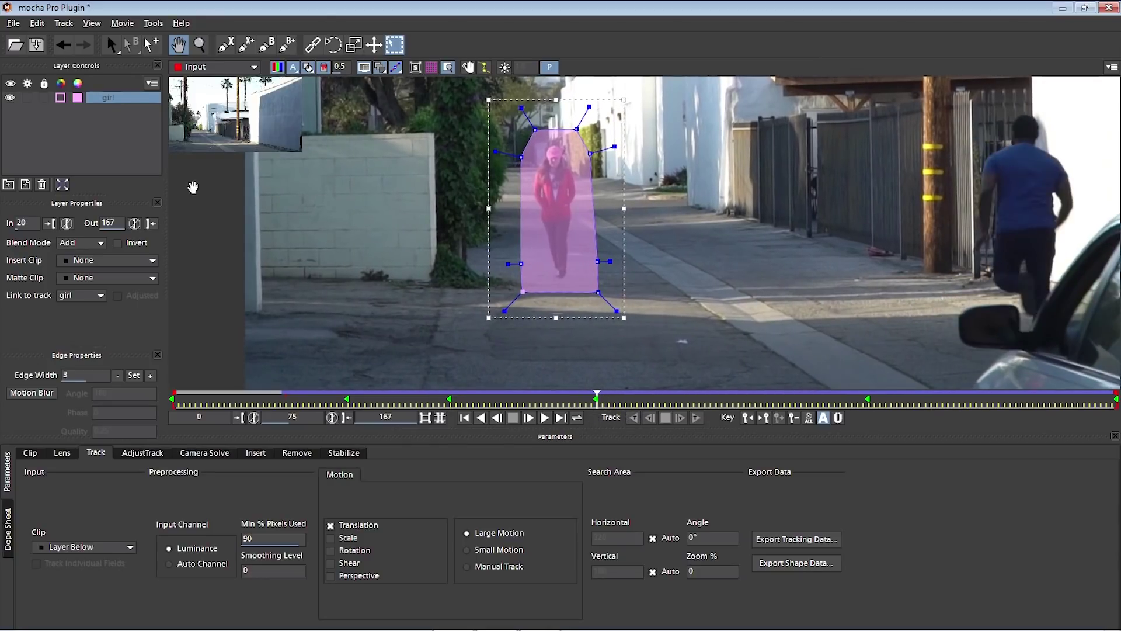
- Hide the matte overlay and the girl layer's shape, then reframe the viewer on the alley
{"action": "left_click", "coordinate": [307, 68]}
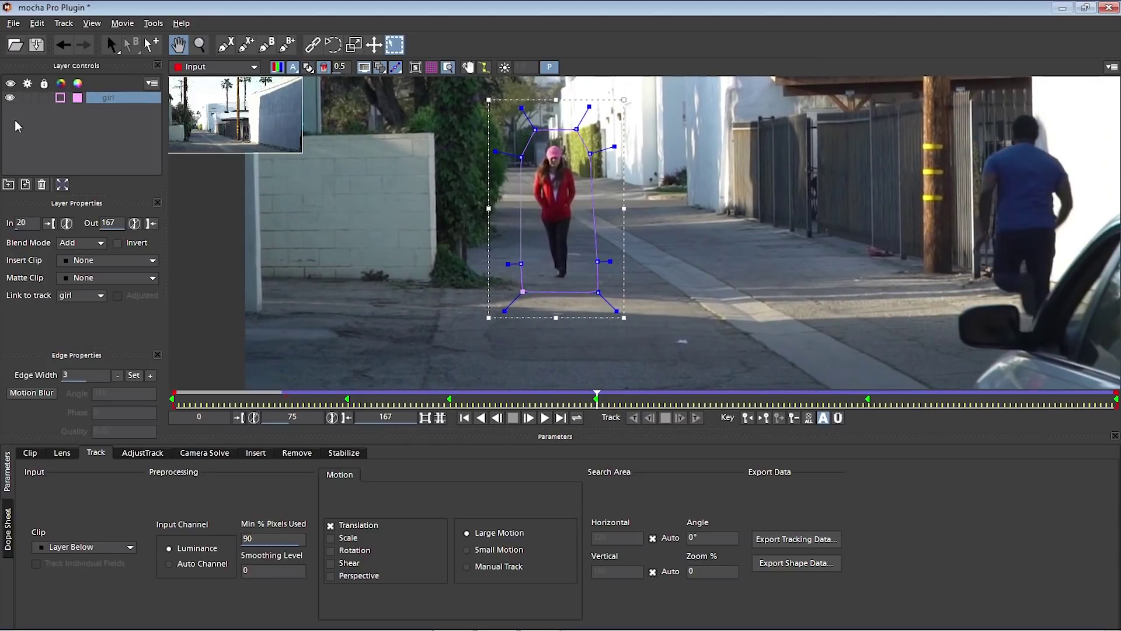
{"action": "left_click", "coordinate": [10, 99]}
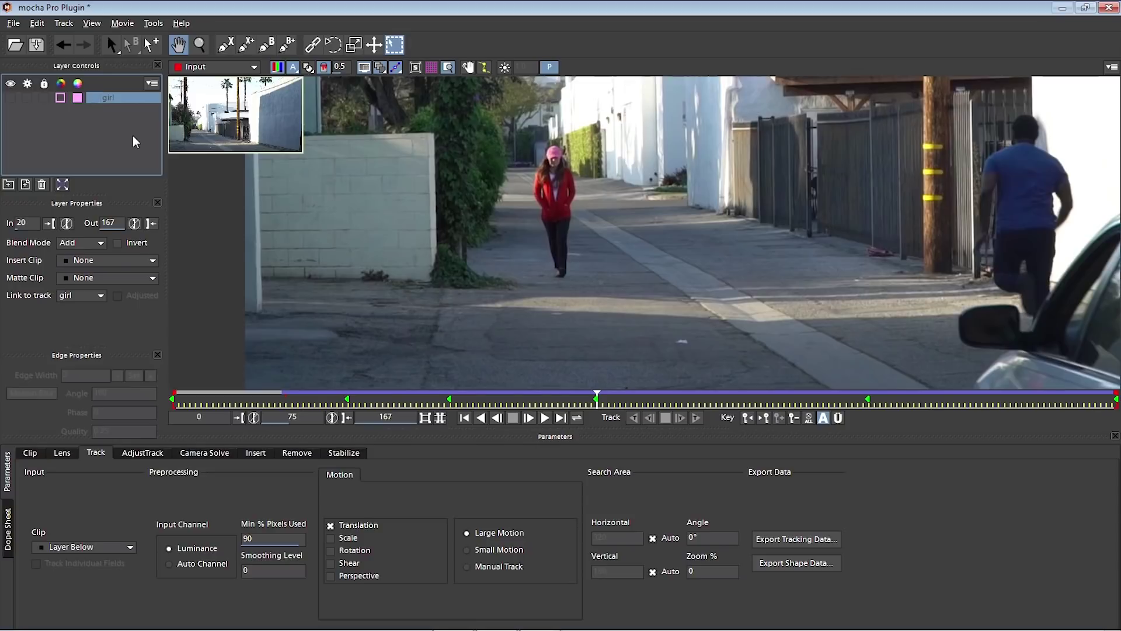
{"action": "scroll", "coordinate": [691, 242], "scroll_direction": "down", "scroll_amount": 1}
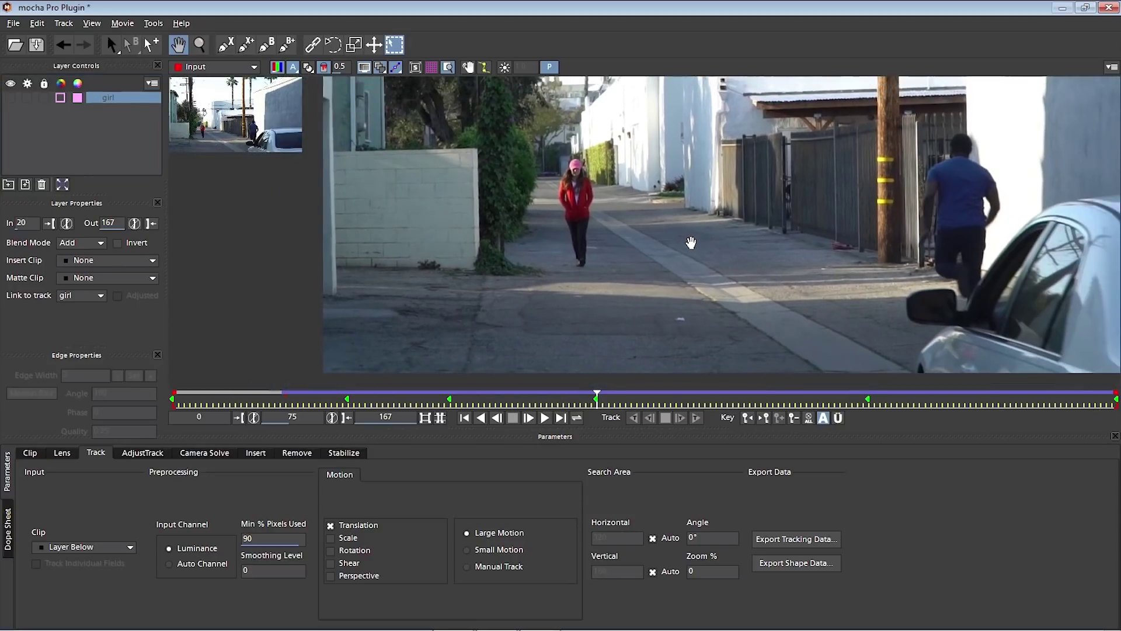
{"action": "left_click_drag", "start_coordinate": [691, 242], "coordinate": [552, 217]}
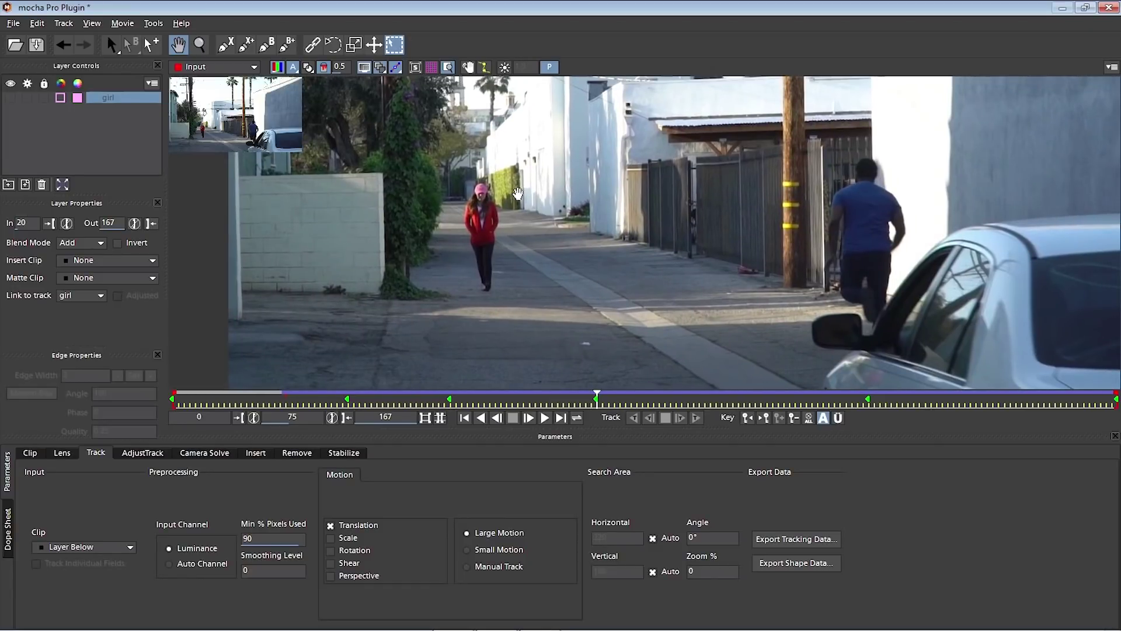
{"action": "left_click_drag", "start_coordinate": [521, 197], "coordinate": [564, 293]}
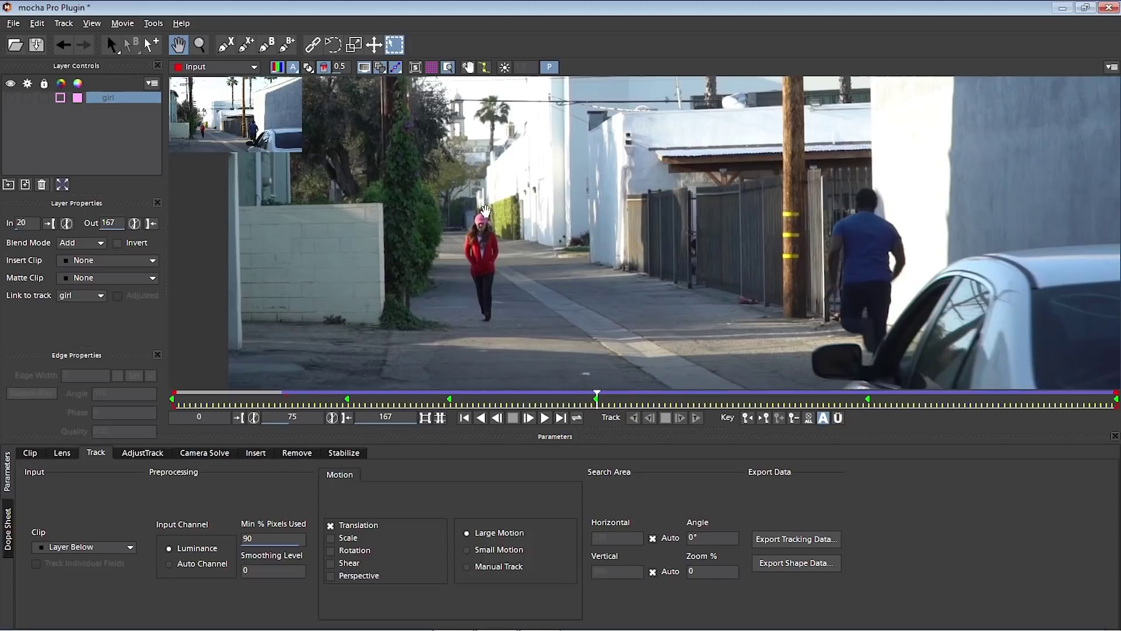
{"action": "left_click_drag", "start_coordinate": [600, 400], "coordinate": [598, 399]}
{"action": "left_click_drag", "start_coordinate": [547, 327], "coordinate": [499, 225]}
- Draw a closed X-spline shape around the alley ground, from the wall base to the far fences
{"action": "left_click", "coordinate": [226, 44]}
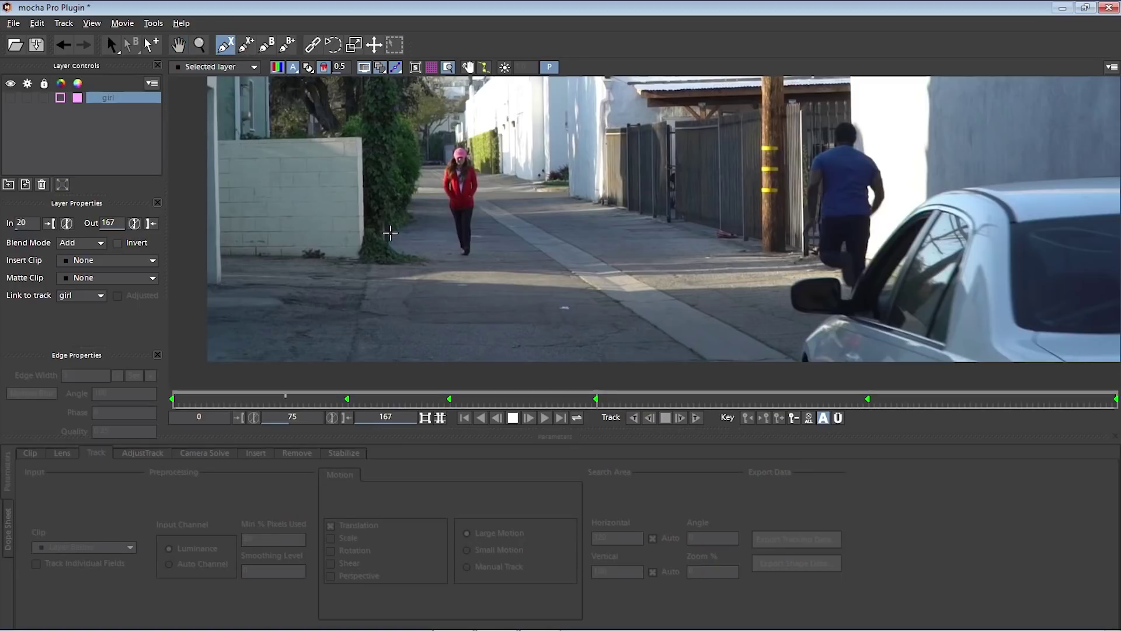
{"action": "left_click", "coordinate": [362, 308]}
{"action": "left_click", "coordinate": [343, 377]}
{"action": "left_click", "coordinate": [513, 359]}
{"action": "right_click", "coordinate": [614, 357]}
{"action": "left_click", "coordinate": [695, 368]}
{"action": "left_click", "coordinate": [529, 233]}
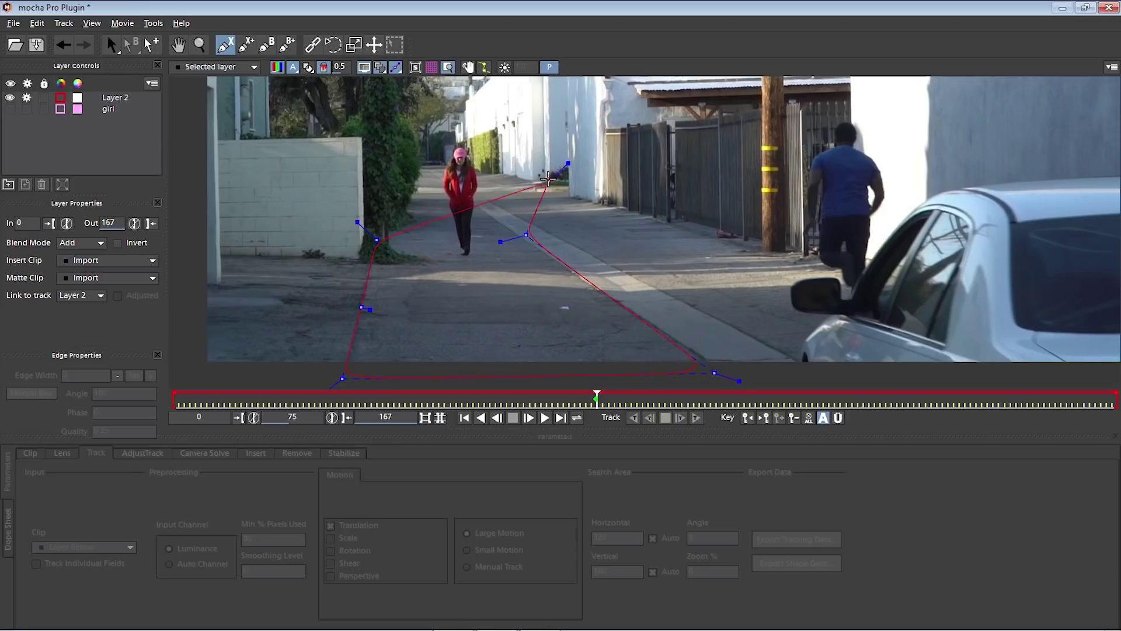
{"action": "left_click", "coordinate": [548, 177]}
{"action": "left_click", "coordinate": [465, 159]}
{"action": "left_click", "coordinate": [410, 160]}
{"action": "left_click", "coordinate": [388, 187]}
{"action": "left_click", "coordinate": [375, 239]}
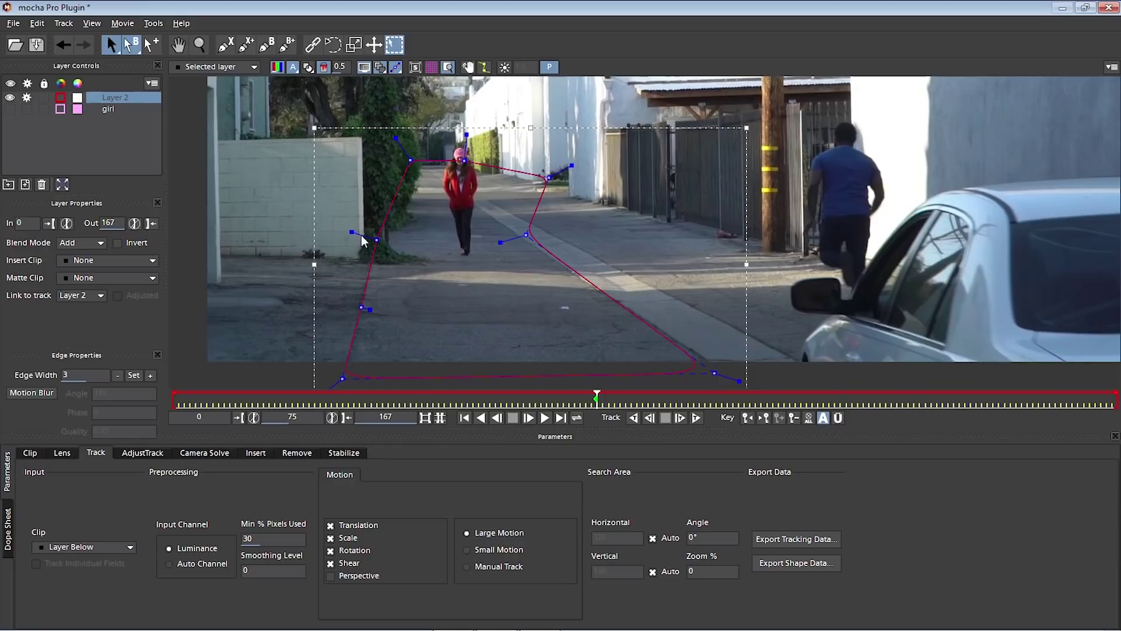
- Reshape the ground shape's curves and corners to fit the road's edges
{"action": "left_click_drag", "start_coordinate": [572, 165], "coordinate": [577, 162]}
{"action": "mouse_move", "coordinate": [497, 241]}
{"action": "left_mouse_down"}
{"action": "mouse_move", "coordinate": [481, 246]}
{"action": "mouse_move", "coordinate": [492, 244]}
{"action": "left_mouse_up"}
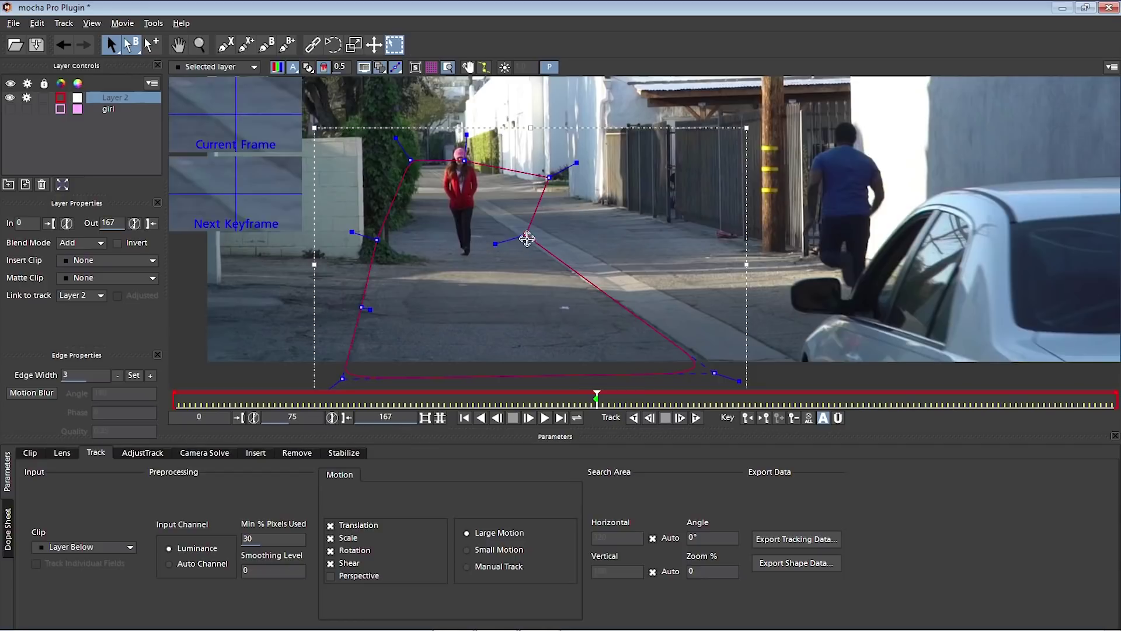
{"action": "right_click", "coordinate": [373, 238]}
{"action": "mouse_move", "coordinate": [411, 257]}
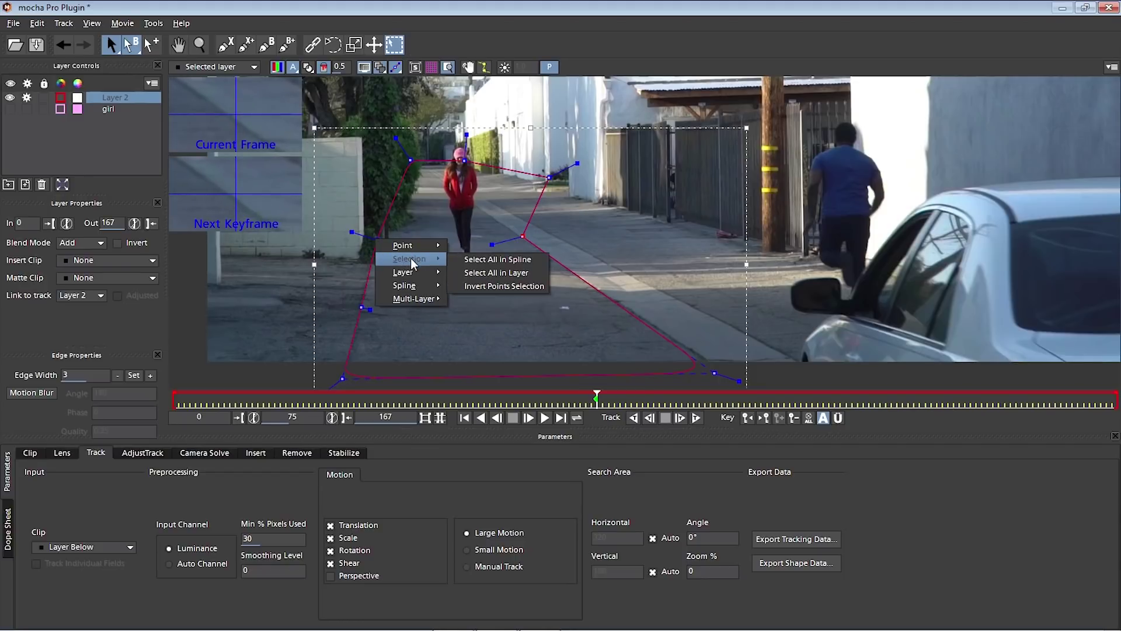
{"action": "left_click", "coordinate": [493, 259]}
{"action": "left_click_drag", "start_coordinate": [351, 232], "coordinate": [347, 231]}
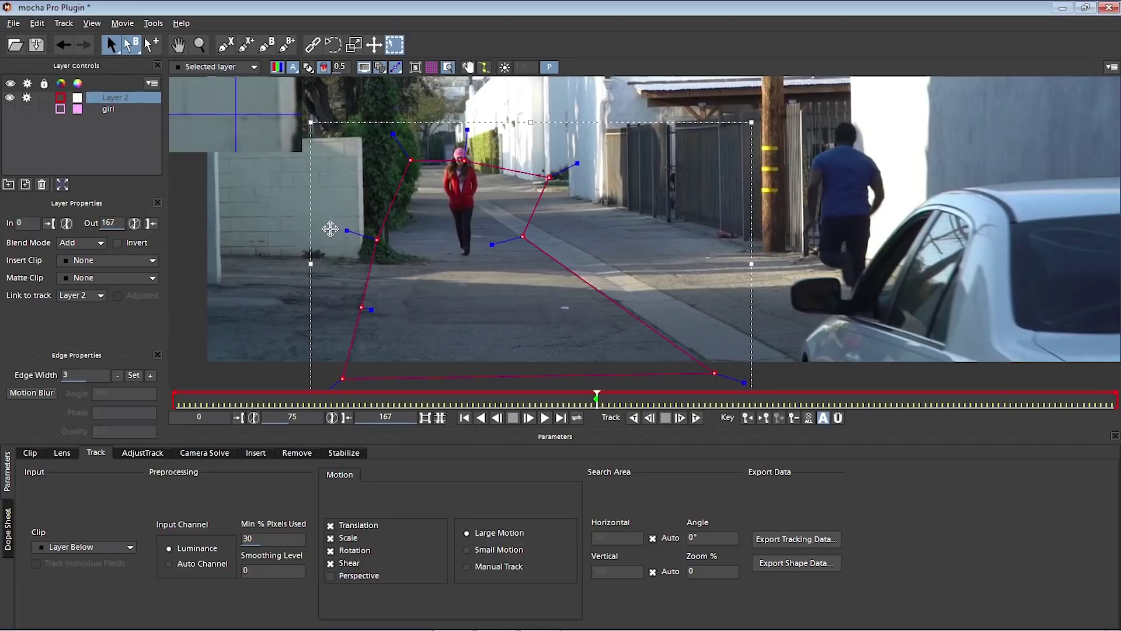
{"action": "left_click_drag", "start_coordinate": [411, 160], "coordinate": [388, 163]}
{"action": "left_click", "coordinate": [377, 237]}
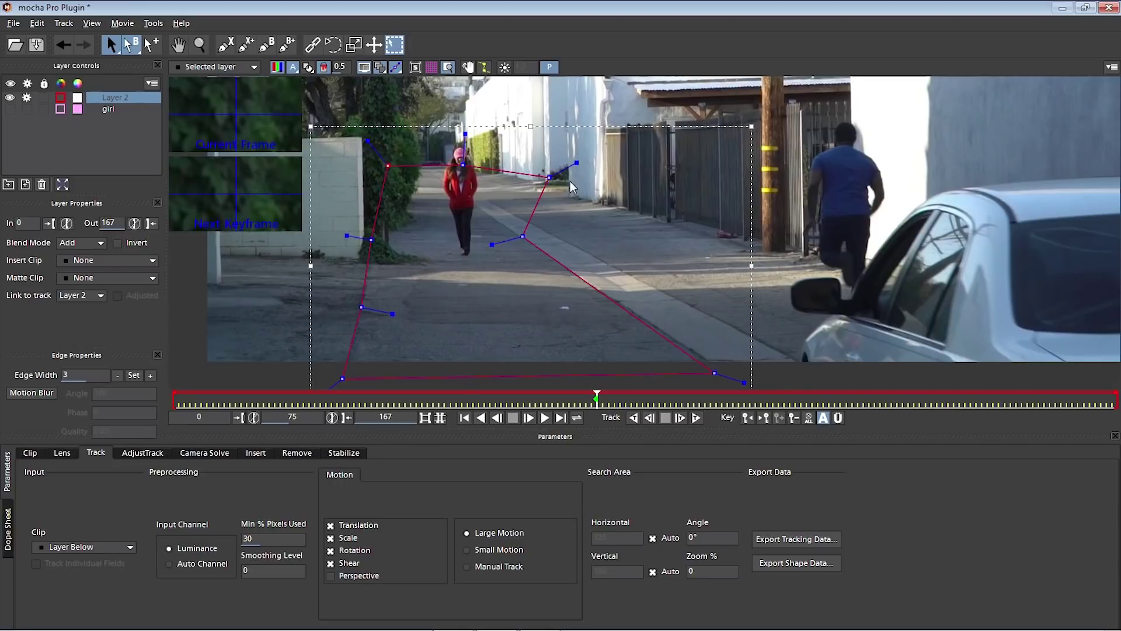
{"action": "left_click_drag", "start_coordinate": [549, 177], "coordinate": [548, 181]}
{"action": "left_click_drag", "start_coordinate": [722, 379], "coordinate": [731, 377]}
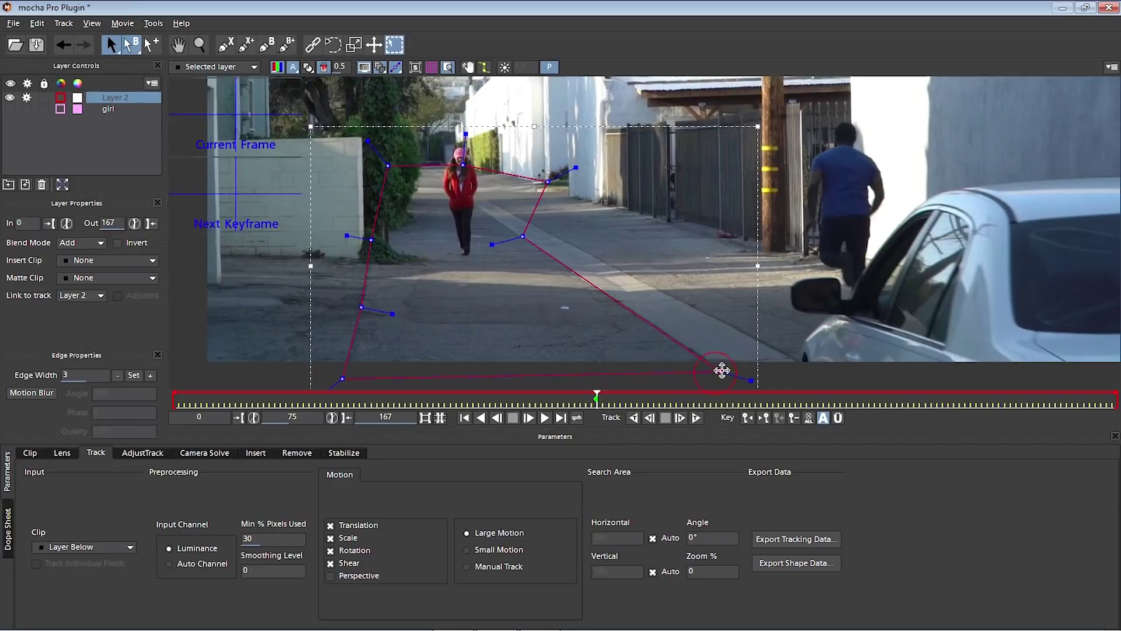
- Set Layer 2's Min % Pixels Used to 90, enable Perspective, and nudge the lower-right corner
{"action": "left_click", "coordinate": [98, 451]}
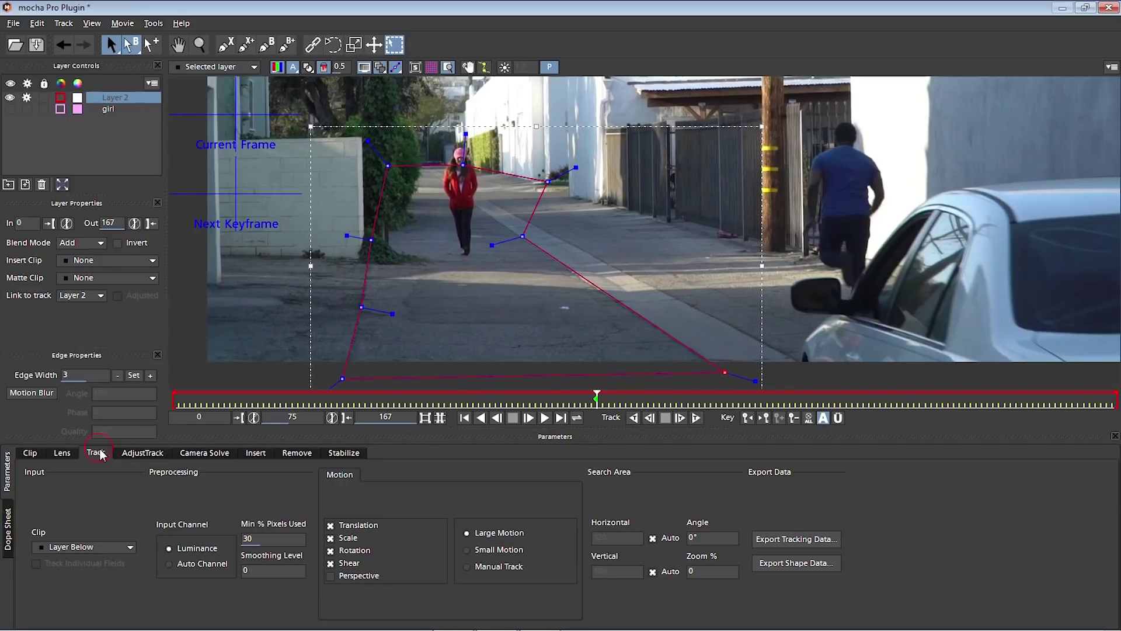
{"action": "left_click", "coordinate": [274, 538]}
{"action": "type", "text": "90"}
{"action": "left_click", "coordinate": [331, 576]}
{"action": "left_click", "coordinate": [724, 372]}
{"action": "left_click_drag", "start_coordinate": [724, 372], "coordinate": [726, 373]}
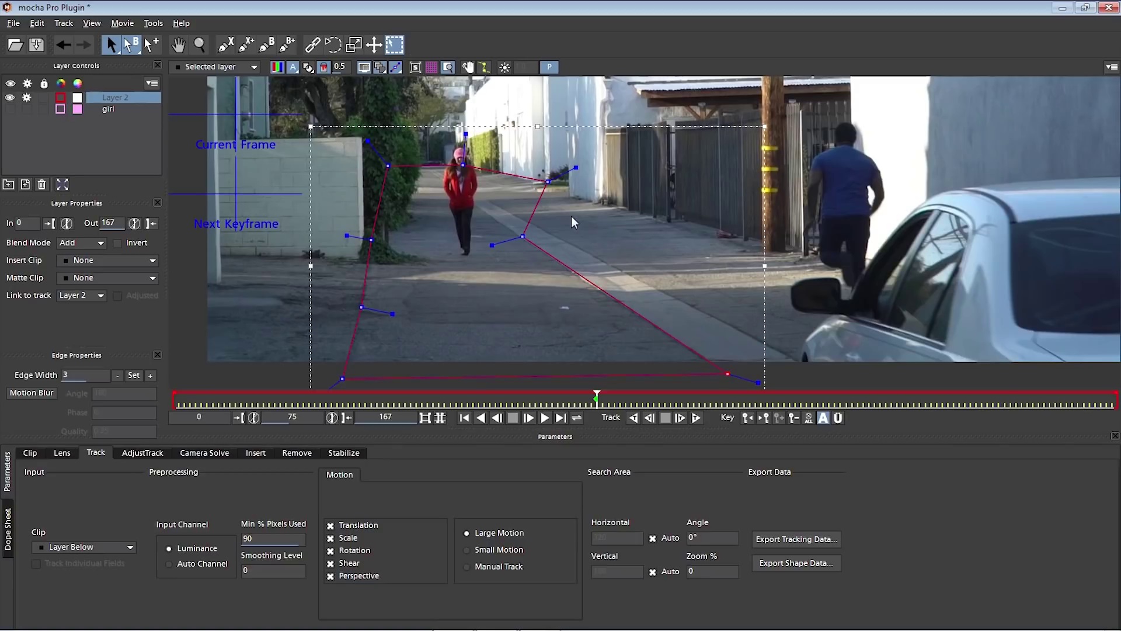
- Rename Layer 2 to street and set its outline and fill colours to green
{"action": "double_click", "coordinate": [127, 97]}
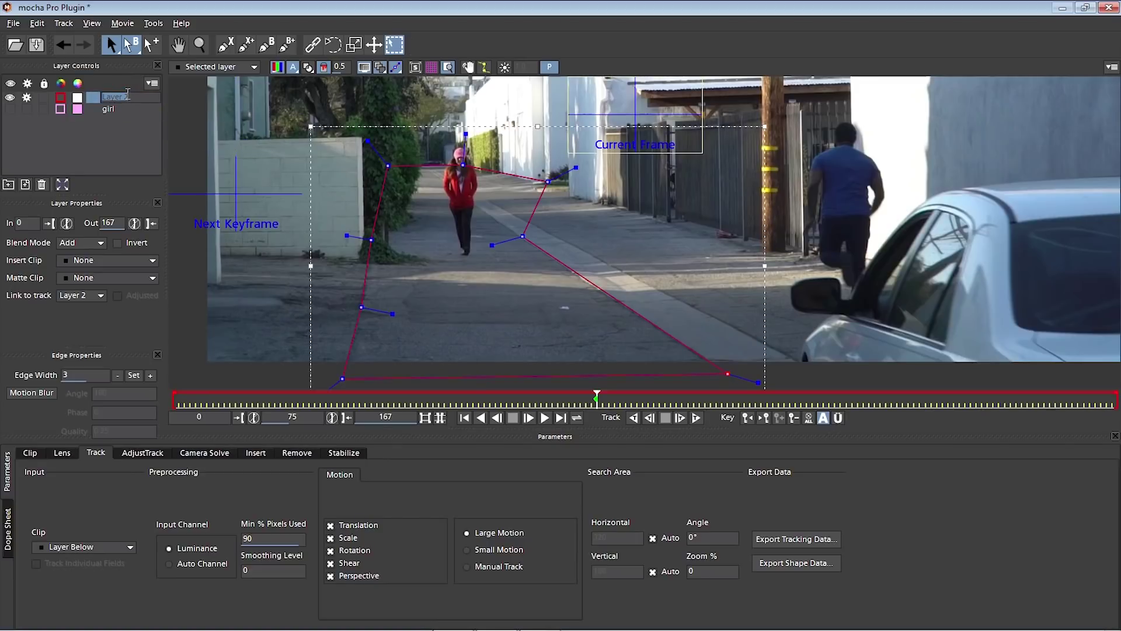
{"action": "key", "text": "Return"}
{"action": "left_click", "coordinate": [60, 100]}
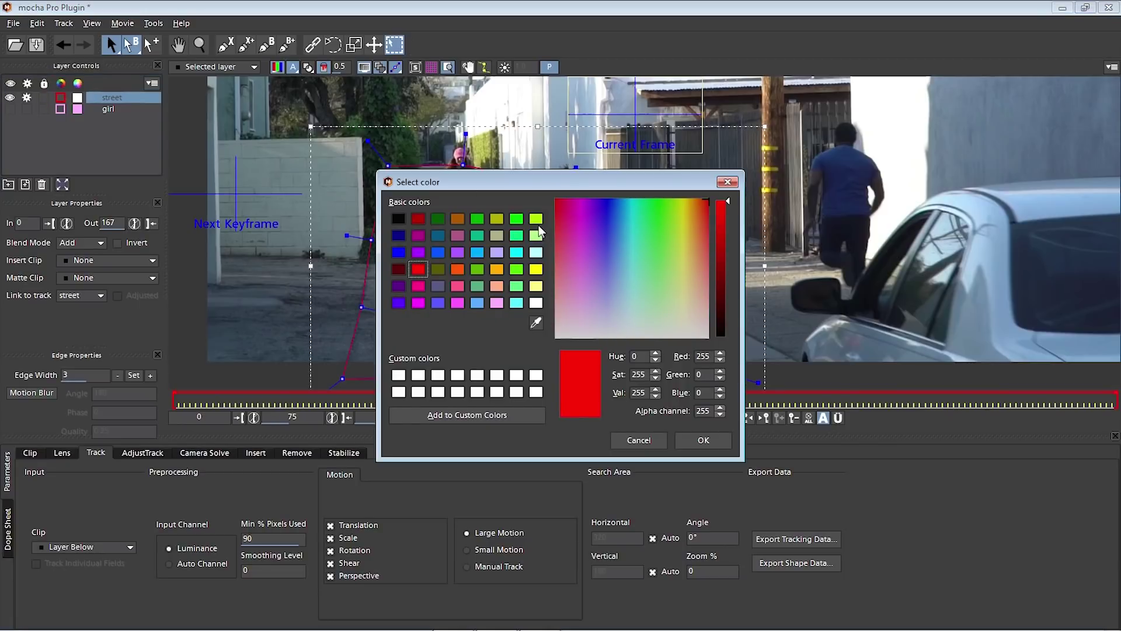
{"action": "left_click", "coordinate": [516, 220]}
{"action": "left_click", "coordinate": [704, 441]}
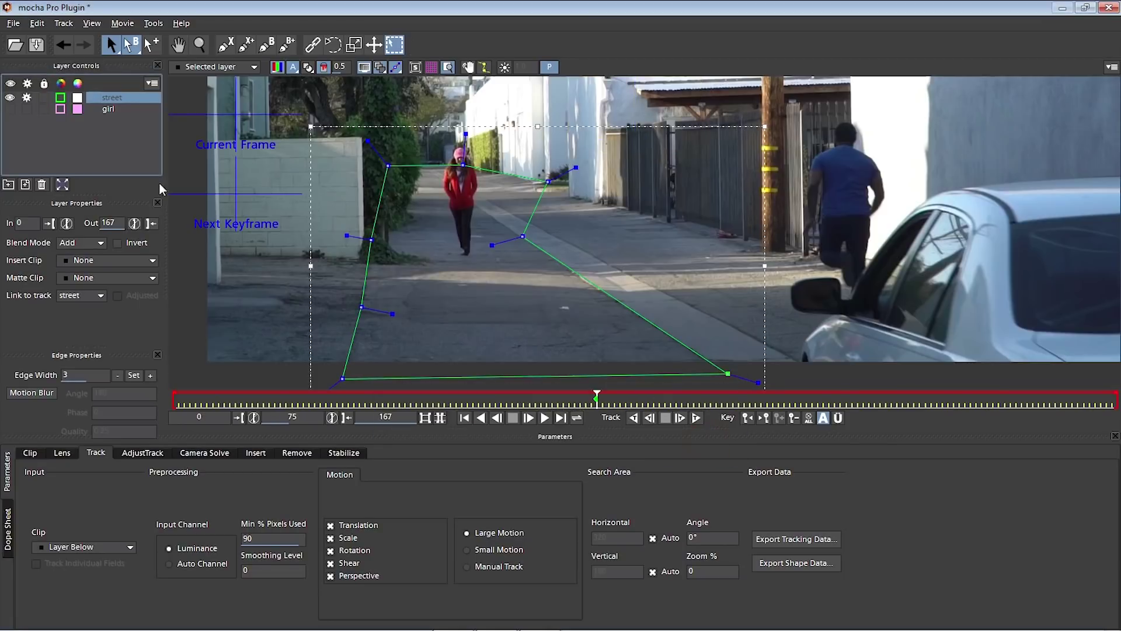
{"action": "left_click", "coordinate": [79, 98]}
{"action": "left_click", "coordinate": [517, 220]}
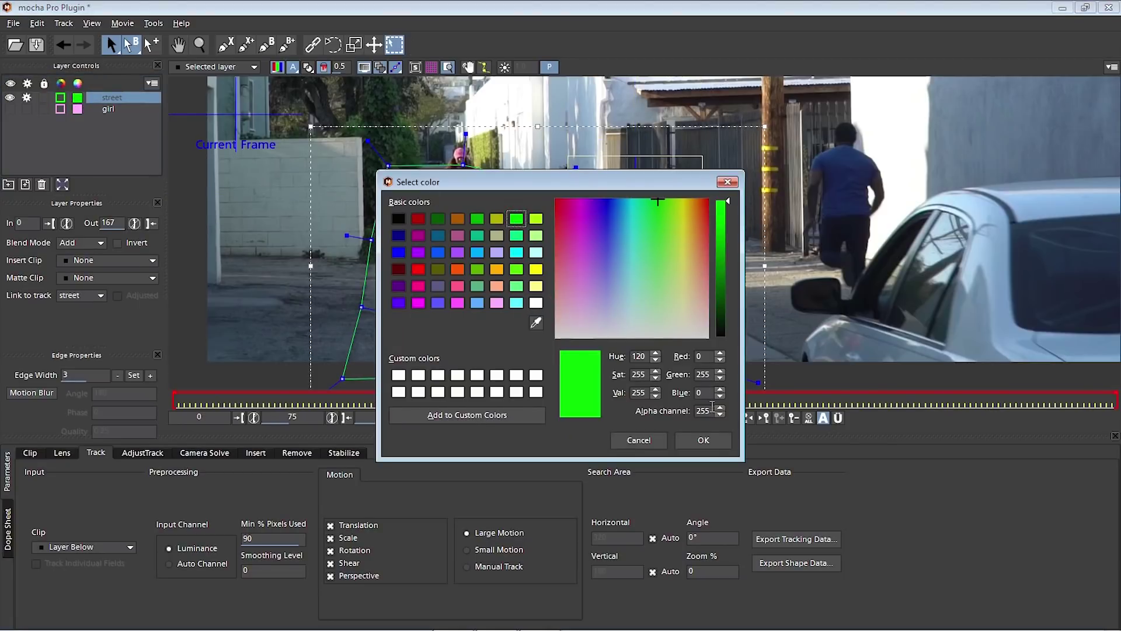
{"action": "left_click", "coordinate": [704, 440]}
- Zoom in and shift the street shape's point near the girl's head to the left
{"action": "left_click_drag", "start_coordinate": [535, 239], "coordinate": [574, 338]}
{"action": "left_click", "coordinate": [647, 291]}
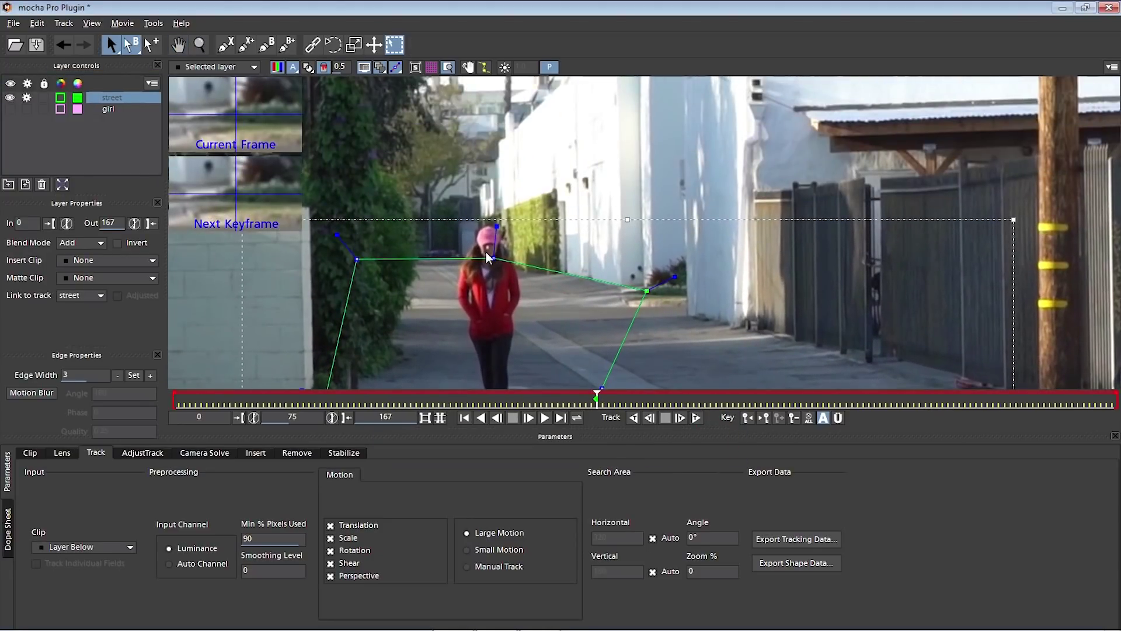
{"action": "left_click_drag", "start_coordinate": [493, 259], "coordinate": [483, 258]}
{"action": "key", "text": "x"}
{"action": "left_click_drag", "start_coordinate": [577, 252], "coordinate": [538, 202]}
{"action": "left_click", "coordinate": [225, 45]}
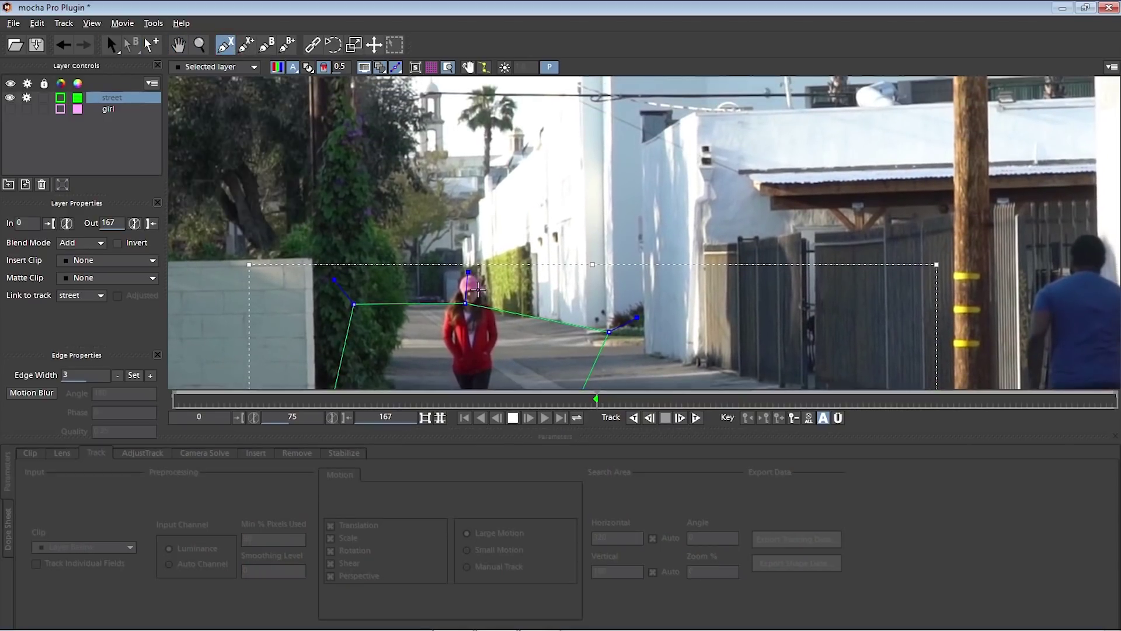
- Draw a four-point shape over the white building wall and select all its points
{"action": "left_click", "coordinate": [488, 286]}
{"action": "left_click", "coordinate": [601, 312]}
{"action": "left_click", "coordinate": [603, 120]}
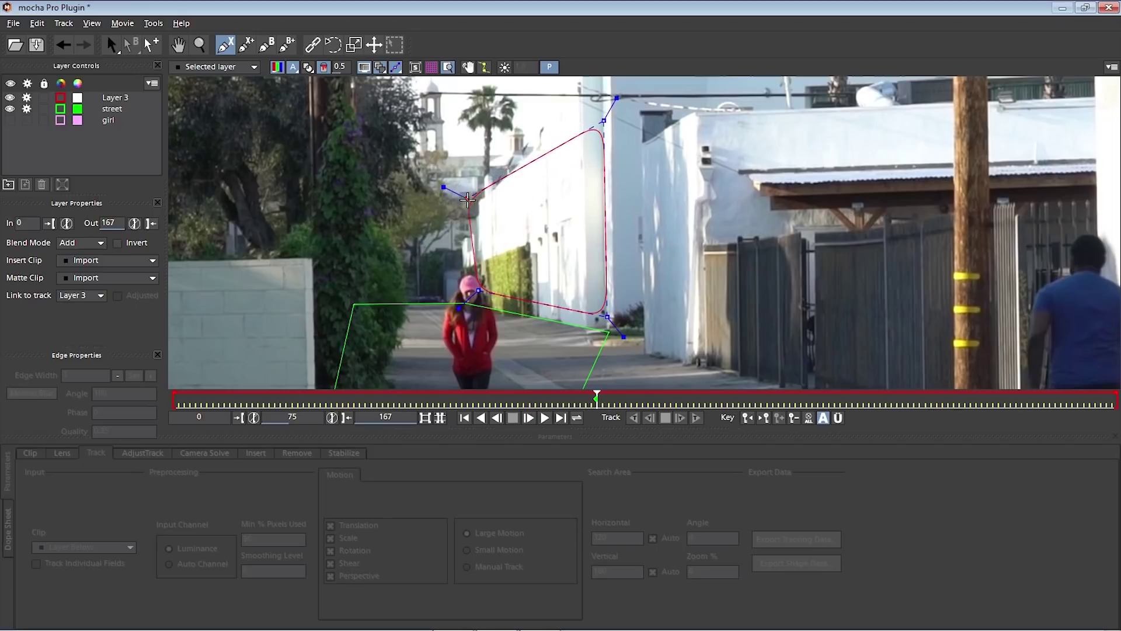
{"action": "left_click", "coordinate": [472, 203]}
{"action": "left_click", "coordinate": [478, 289]}
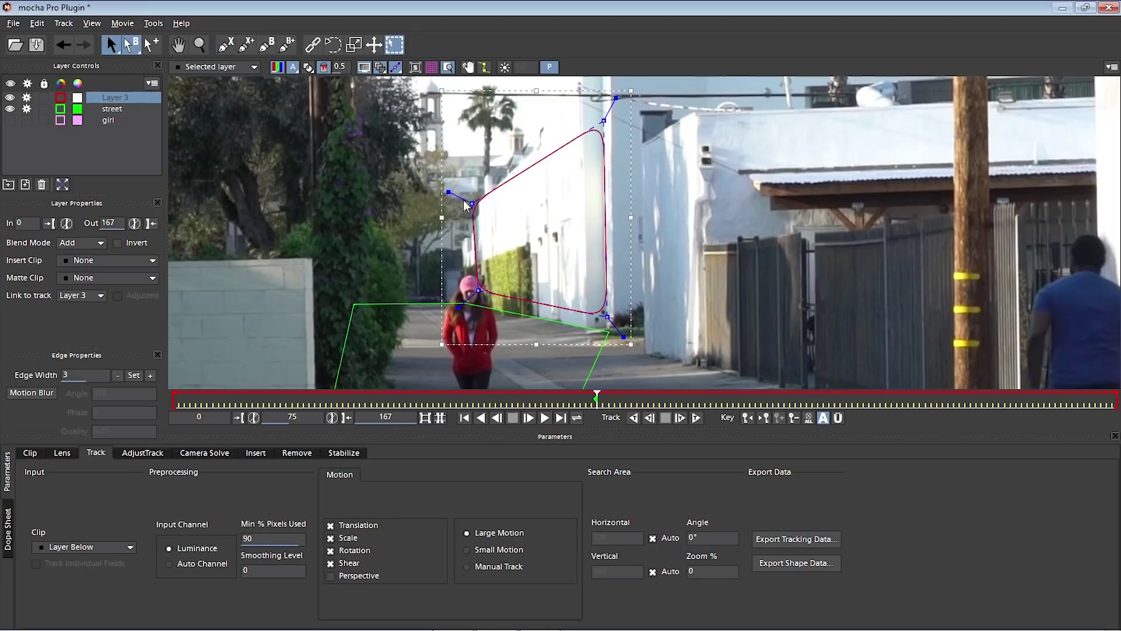
{"action": "right_click", "coordinate": [470, 204]}
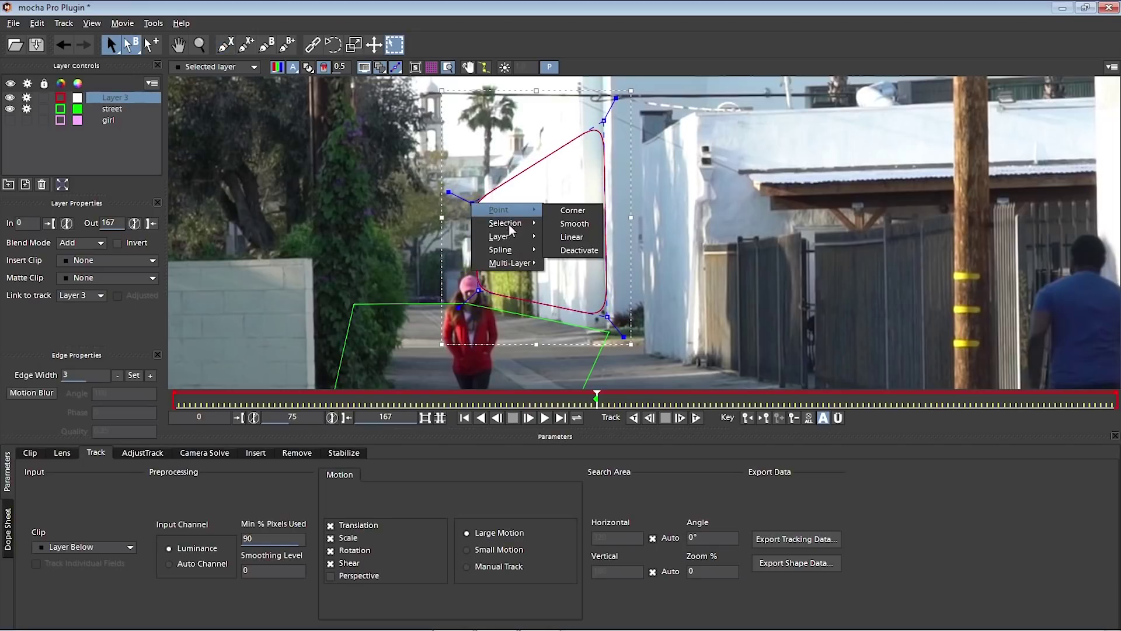
{"action": "mouse_move", "coordinate": [513, 226]}
{"action": "left_click", "coordinate": [579, 222]}
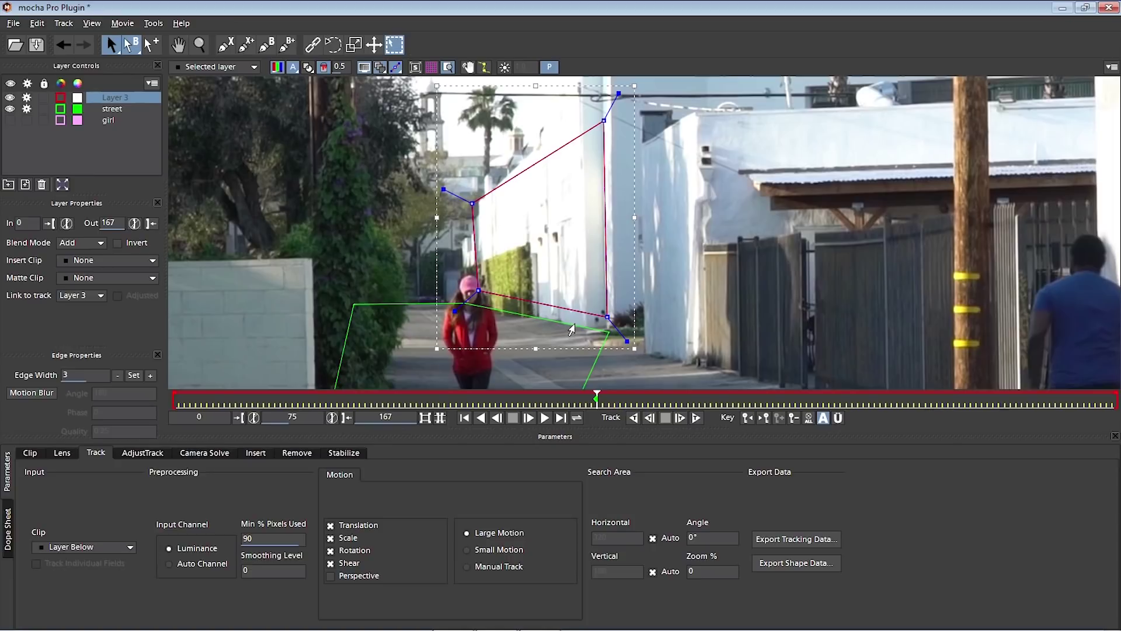
- Adjust the wall shape's four corners to match the wall's edges and pavement base
{"action": "left_click", "coordinate": [314, 46]}
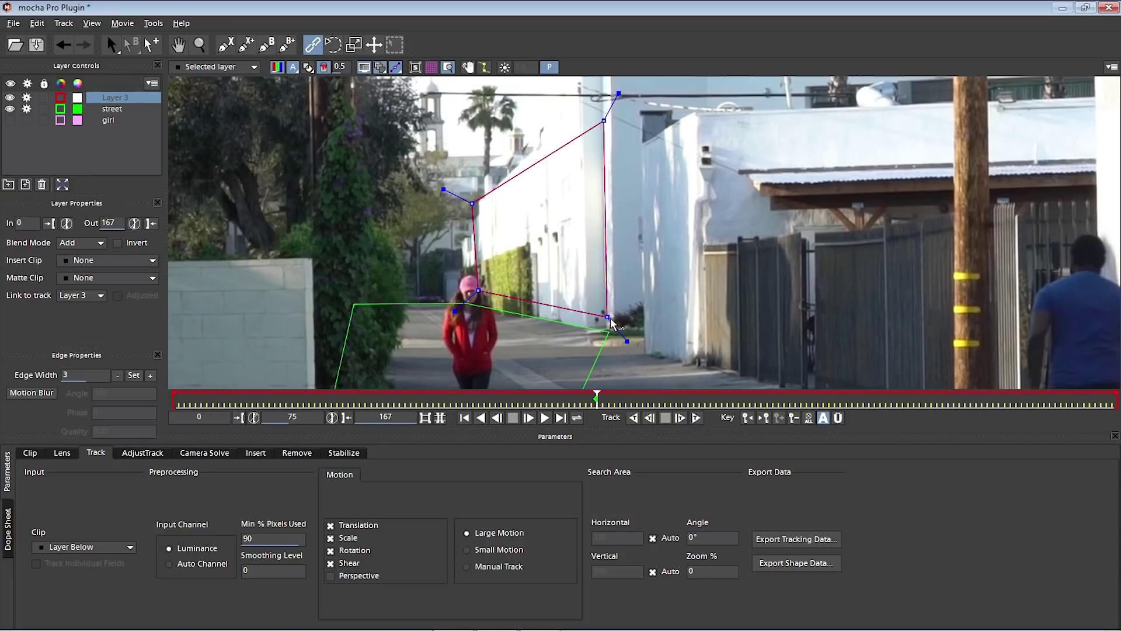
{"action": "left_click_drag", "start_coordinate": [609, 318], "coordinate": [610, 332]}
{"action": "left_click_drag", "start_coordinate": [480, 292], "coordinate": [468, 302]}
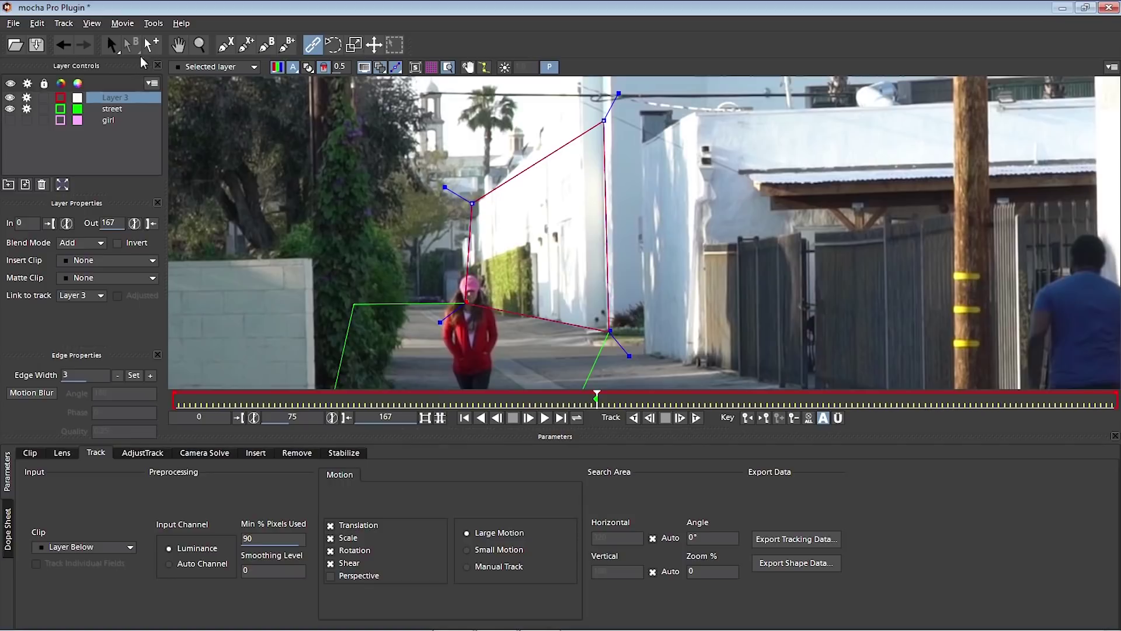
{"action": "left_click", "coordinate": [395, 45]}
{"action": "left_click_drag", "start_coordinate": [472, 205], "coordinate": [463, 207]}
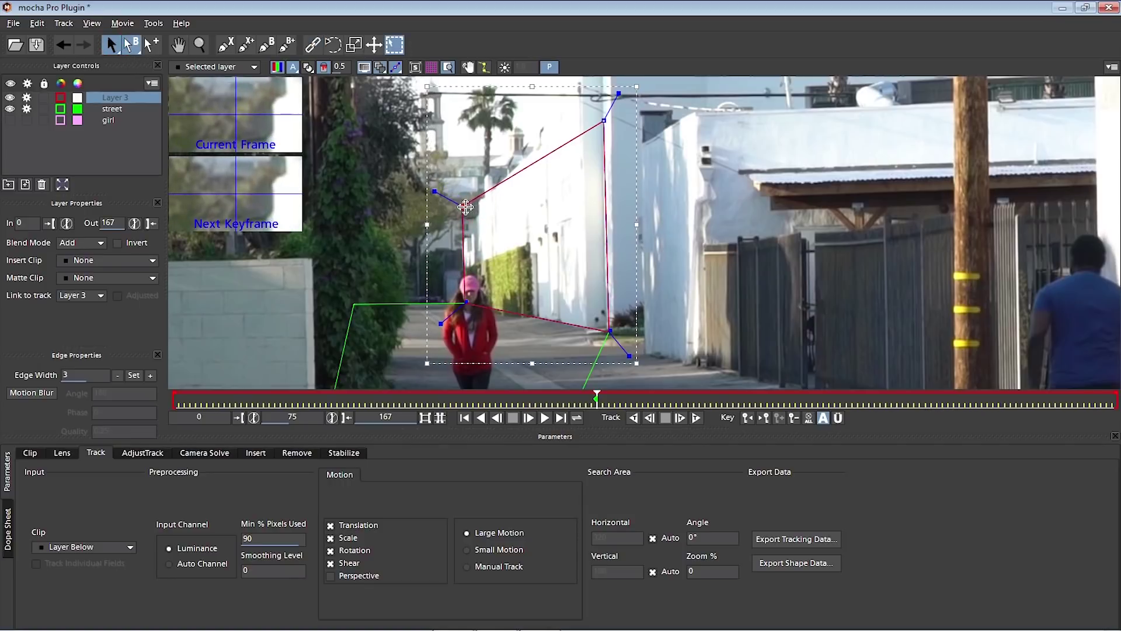
{"action": "left_click_drag", "start_coordinate": [466, 302], "coordinate": [464, 302]}
{"action": "left_click_drag", "start_coordinate": [610, 331], "coordinate": [586, 331]}
{"action": "left_click_drag", "start_coordinate": [606, 125], "coordinate": [582, 121]}
{"action": "left_click_drag", "start_coordinate": [586, 331], "coordinate": [587, 328]}
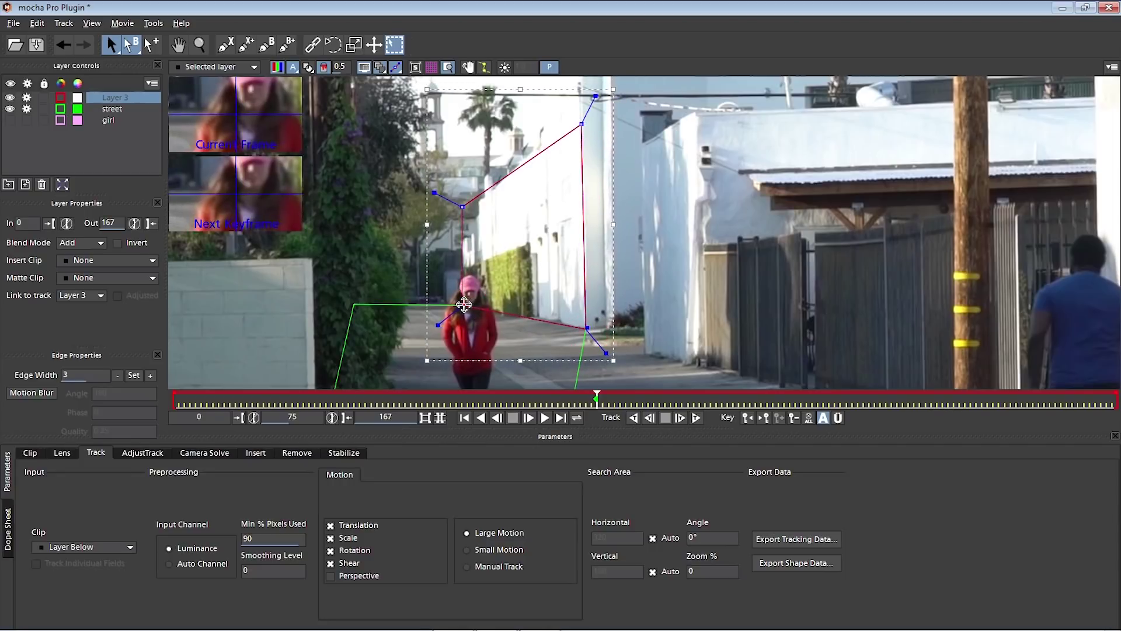
- Enable Perspective, rename Layer 3 to wall with orange outline and fill, and start a hedge shape
{"action": "left_click", "coordinate": [332, 575]}
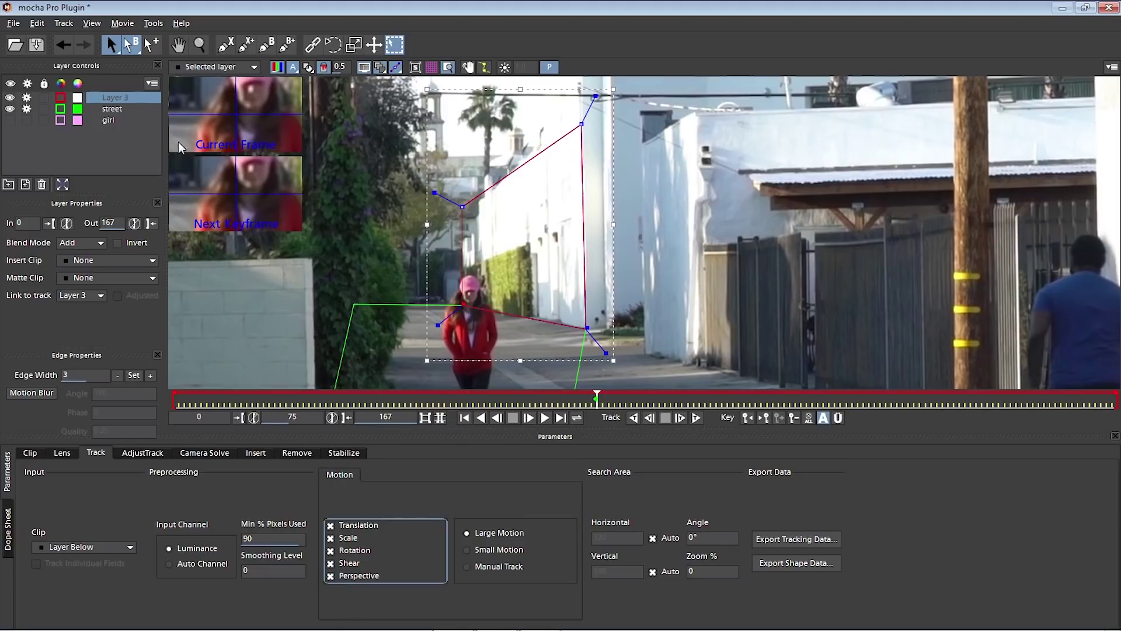
{"action": "double_click", "coordinate": [120, 96]}
{"action": "type", "text": "wall"}
{"action": "key", "text": "Return"}
{"action": "left_click", "coordinate": [62, 98]}
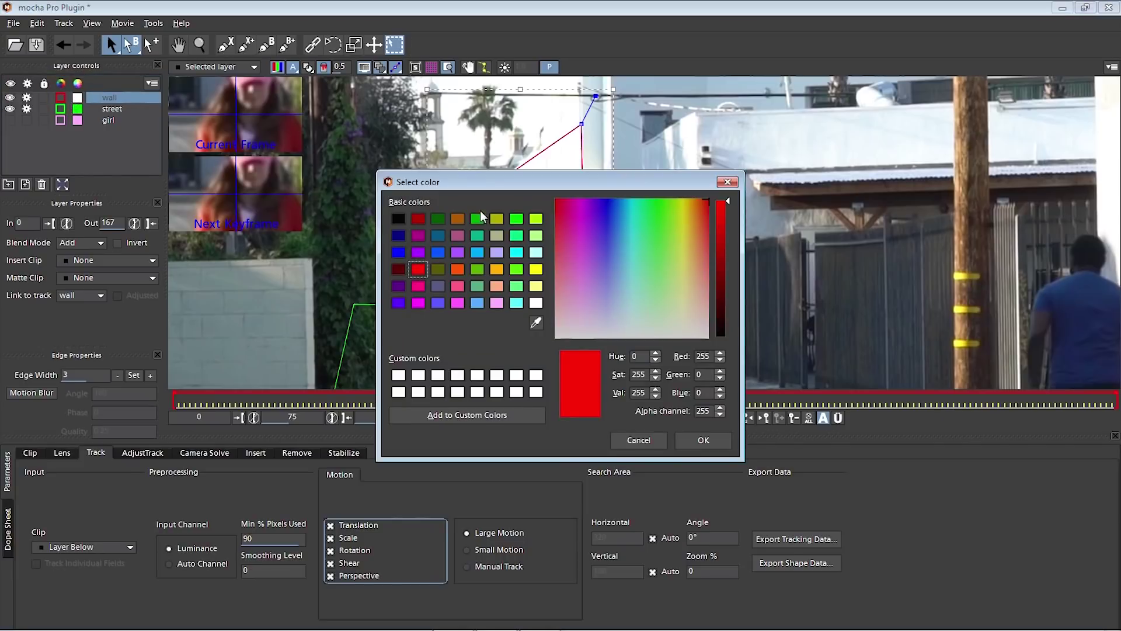
{"action": "left_click", "coordinate": [498, 269]}
{"action": "left_click", "coordinate": [703, 439]}
{"action": "left_click", "coordinate": [78, 97]}
{"action": "left_click", "coordinate": [496, 269]}
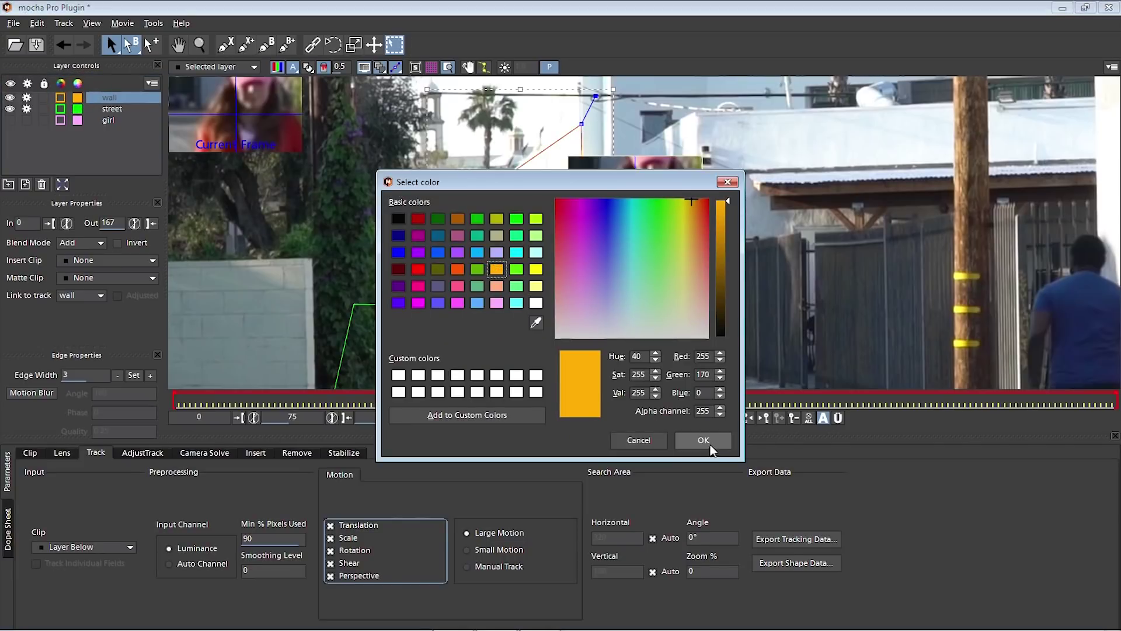
{"action": "left_click", "coordinate": [703, 440]}
{"action": "left_click", "coordinate": [226, 44]}
{"action": "left_click", "coordinate": [404, 278]}
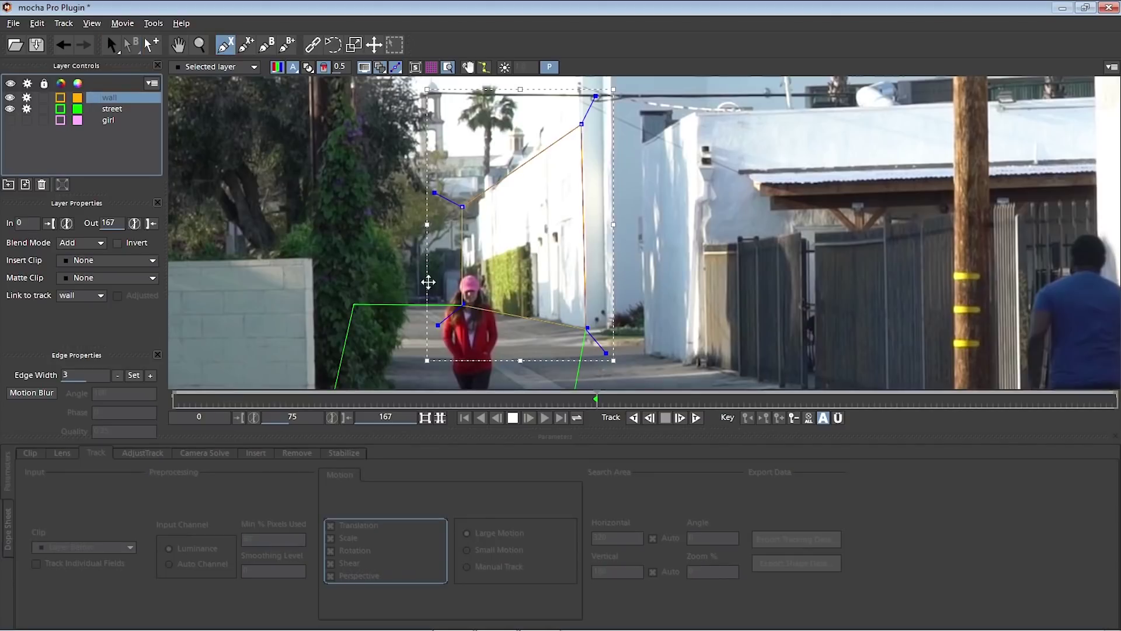
- Draw a four-point shape over the trees on the left and expand its outline
{"action": "left_click", "coordinate": [359, 296]}
{"action": "left_click", "coordinate": [455, 294]}
{"action": "left_click", "coordinate": [454, 209]}
{"action": "left_click", "coordinate": [383, 215]}
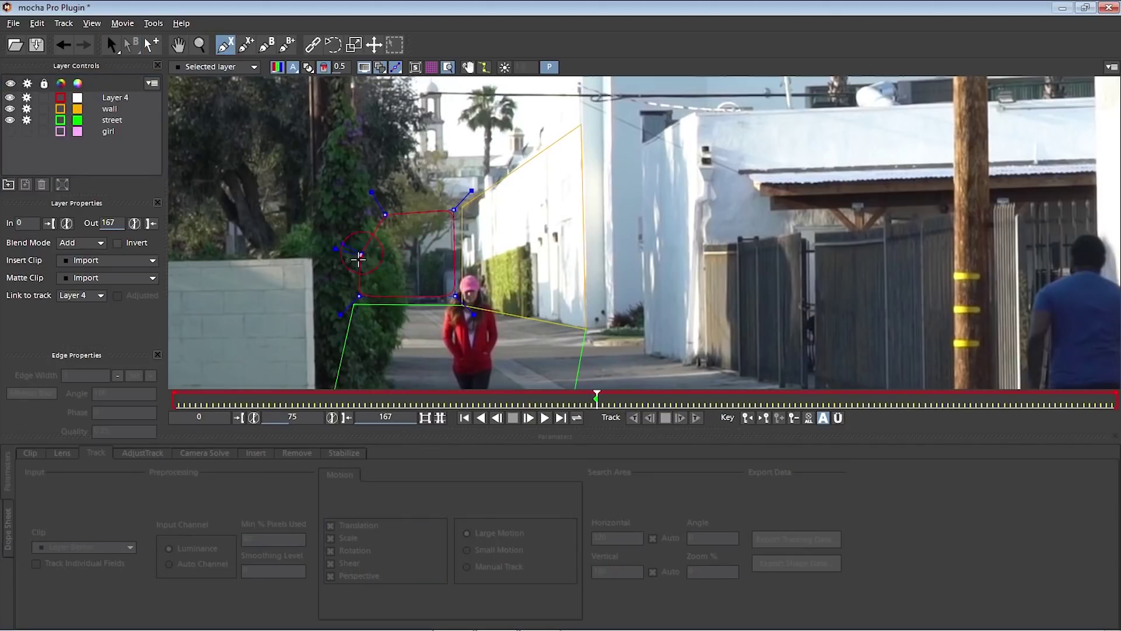
{"action": "right_click", "coordinate": [360, 295]}
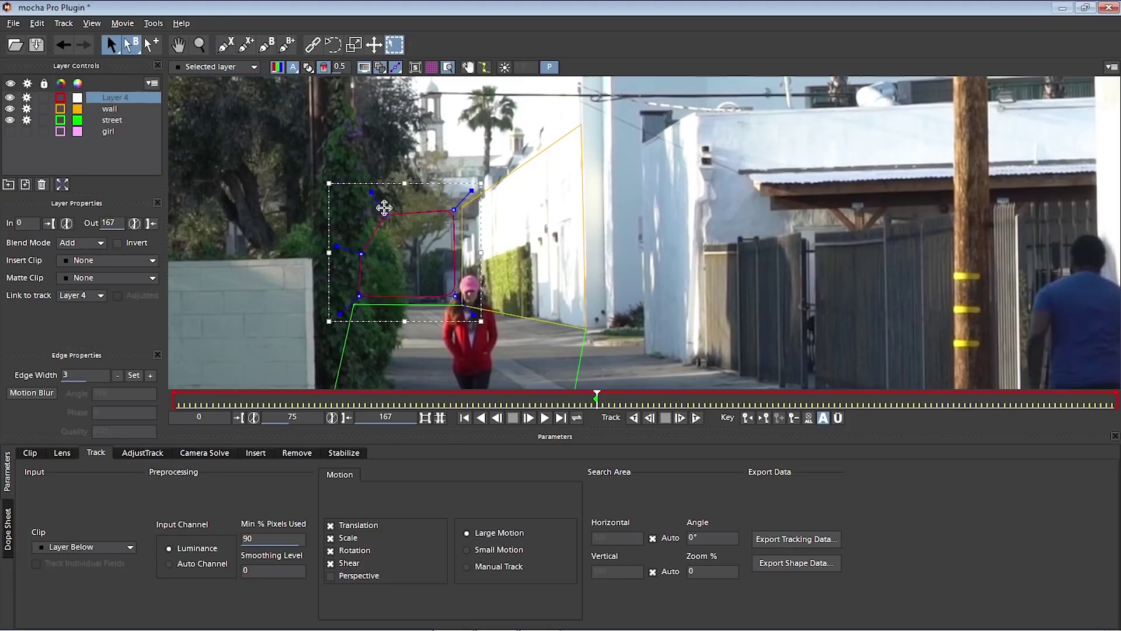
{"action": "right_click", "coordinate": [384, 210]}
{"action": "left_click", "coordinate": [474, 232]}
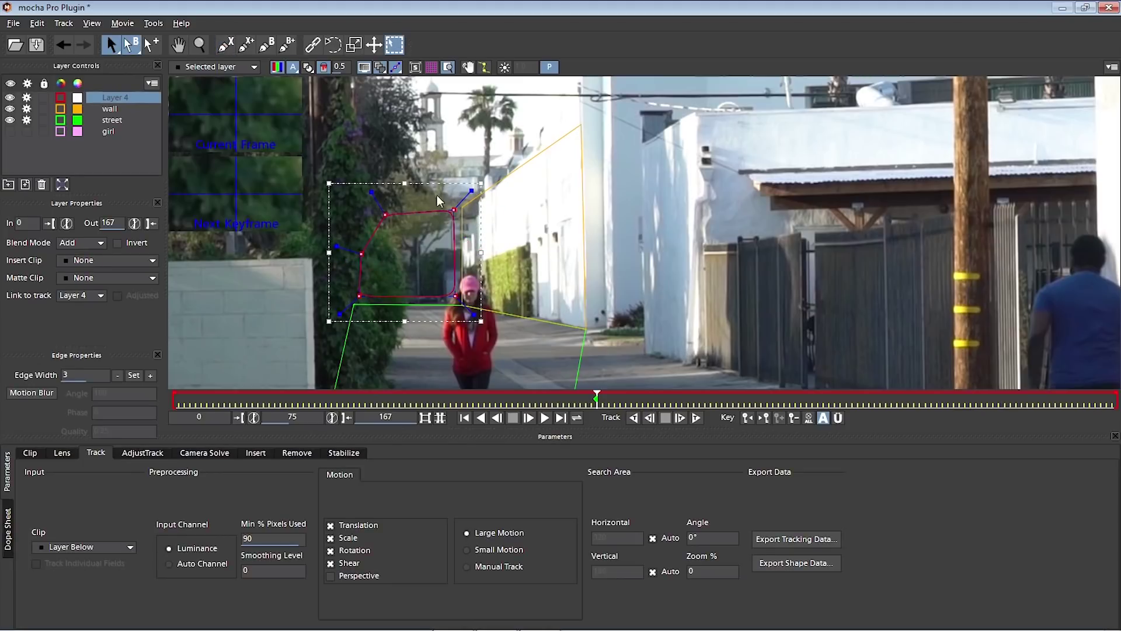
{"action": "left_click_drag", "start_coordinate": [370, 190], "coordinate": [345, 166]}
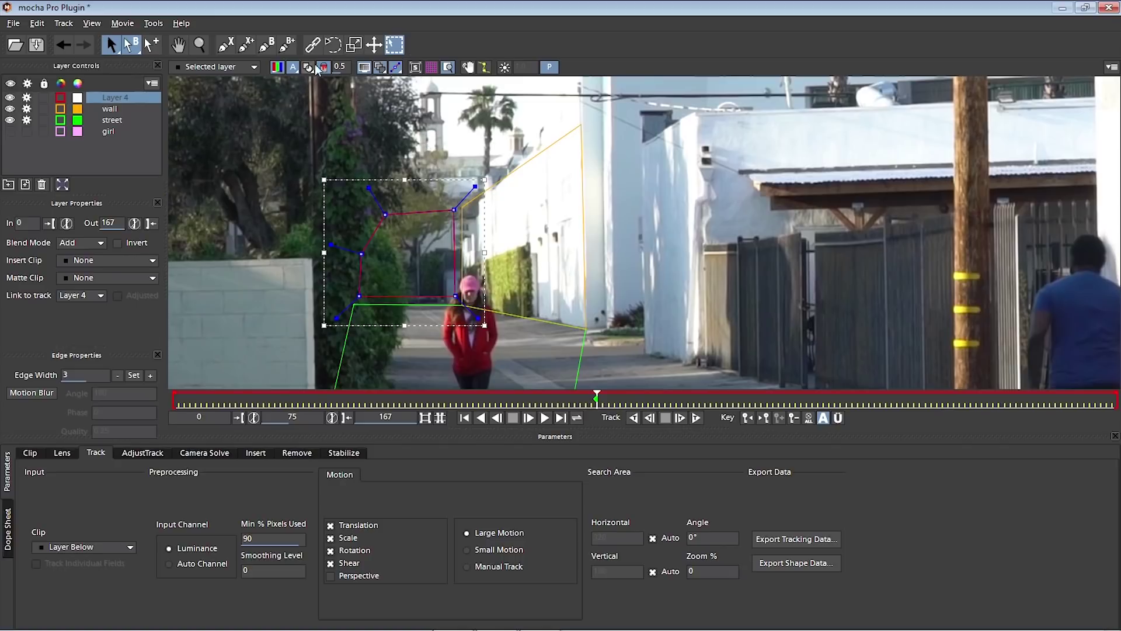
- Attach the tree shape's corners to the wall and street shapes and fine-tune the points
{"action": "left_click", "coordinate": [313, 45]}
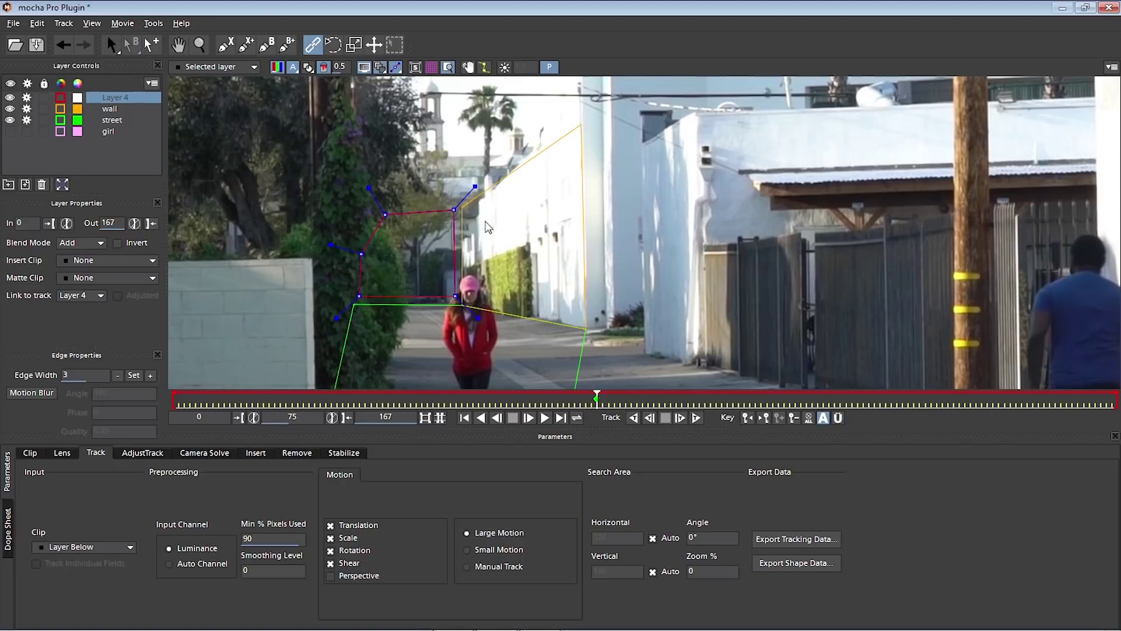
{"action": "left_click", "coordinate": [456, 211]}
{"action": "left_click", "coordinate": [460, 299]}
{"action": "left_click", "coordinate": [369, 298]}
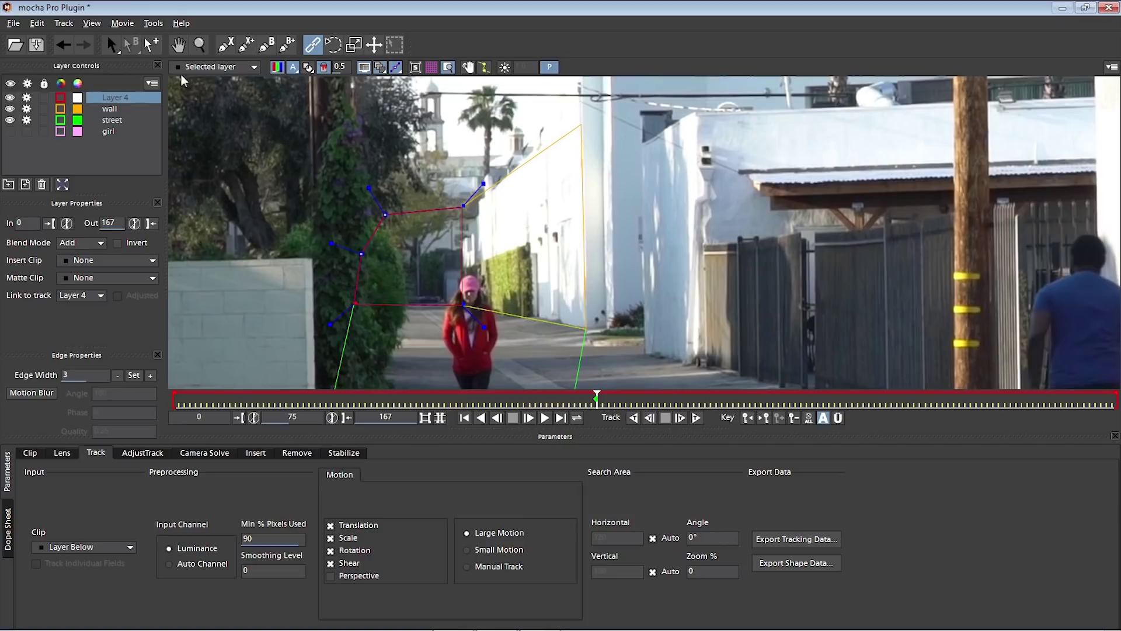
{"action": "key", "text": "t"}
{"action": "left_click_drag", "start_coordinate": [362, 251], "coordinate": [387, 211]}
{"action": "left_click_drag", "start_coordinate": [456, 205], "coordinate": [463, 210]}
{"action": "left_click", "coordinate": [582, 127]}
{"action": "left_click_drag", "start_coordinate": [582, 127], "coordinate": [580, 117]}
- Extend the street and Layer 4 shapes' left points and turn off Shear tracking
{"action": "left_click", "coordinate": [355, 300]}
{"action": "left_click_drag", "start_coordinate": [355, 299], "coordinate": [344, 297]}
{"action": "left_click", "coordinate": [360, 245]}
{"action": "left_click_drag", "start_coordinate": [360, 245], "coordinate": [344, 249]}
{"action": "left_click_drag", "start_coordinate": [387, 211], "coordinate": [387, 213]}
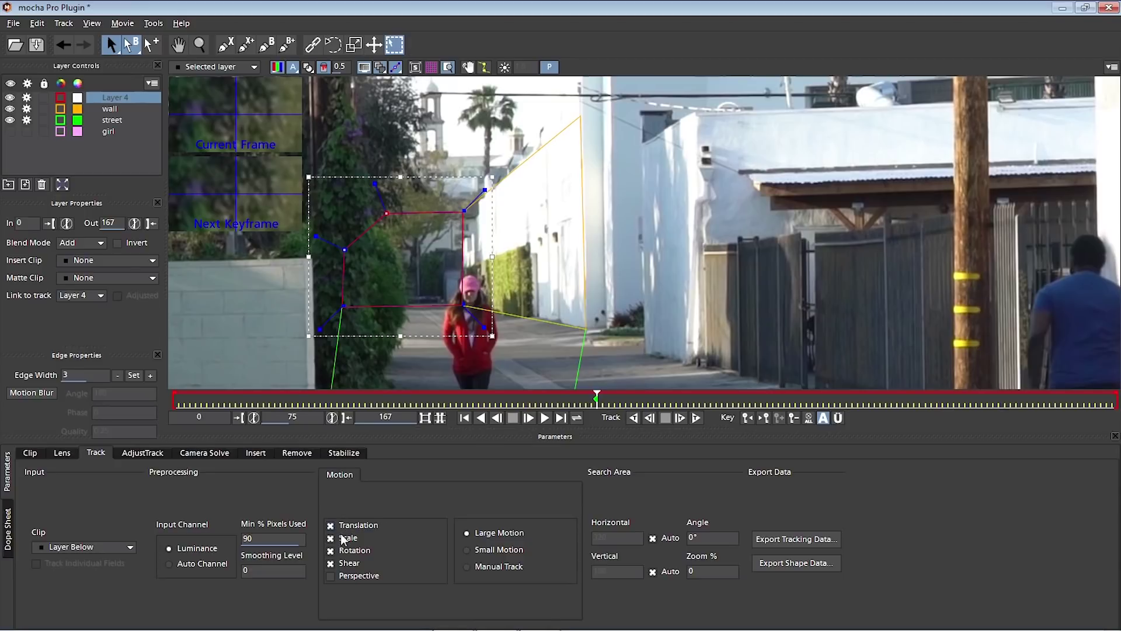
{"action": "left_click", "coordinate": [345, 564]}
- Rename Layer 4 to bg and set both its colour swatches to light blue
{"action": "double_click", "coordinate": [117, 97]}
{"action": "type", "text": "bg"}
{"action": "key", "text": "Return"}
{"action": "left_click", "coordinate": [61, 98]}
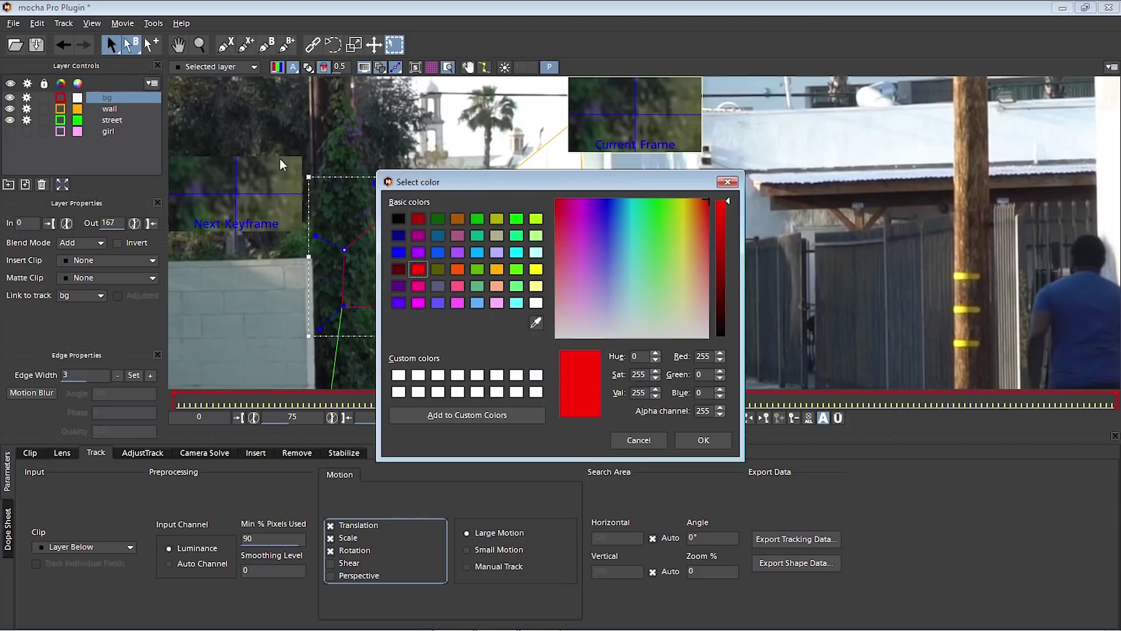
{"action": "left_click", "coordinate": [477, 251]}
{"action": "left_click", "coordinate": [703, 439]}
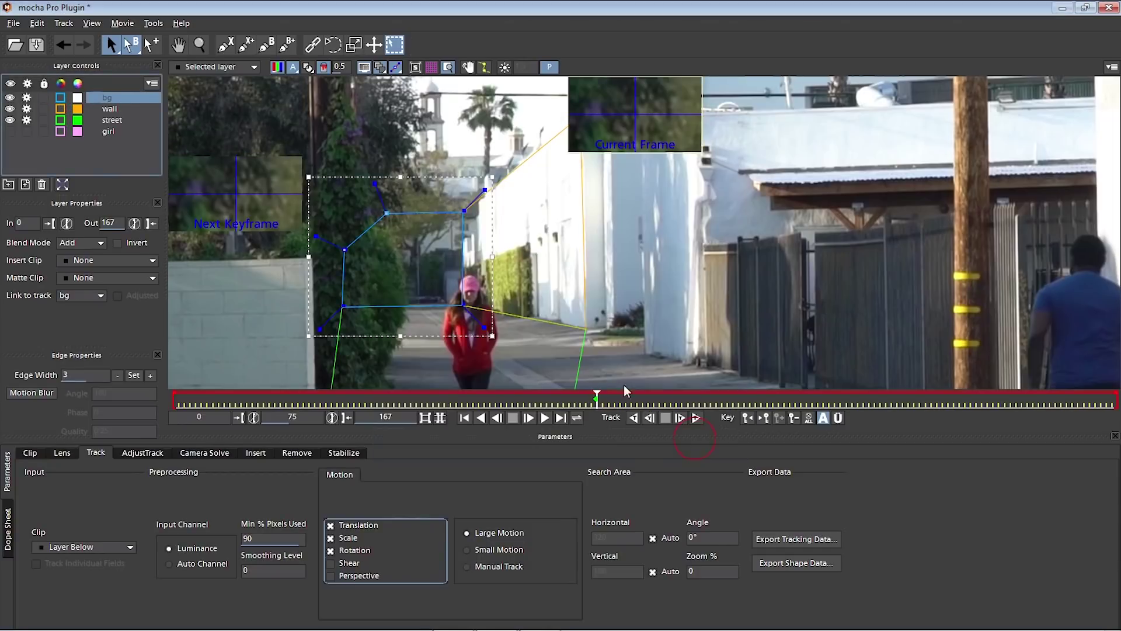
{"action": "left_click", "coordinate": [77, 96]}
{"action": "left_click", "coordinate": [477, 252]}
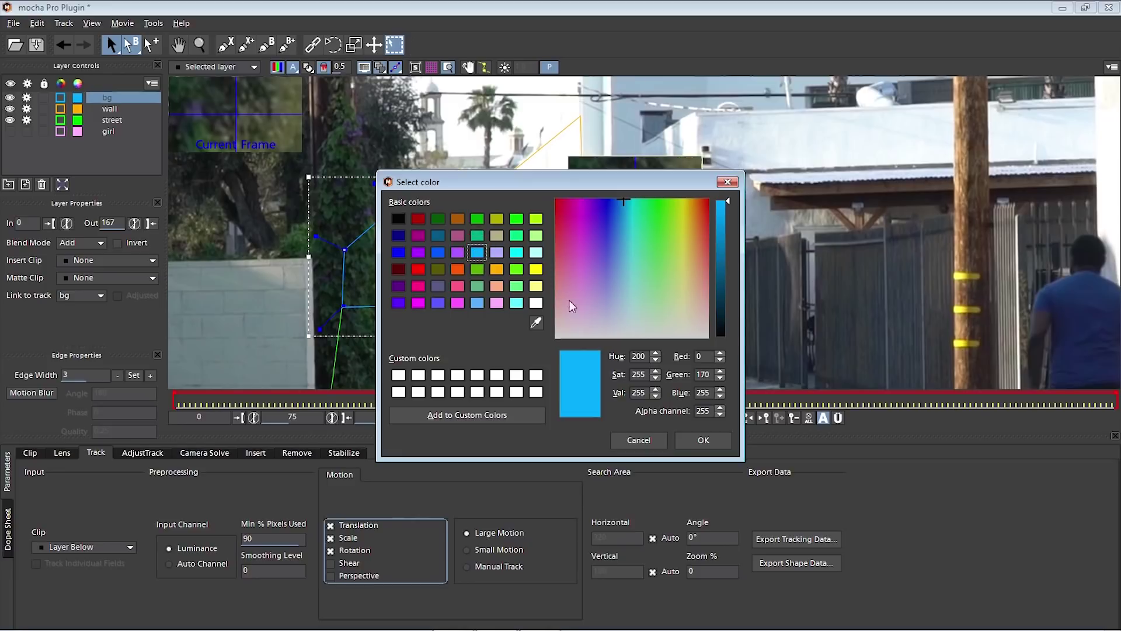
{"action": "left_click", "coordinate": [703, 439]}
- Zoom the view out, select the street layer, and display its planar surface
{"action": "key", "text": "z"}
{"action": "scroll", "coordinate": [545, 285], "scroll_direction": "down", "scroll_amount": 3}
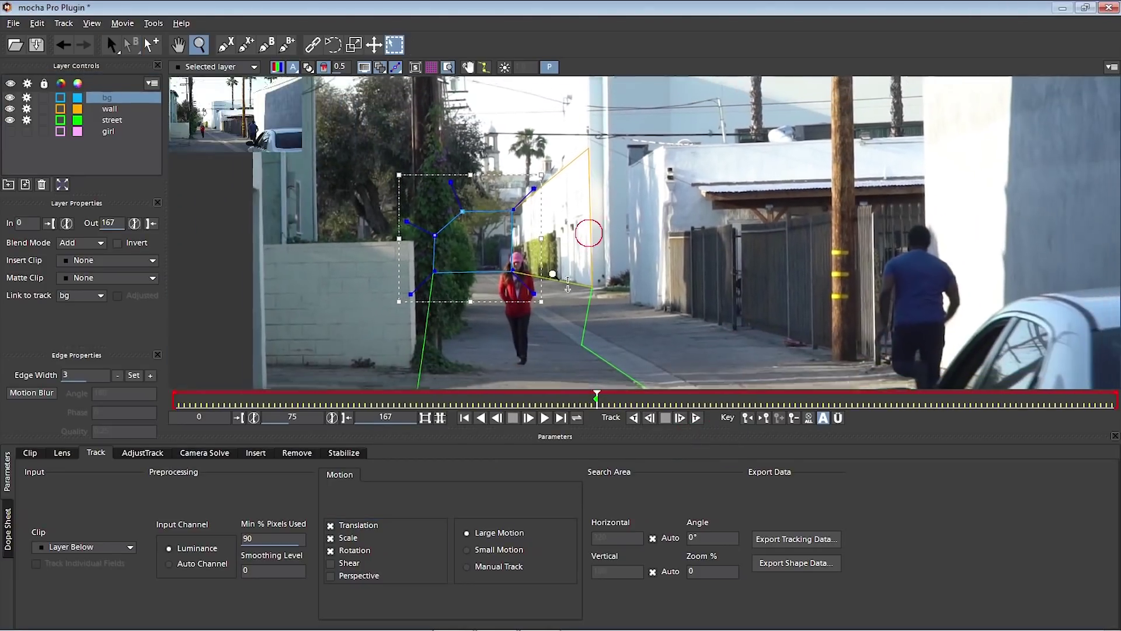
{"action": "scroll", "coordinate": [545, 284], "scroll_direction": "down", "scroll_amount": 2}
{"action": "key", "text": "s"}
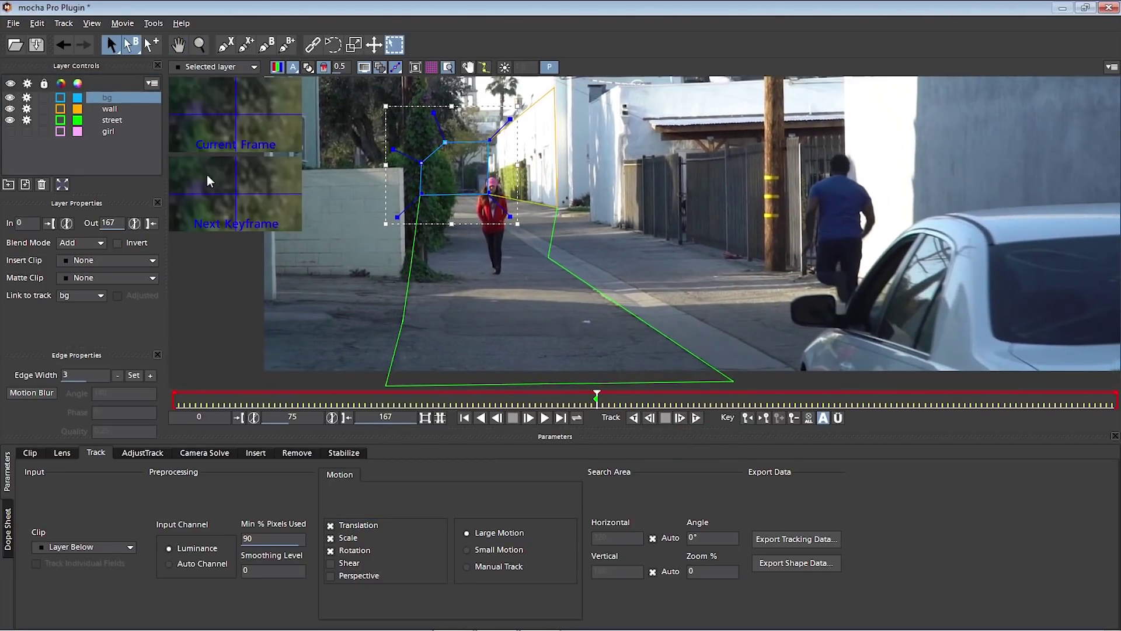
{"action": "left_click", "coordinate": [309, 68]}
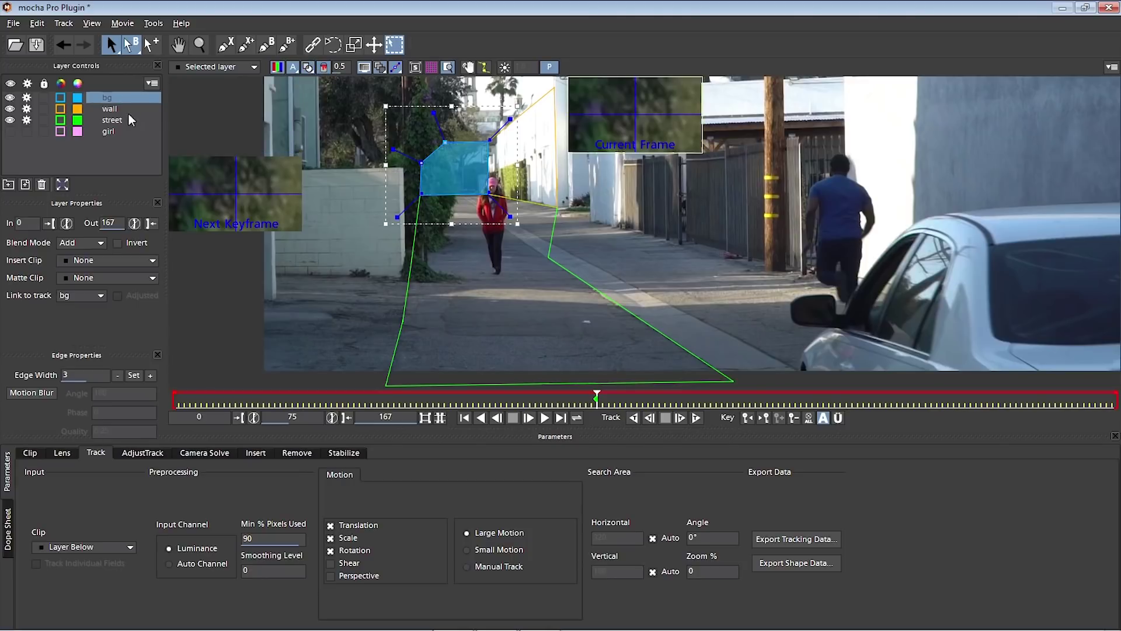
{"action": "left_click", "coordinate": [111, 110]}
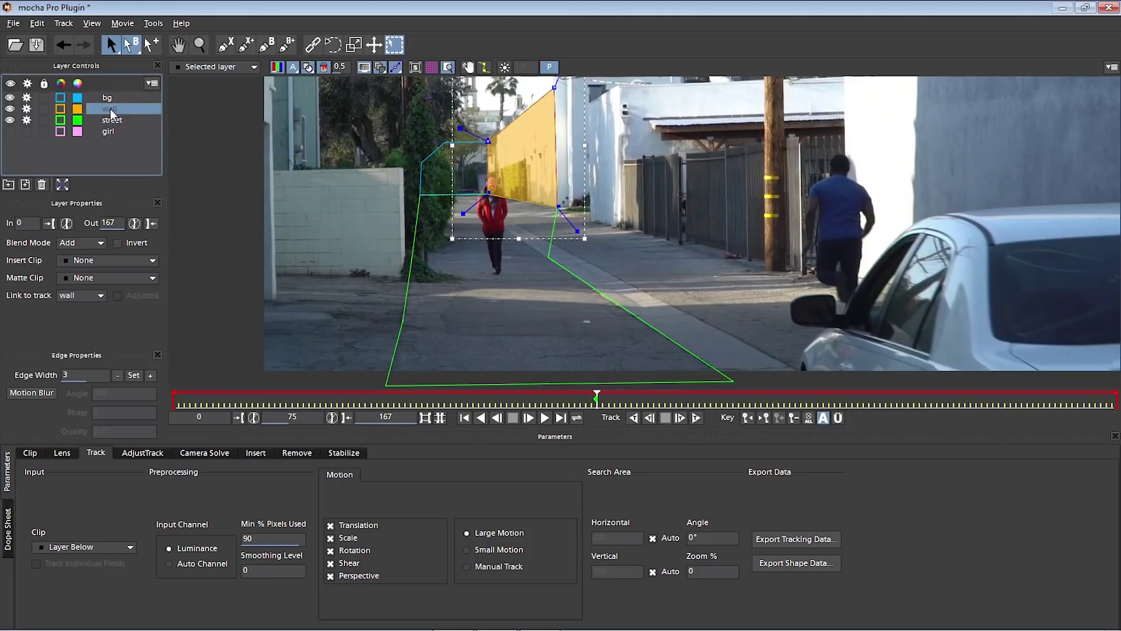
{"action": "left_click", "coordinate": [113, 121]}
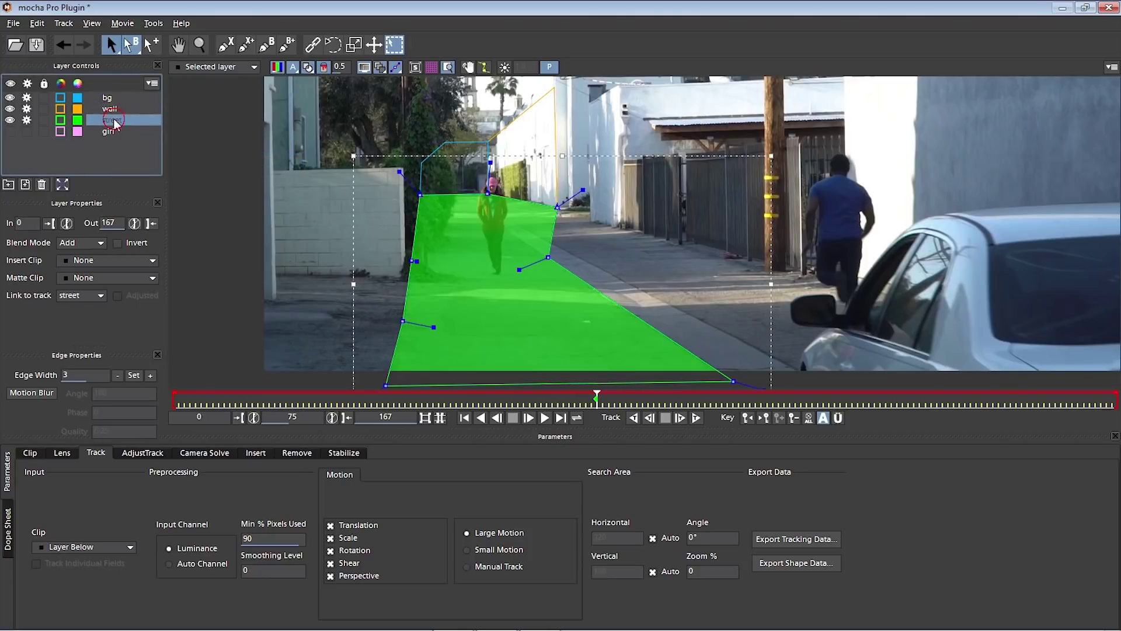
{"action": "left_click", "coordinate": [309, 68]}
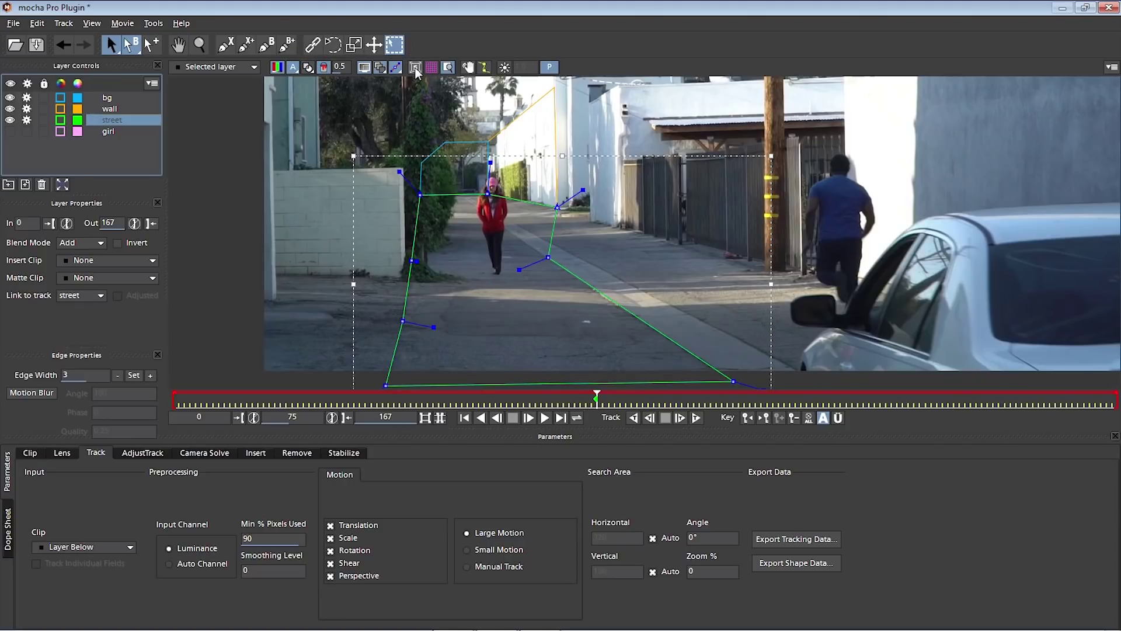
{"action": "left_click", "coordinate": [415, 68]}
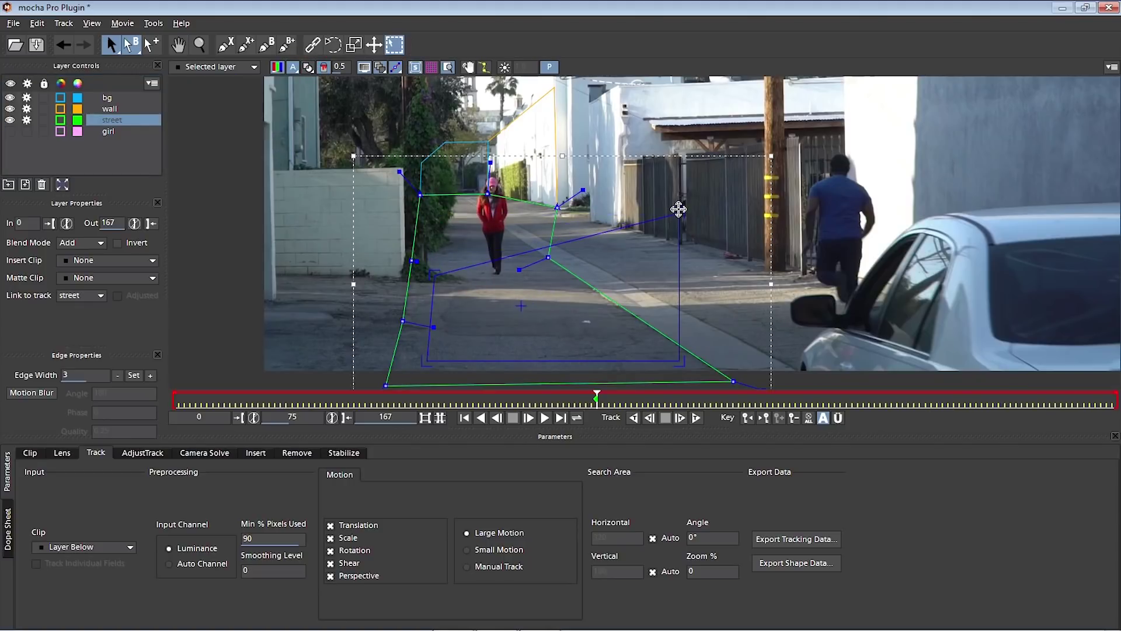
- Drag the planar surface's corners onto the road and display the perspective grid
{"action": "left_click_drag", "start_coordinate": [679, 208], "coordinate": [548, 279]}
{"action": "left_click_drag", "start_coordinate": [428, 359], "coordinate": [407, 366]}
{"action": "left_click", "coordinate": [431, 67]}
{"action": "left_click_drag", "start_coordinate": [682, 359], "coordinate": [670, 360]}
{"action": "left_click_drag", "start_coordinate": [430, 271], "coordinate": [438, 291]}
{"action": "left_click_drag", "start_coordinate": [550, 283], "coordinate": [551, 291]}
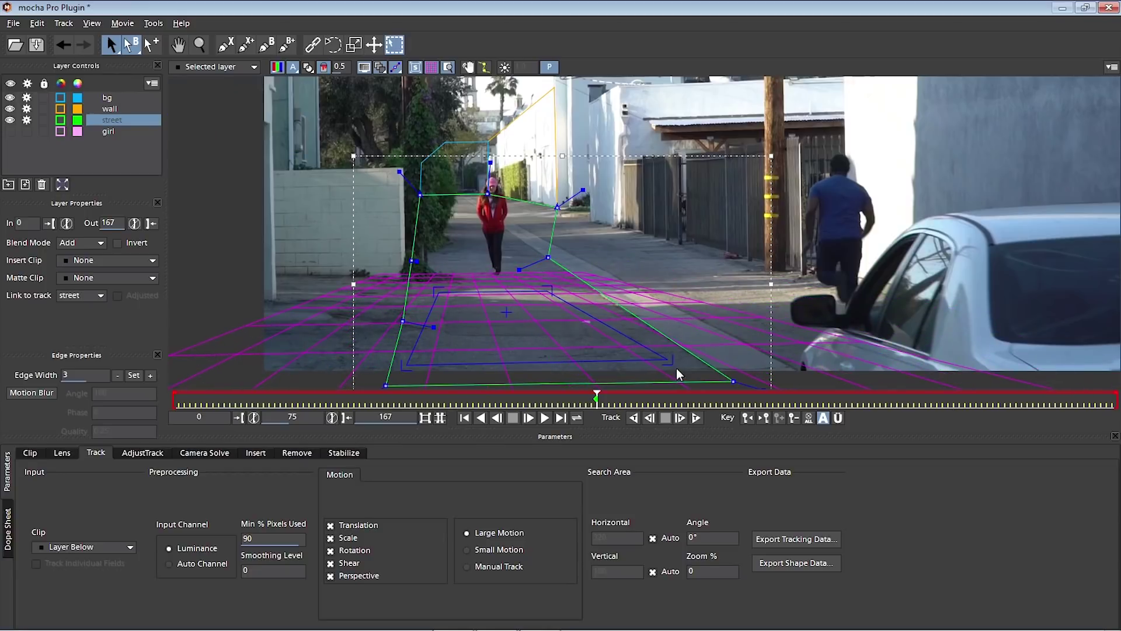
{"action": "left_click_drag", "start_coordinate": [675, 367], "coordinate": [616, 364]}
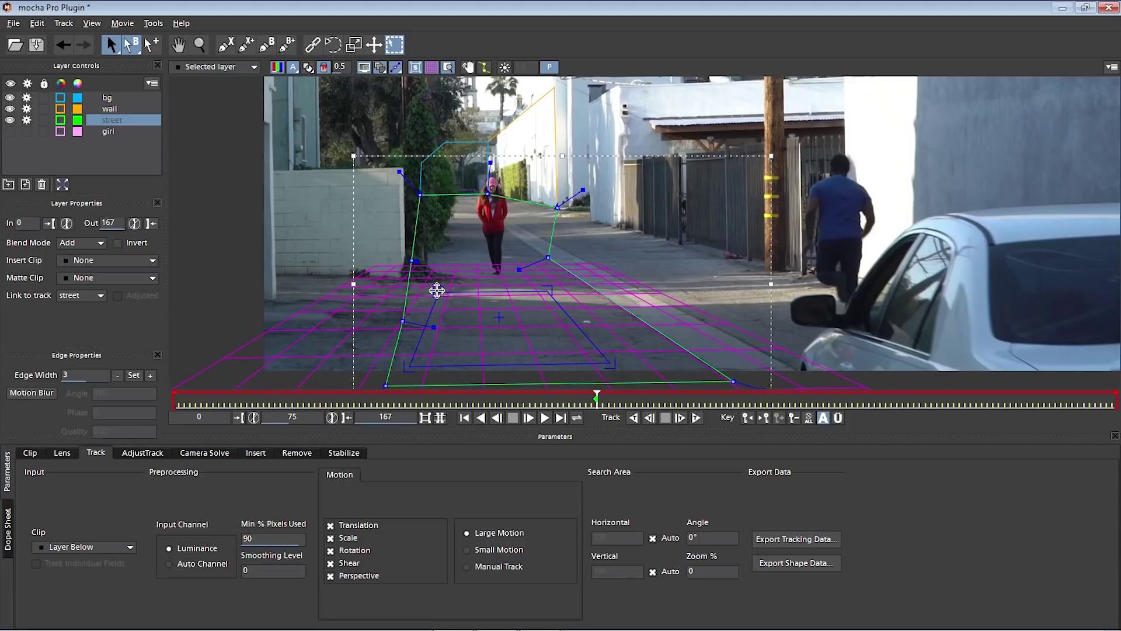
- Fine-tune the surface corners so the grid lies flat along the alley ground
{"action": "left_click_drag", "start_coordinate": [439, 292], "coordinate": [436, 297]}
{"action": "left_click_drag", "start_coordinate": [556, 290], "coordinate": [551, 295]}
{"action": "left_click_drag", "start_coordinate": [614, 364], "coordinate": [603, 367]}
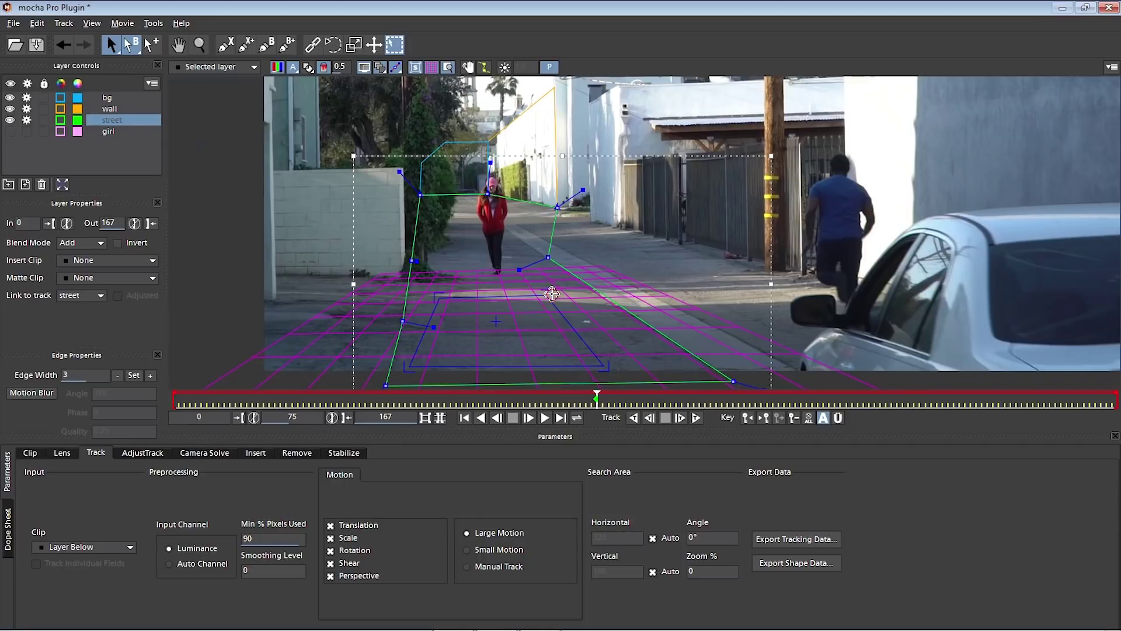
{"action": "left_click_drag", "start_coordinate": [550, 293], "coordinate": [549, 295]}
{"action": "left_click_drag", "start_coordinate": [440, 295], "coordinate": [436, 296]}
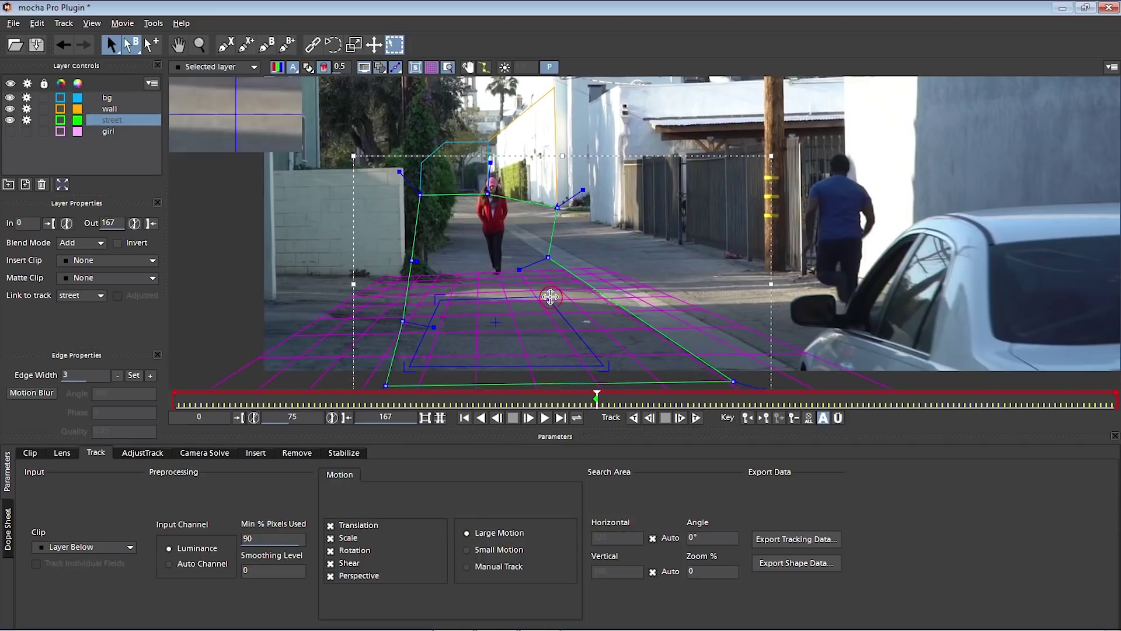
{"action": "left_click_drag", "start_coordinate": [551, 296], "coordinate": [550, 298]}
{"action": "left_click_drag", "start_coordinate": [596, 366], "coordinate": [600, 367]}
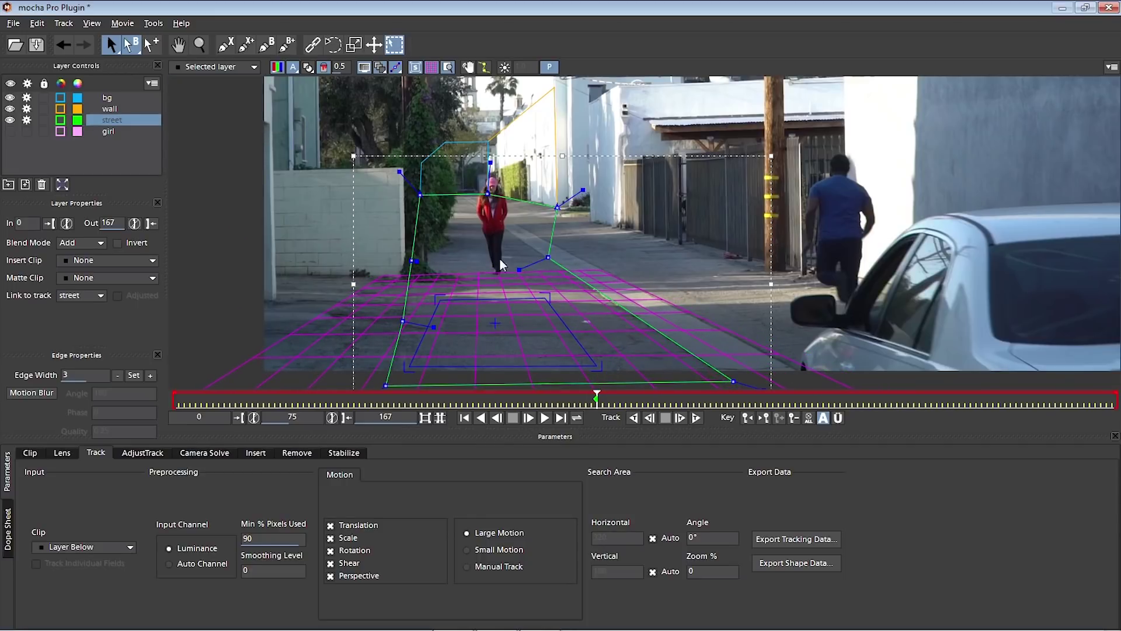
- Select the wall layer and drag its surface corners onto the white building wall
{"action": "left_click", "coordinate": [114, 108]}
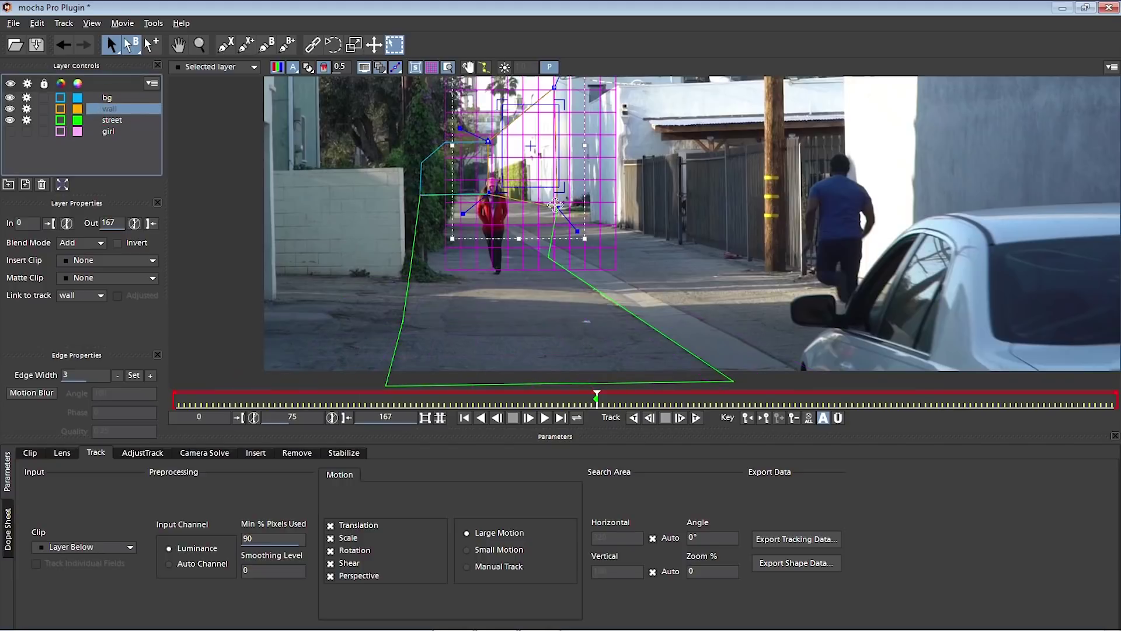
{"action": "scroll", "coordinate": [549, 222], "scroll_direction": "up", "scroll_amount": 2}
{"action": "key", "text": "x"}
{"action": "left_click_drag", "start_coordinate": [556, 226], "coordinate": [578, 305]}
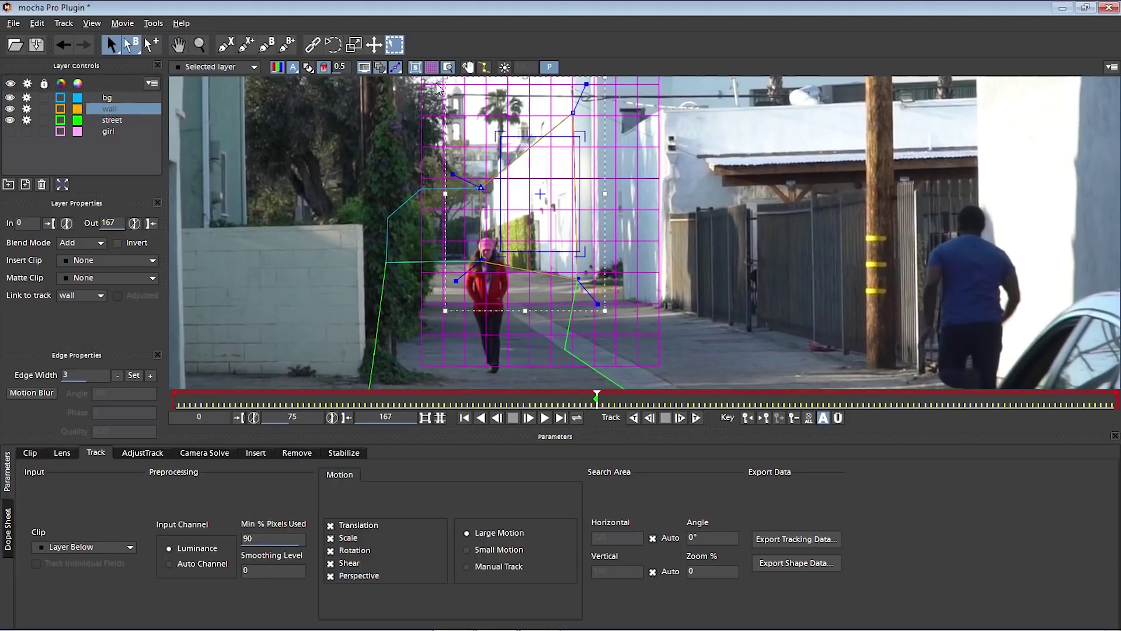
{"action": "left_click", "coordinate": [431, 67]}
{"action": "left_click_drag", "start_coordinate": [498, 134], "coordinate": [495, 188]}
{"action": "left_click_drag", "start_coordinate": [497, 252], "coordinate": [493, 254]}
{"action": "left_click_drag", "start_coordinate": [584, 136], "coordinate": [566, 137]}
{"action": "left_click_drag", "start_coordinate": [585, 244], "coordinate": [568, 269]}
- Check the wall surface against the perspective grid and nudge its top-right corner, then hide grid and surface
{"action": "left_click", "coordinate": [431, 66]}
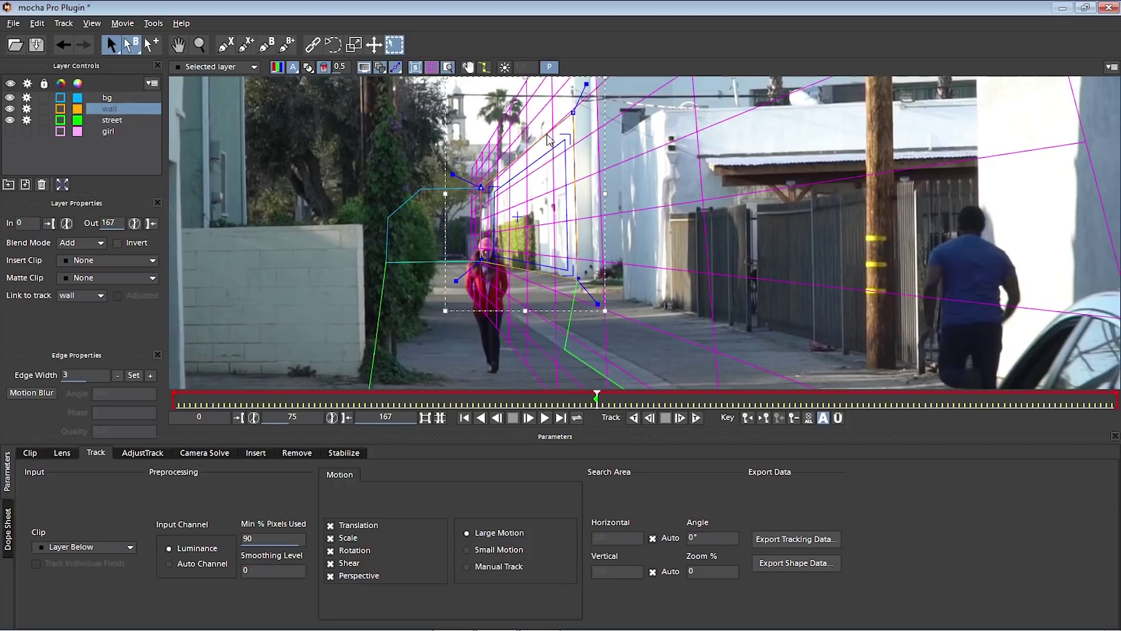
{"action": "left_click_drag", "start_coordinate": [562, 142], "coordinate": [564, 138]}
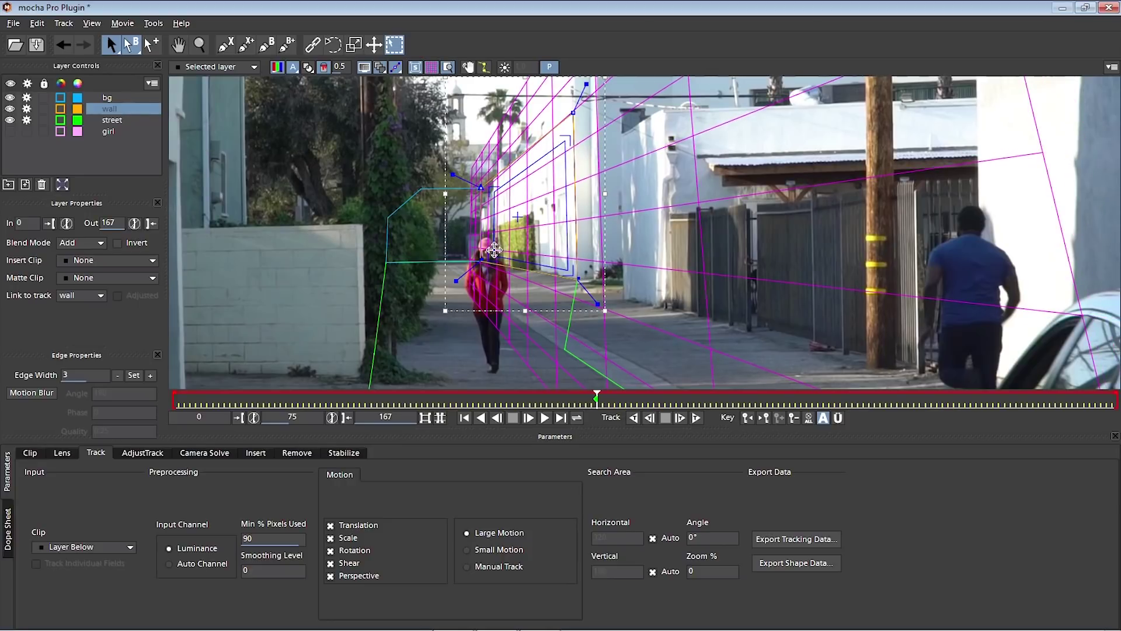
{"action": "key", "text": "z"}
{"action": "mouse_move", "coordinate": [613, 223]}
{"action": "left_mouse_down"}
{"action": "mouse_move", "coordinate": [612, 265]}
{"action": "mouse_move", "coordinate": [584, 327]}
{"action": "mouse_move", "coordinate": [534, 376]}
{"action": "mouse_move", "coordinate": [573, 280]}
{"action": "mouse_move", "coordinate": [610, 232]}
{"action": "left_mouse_up"}
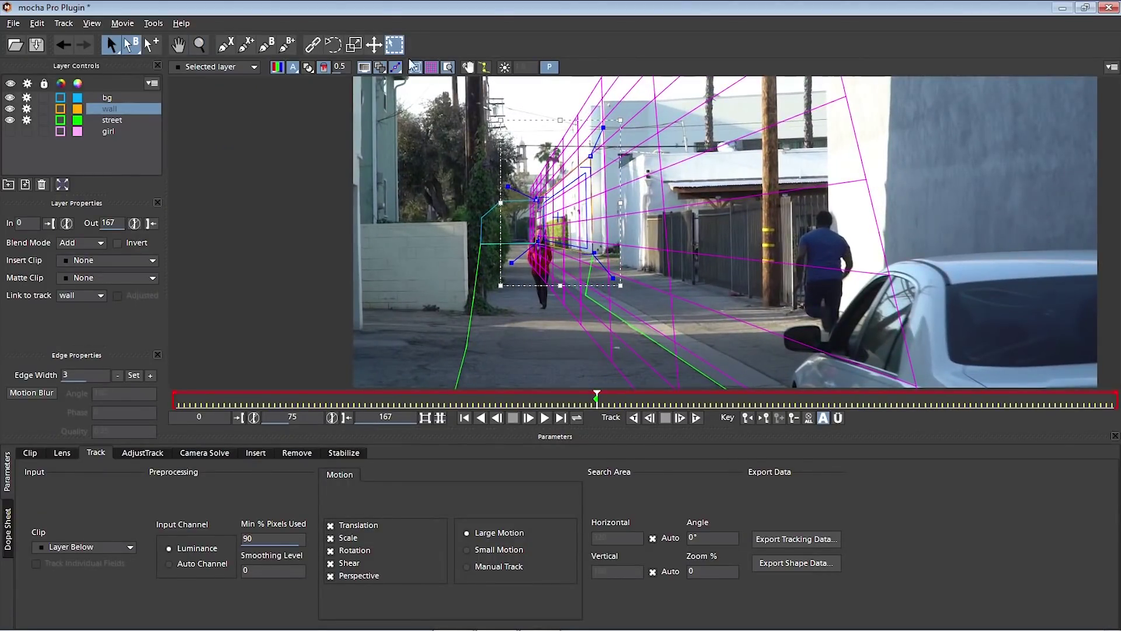
{"action": "left_click", "coordinate": [431, 66]}
{"action": "left_click", "coordinate": [416, 66]}
{"action": "left_click", "coordinate": [110, 98]}
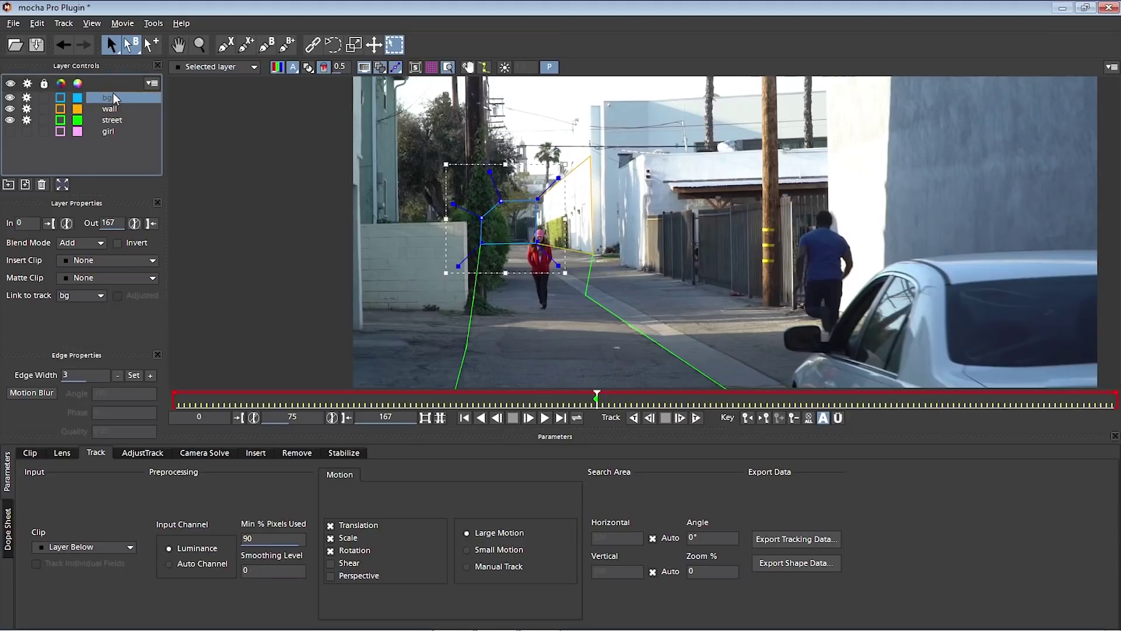
- Turn the perspective grid back on and zoom in on the street layer's shape
{"action": "left_click", "coordinate": [429, 67]}
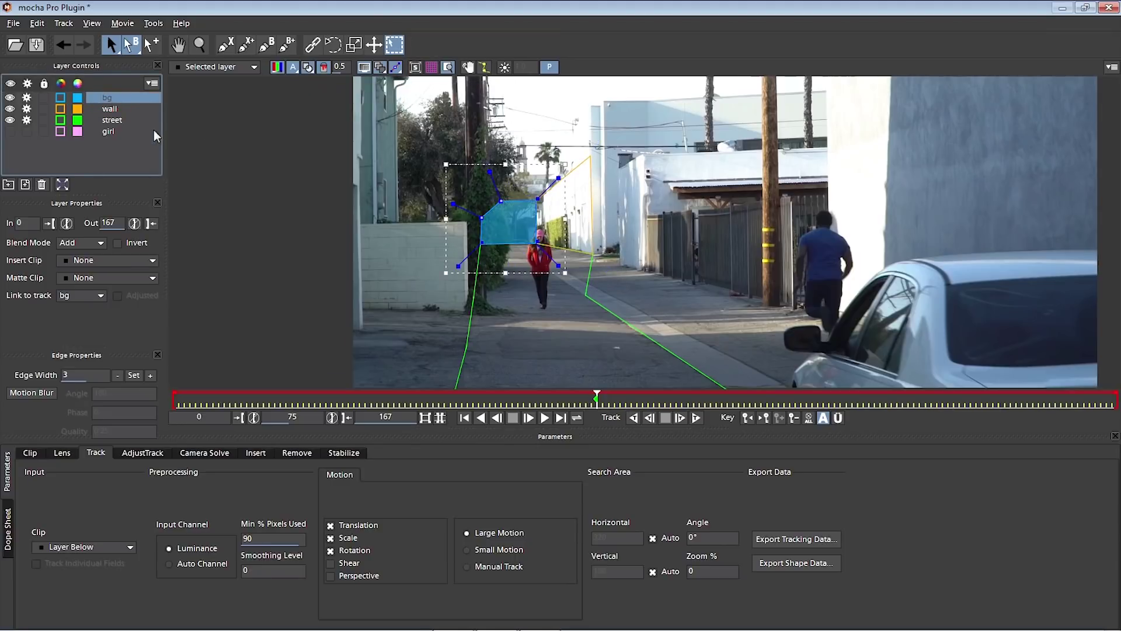
{"action": "left_click", "coordinate": [110, 110]}
{"action": "left_click", "coordinate": [112, 120]}
{"action": "key", "text": "z"}
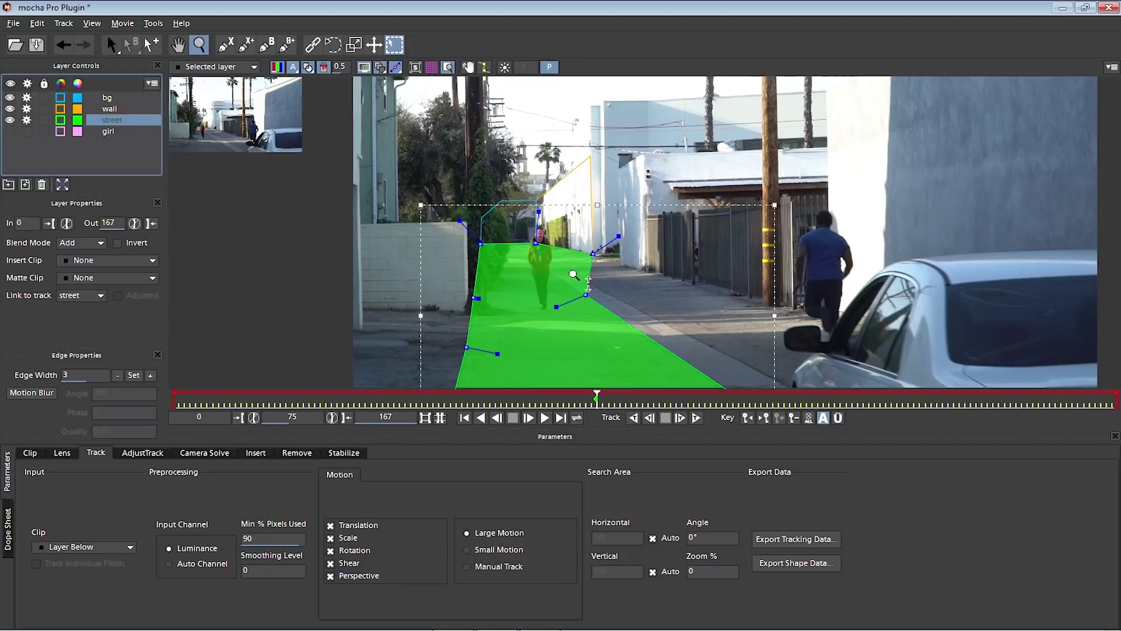
{"action": "left_click", "coordinate": [553, 267]}
{"action": "left_click_drag", "start_coordinate": [553, 268], "coordinate": [534, 242]}
{"action": "key", "text": "s"}
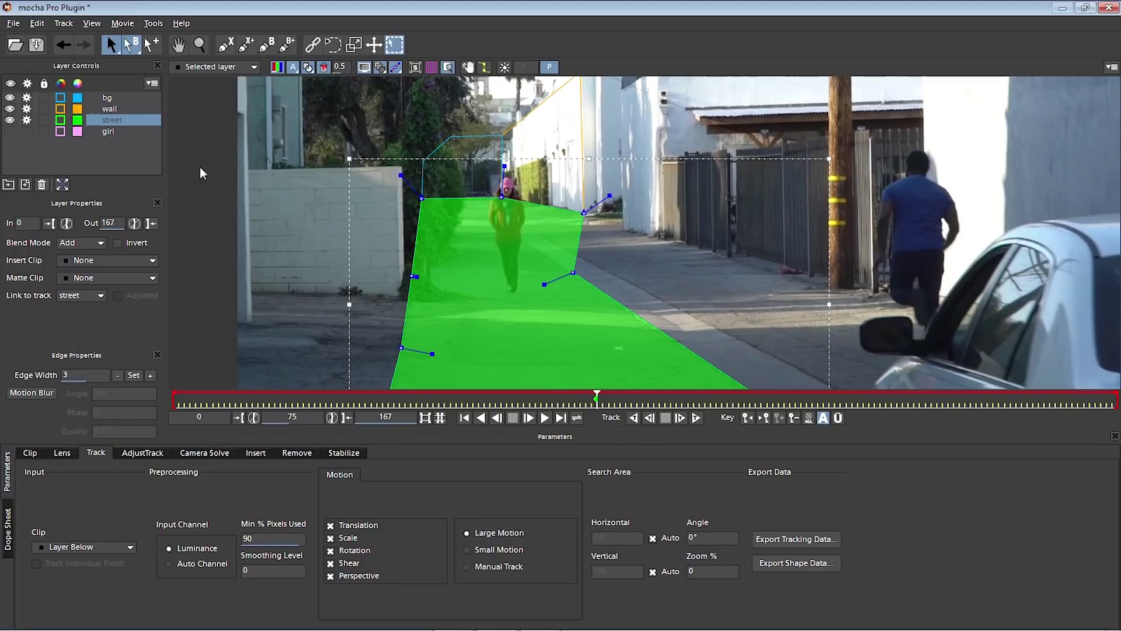
- Make the girl layer visible and select the wall, bg and girl layers in turn
{"action": "left_click", "coordinate": [10, 131]}
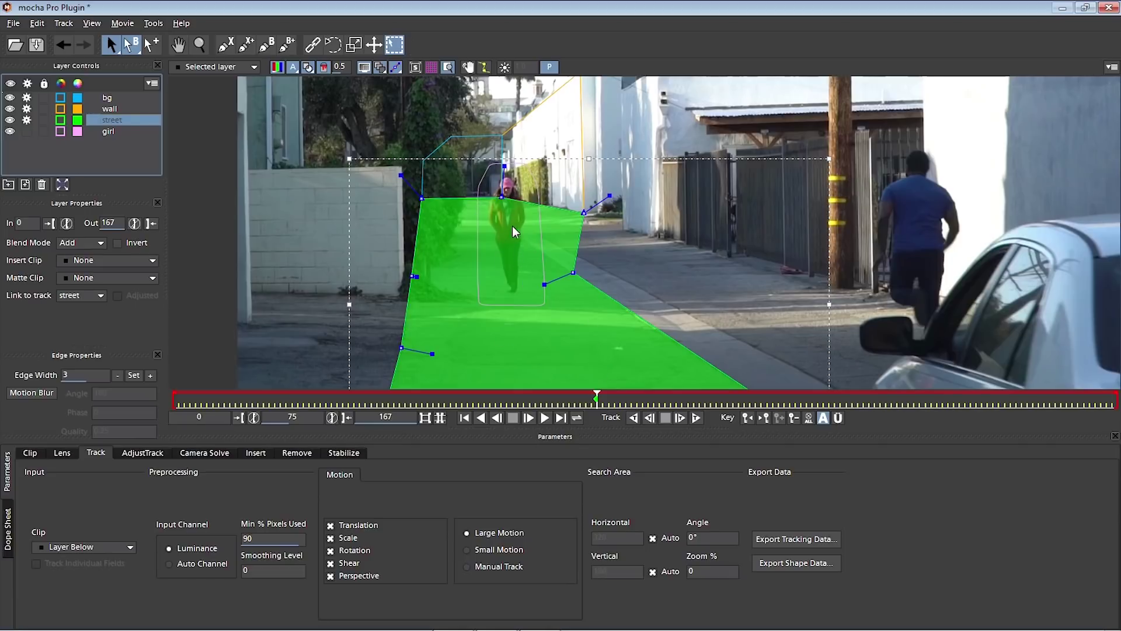
{"action": "left_click", "coordinate": [112, 110]}
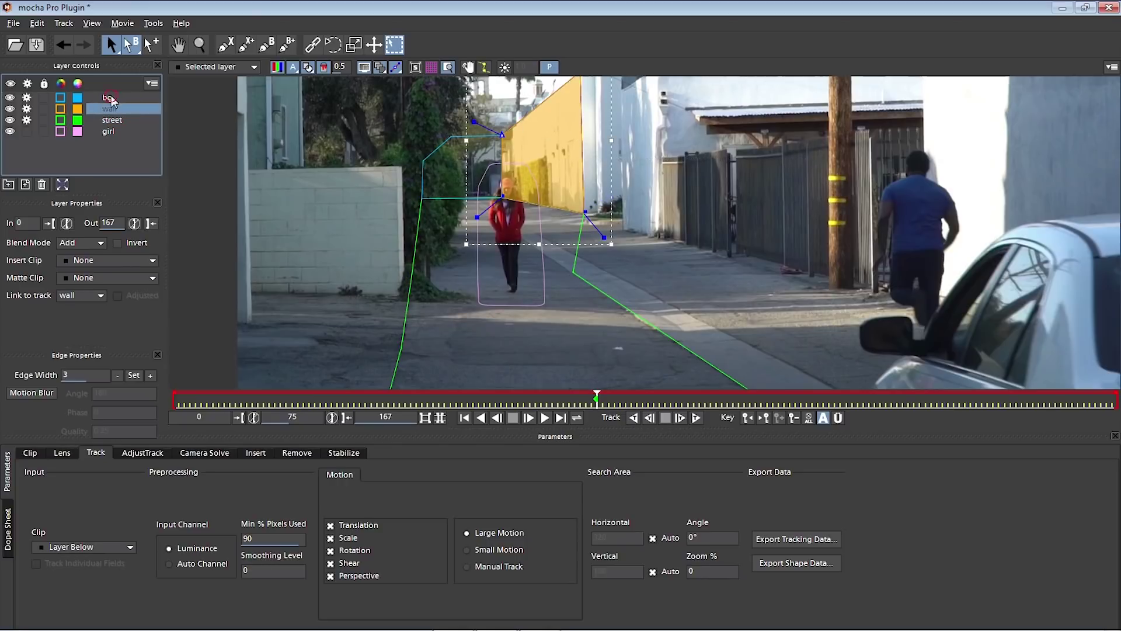
{"action": "left_click", "coordinate": [130, 97]}
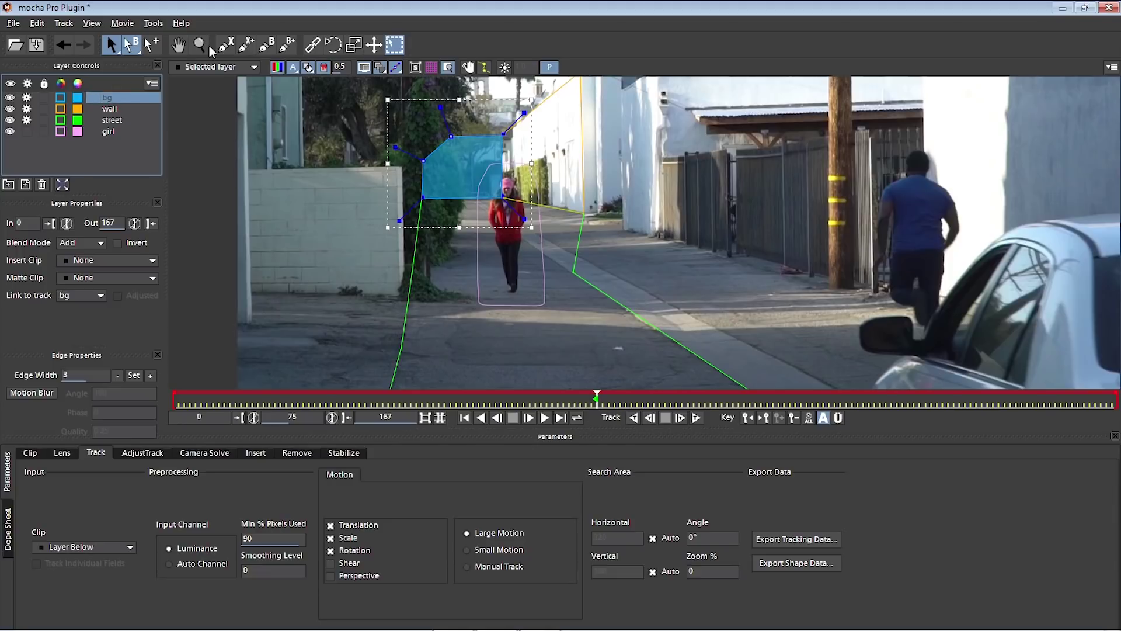
{"action": "left_click", "coordinate": [123, 132]}
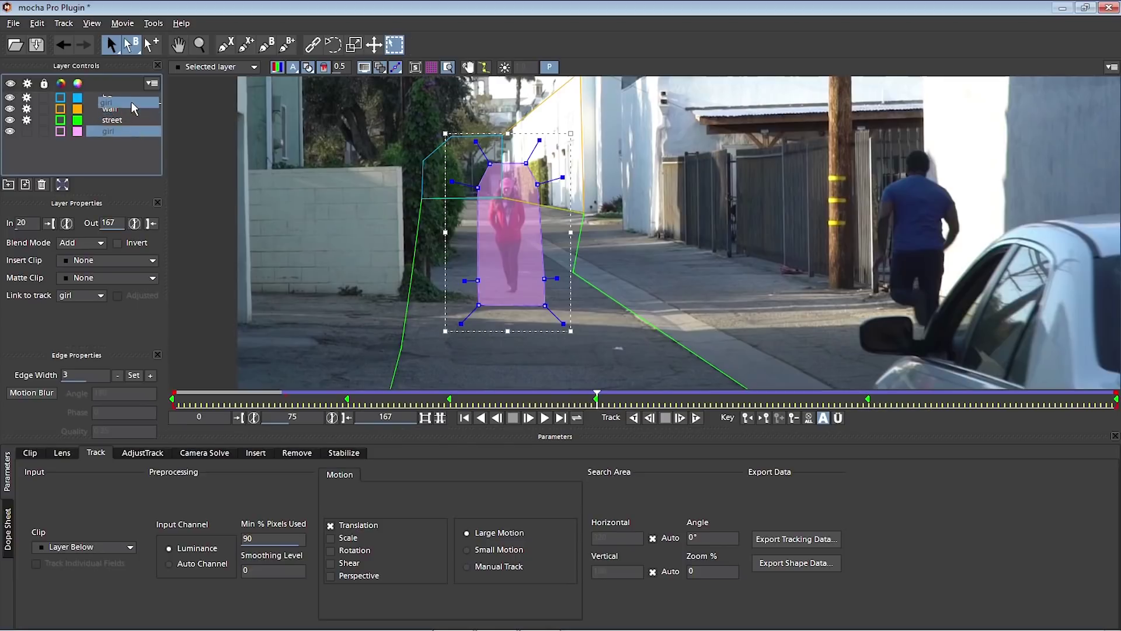
- Show only Selected track mattes and inspect the street, girl, bg and wall layer mattes
{"action": "left_click_drag", "start_coordinate": [129, 93], "coordinate": [128, 94]}
{"action": "left_click", "coordinate": [310, 67]}
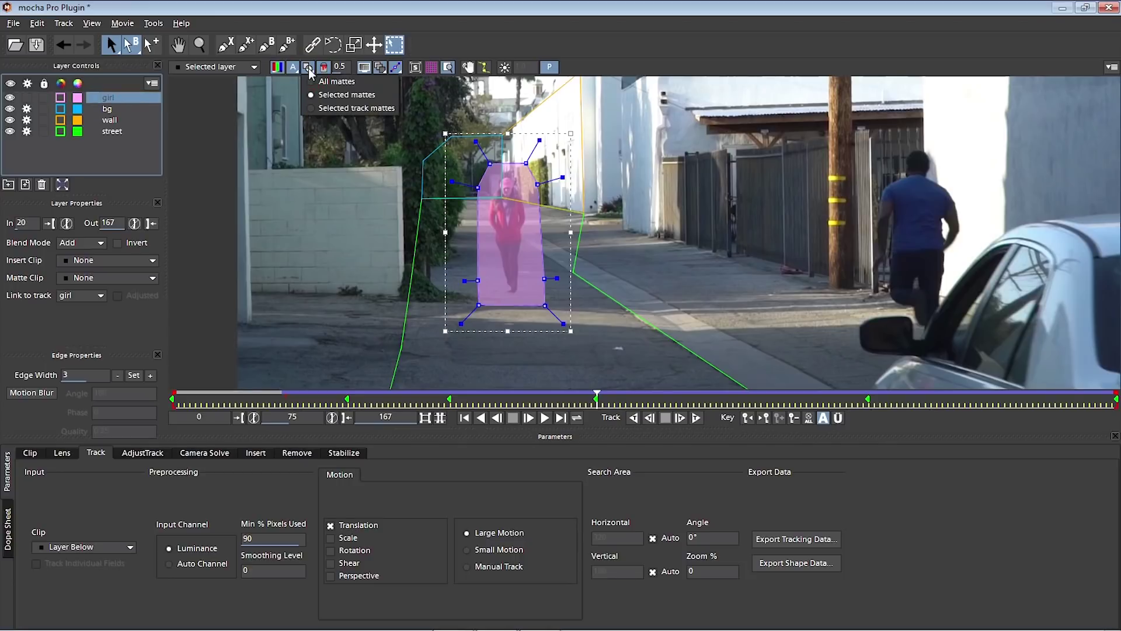
{"action": "left_click", "coordinate": [339, 109]}
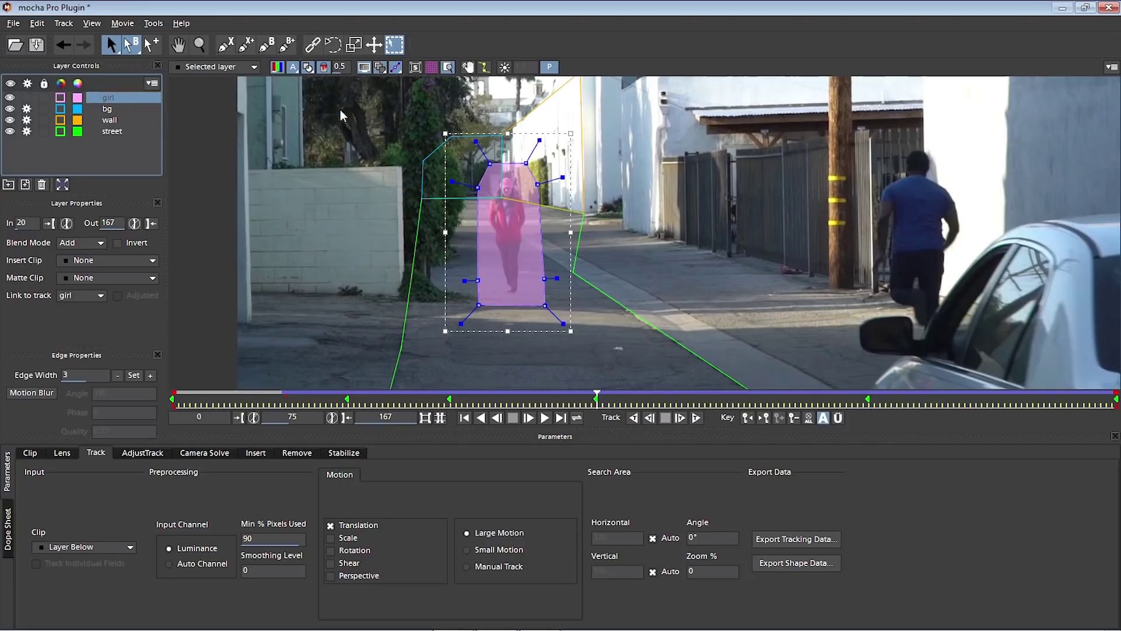
{"action": "left_click", "coordinate": [117, 132]}
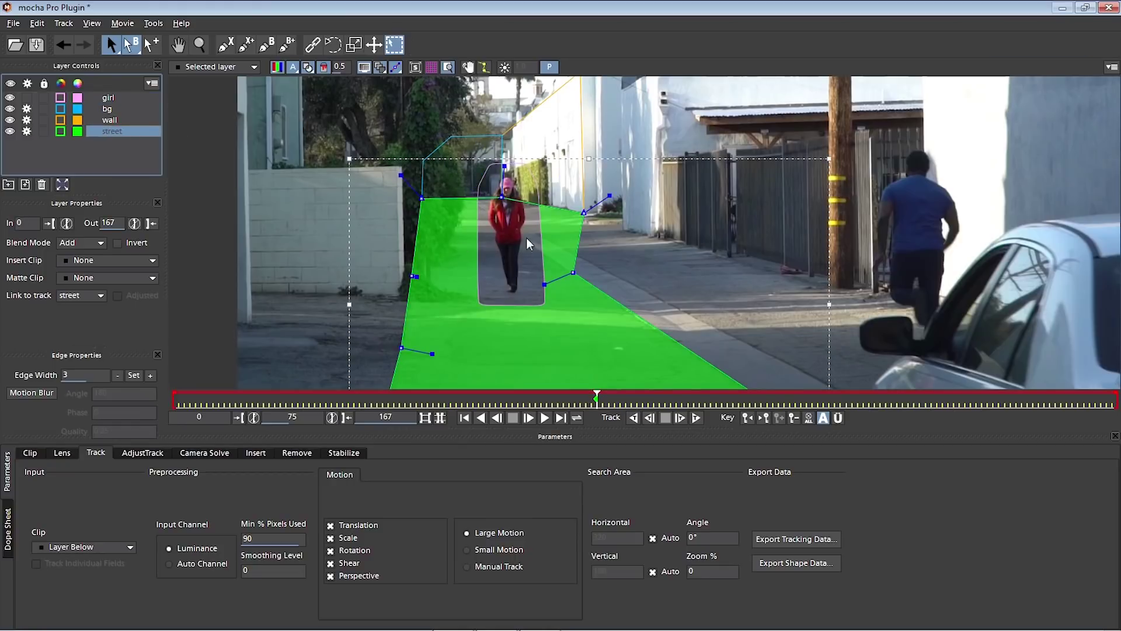
{"action": "left_click", "coordinate": [111, 98]}
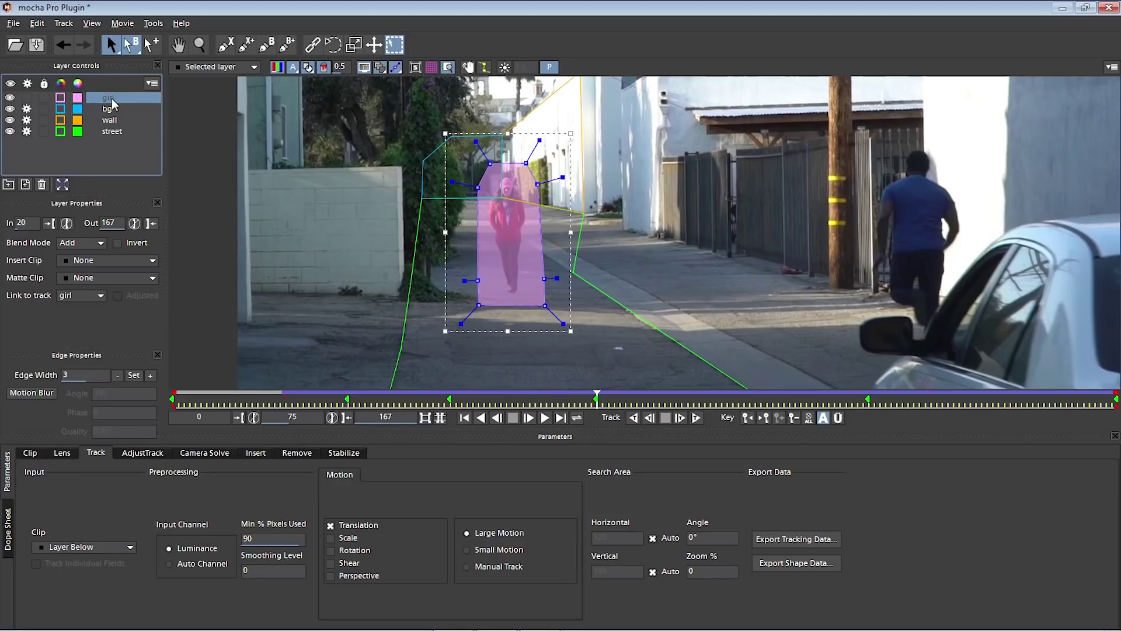
{"action": "left_click", "coordinate": [121, 130]}
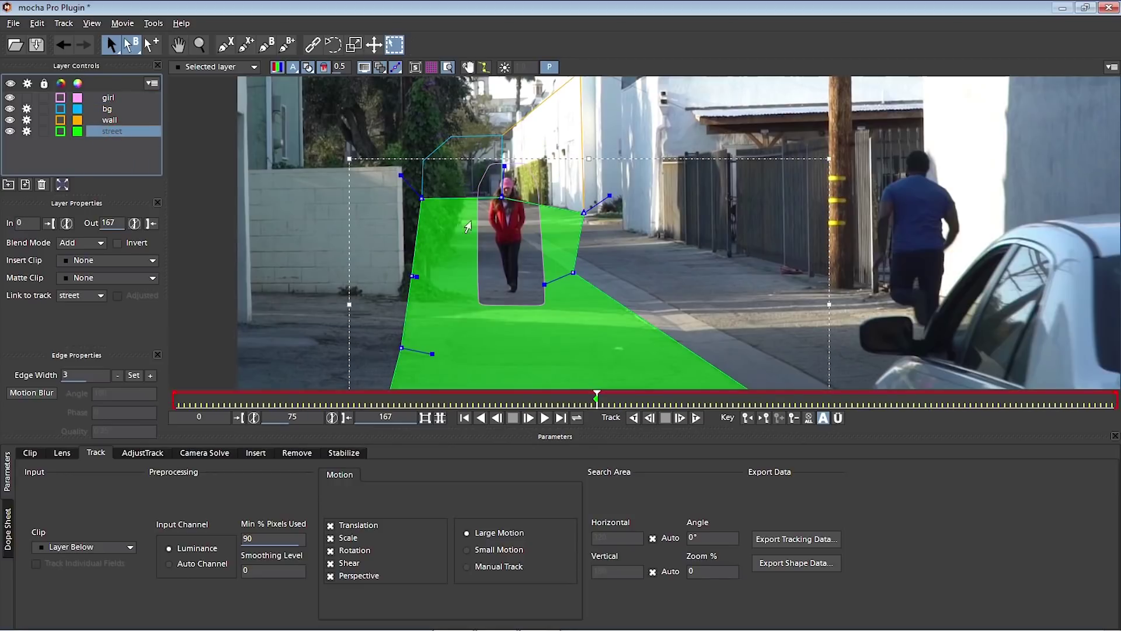
{"action": "left_click", "coordinate": [125, 108]}
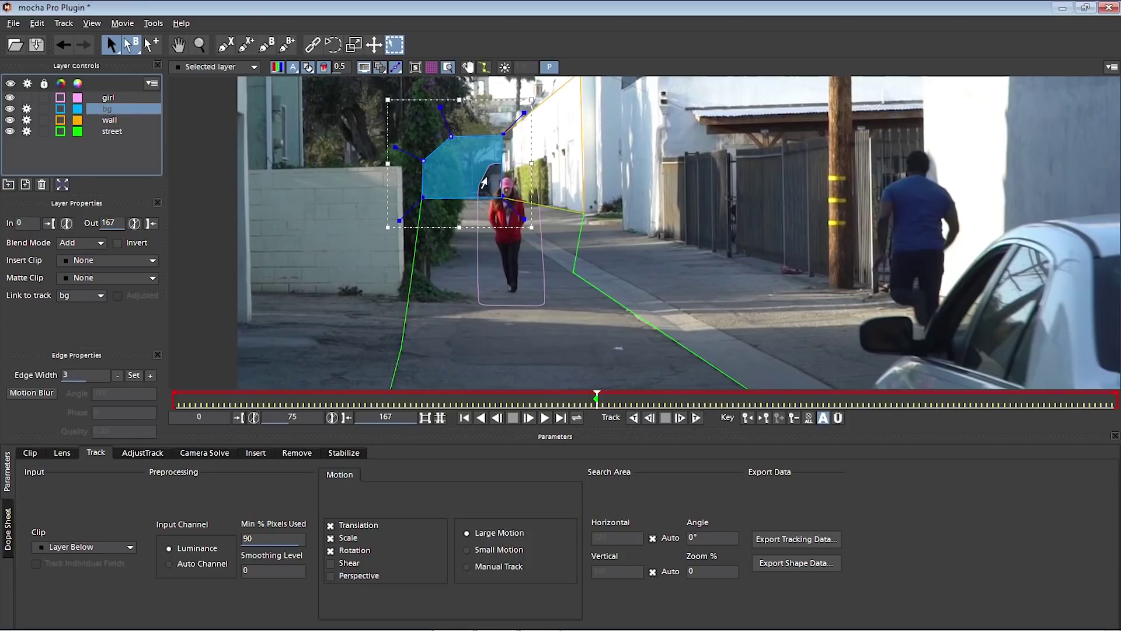
{"action": "left_click", "coordinate": [116, 122]}
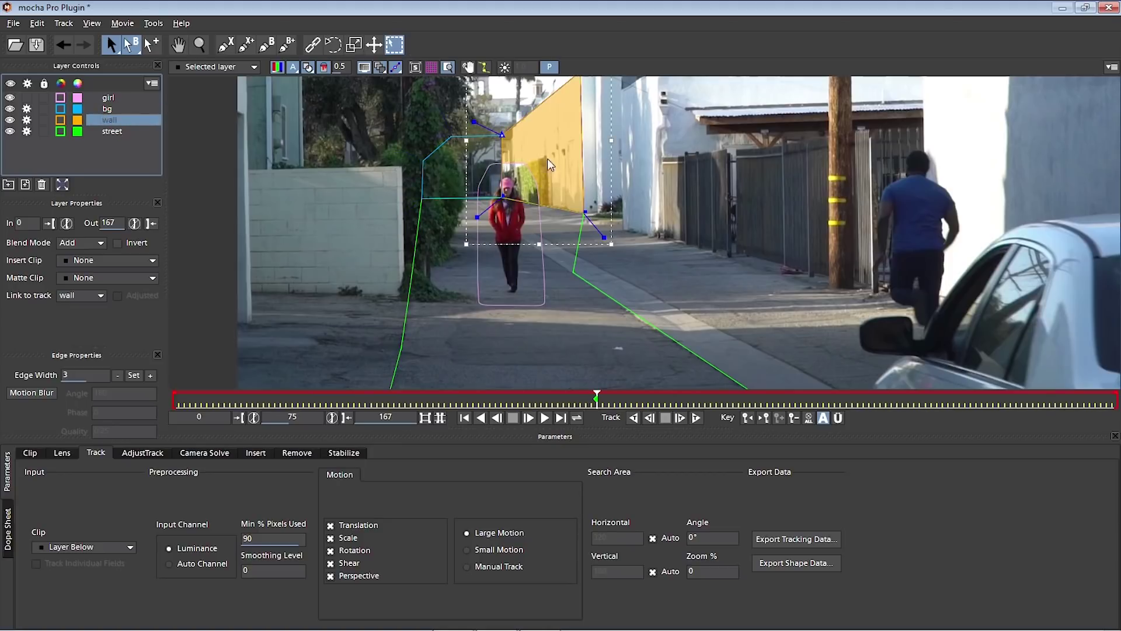
{"action": "left_click", "coordinate": [112, 131]}
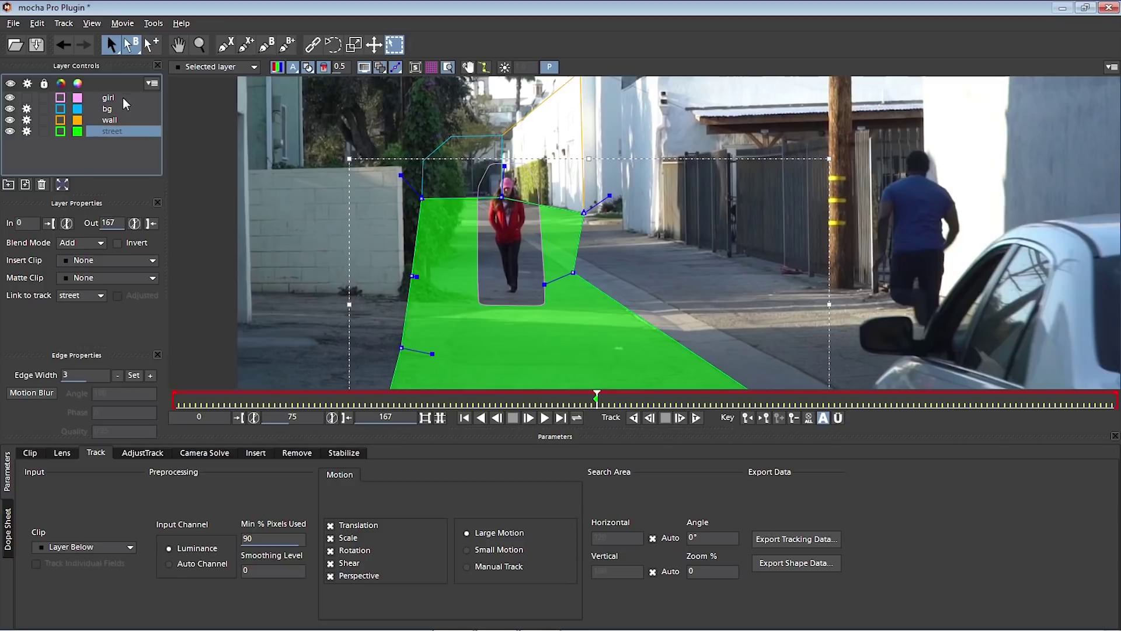
- Move the girl layer to the bottom of the stack and recheck the bg, wall and street mattes
{"action": "left_click_drag", "start_coordinate": [111, 97], "coordinate": [115, 139]}
{"action": "left_click", "coordinate": [111, 98]}
{"action": "left_click", "coordinate": [114, 109]}
{"action": "left_click", "coordinate": [116, 119]}
{"action": "left_click", "coordinate": [112, 132]}
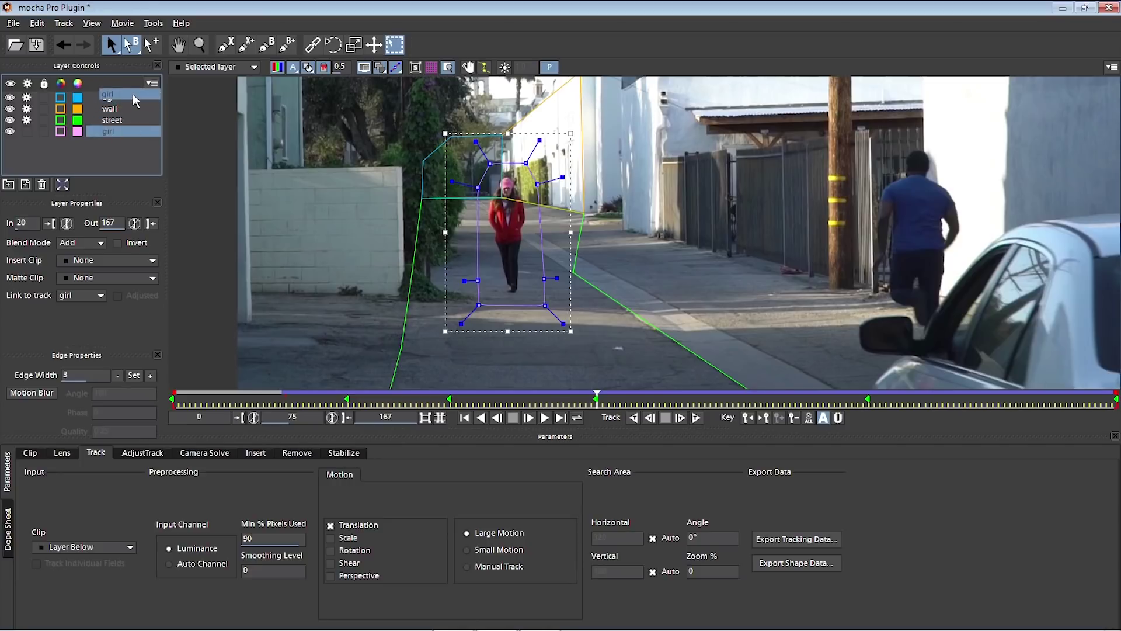
- Put girl on top, bg at the bottom and wall below street in Layer Controls
{"action": "left_click_drag", "start_coordinate": [132, 93], "coordinate": [132, 95]}
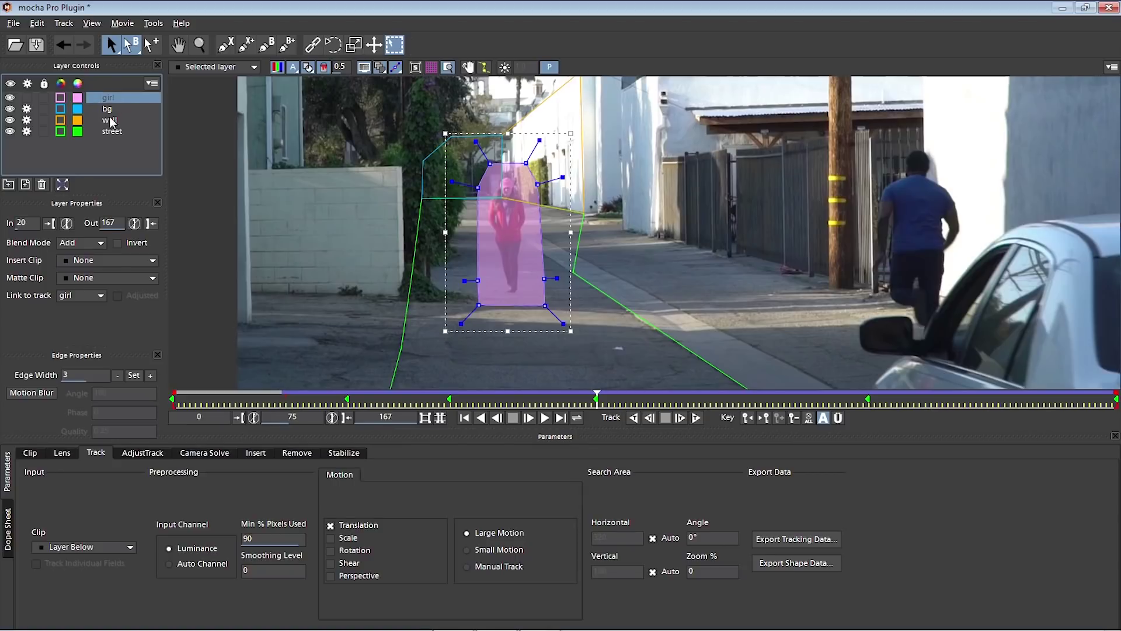
{"action": "left_click", "coordinate": [108, 109]}
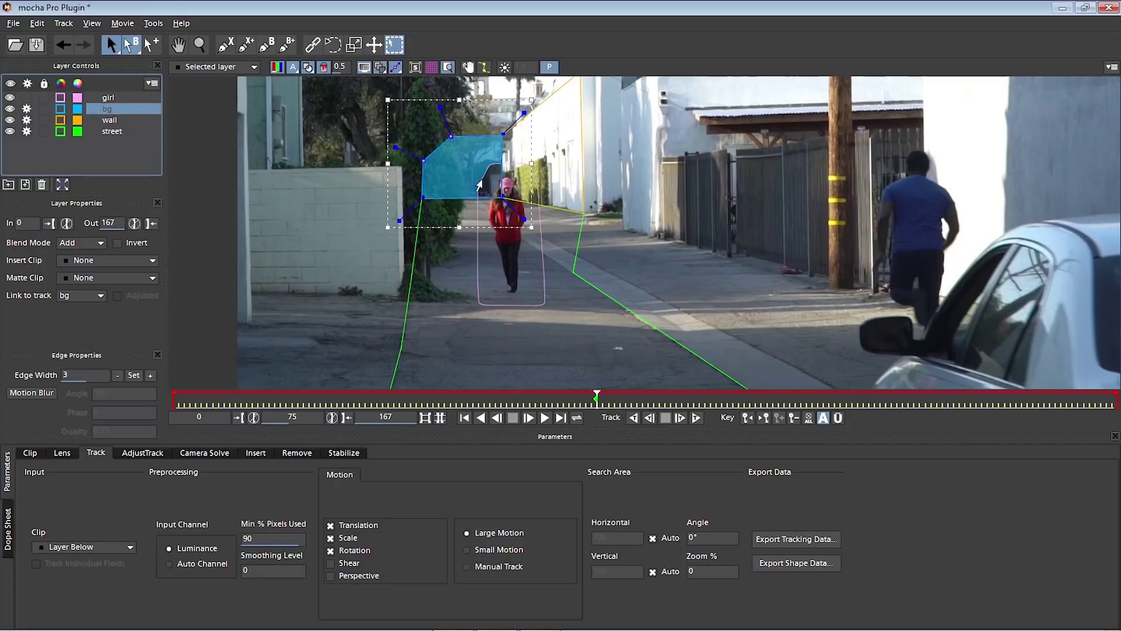
{"action": "left_click_drag", "start_coordinate": [110, 110], "coordinate": [121, 136]}
{"action": "left_click", "coordinate": [111, 108]}
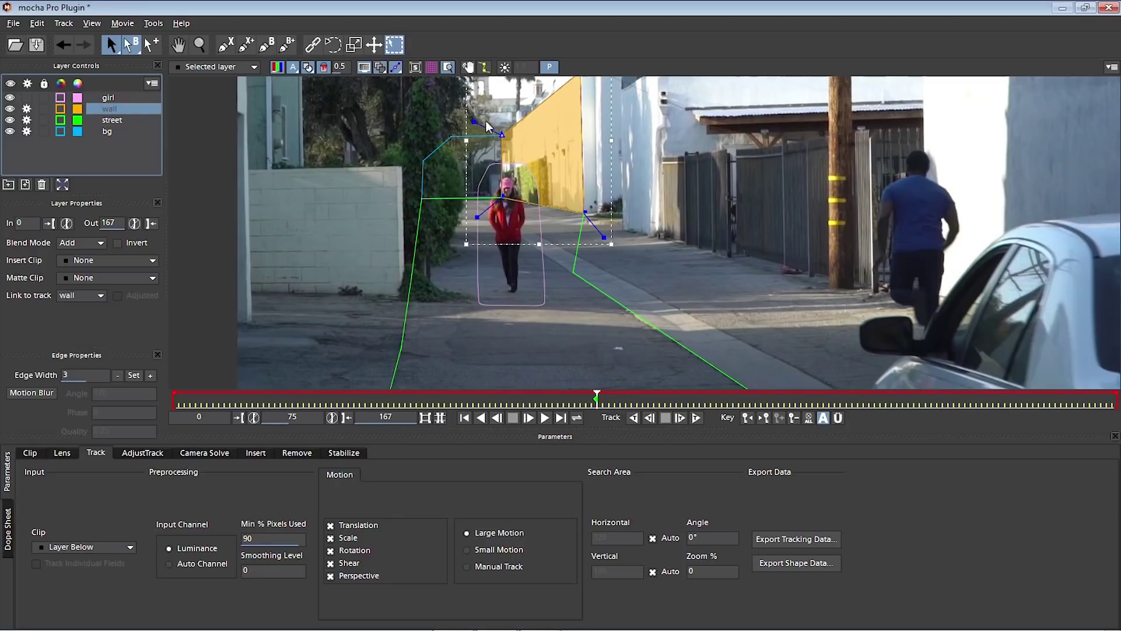
{"action": "left_click_drag", "start_coordinate": [115, 114], "coordinate": [118, 101]}
{"action": "left_click", "coordinate": [115, 110]}
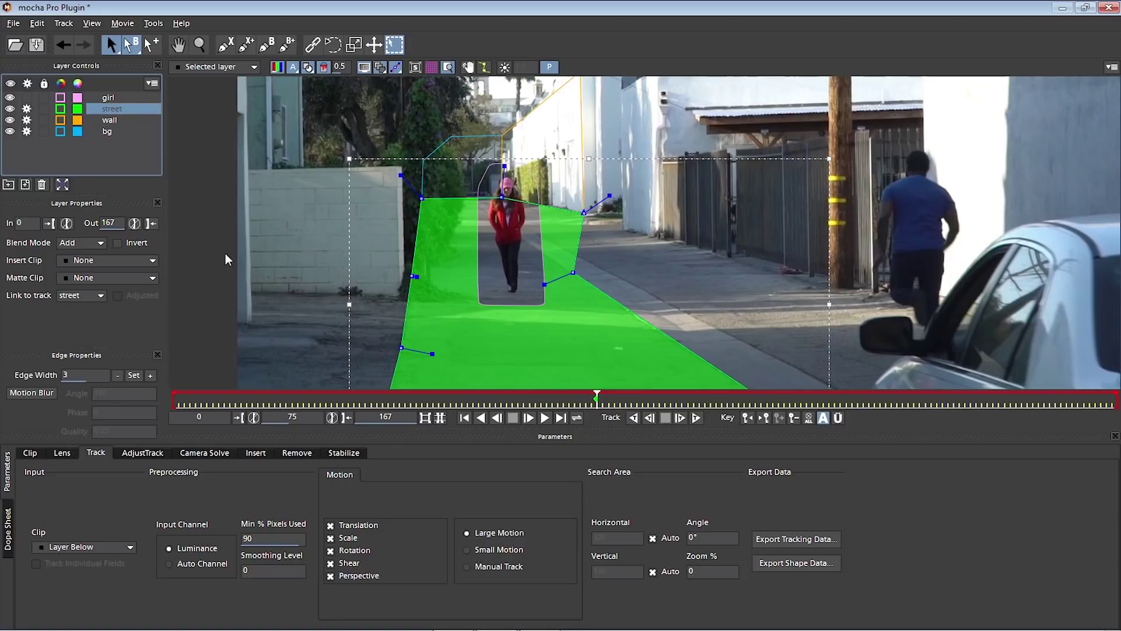
- Track the street layer forwards through the clip, then backwards to the start
{"action": "left_click", "coordinate": [111, 130]}
{"action": "left_click", "coordinate": [111, 108]}
{"action": "left_click", "coordinate": [696, 418]}
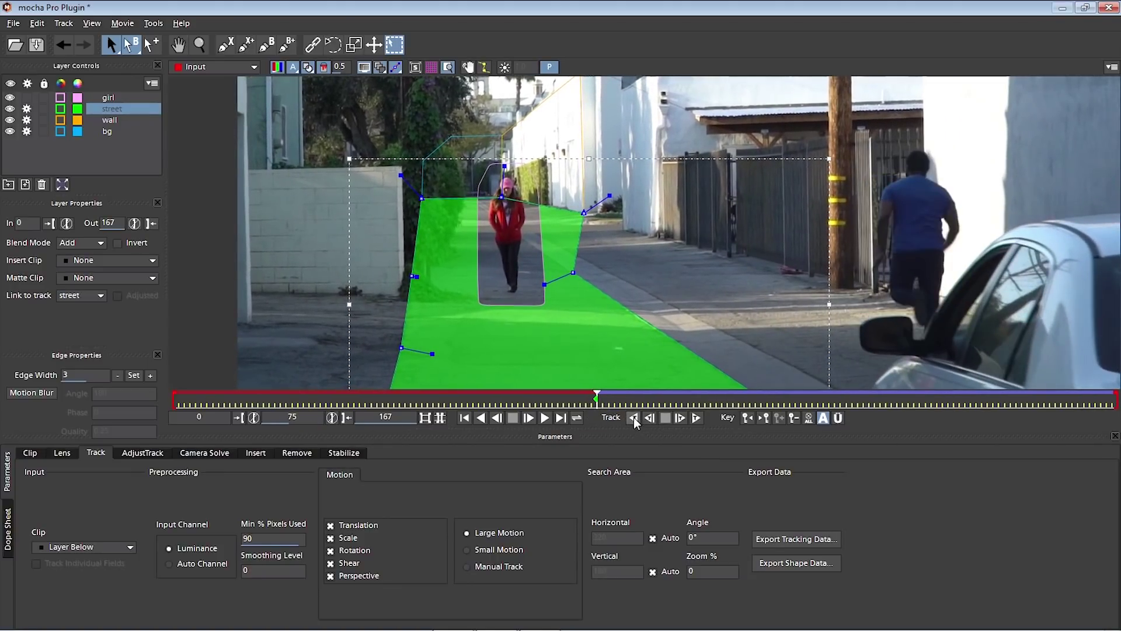
{"action": "left_click", "coordinate": [633, 417]}
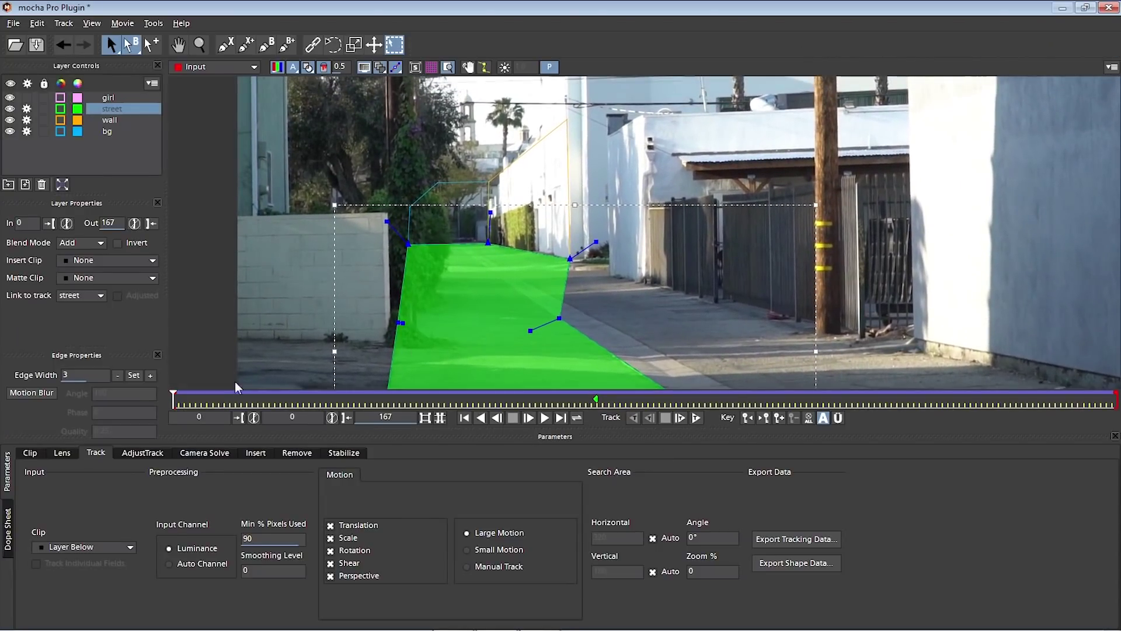
- Scrub to frames 19, 28 and 33, zooming in to inspect the street track
{"action": "left_click_drag", "start_coordinate": [174, 398], "coordinate": [331, 401]}
{"action": "key", "text": "z"}
{"action": "left_click_drag", "start_coordinate": [401, 263], "coordinate": [395, 209]}
{"action": "key", "text": "s"}
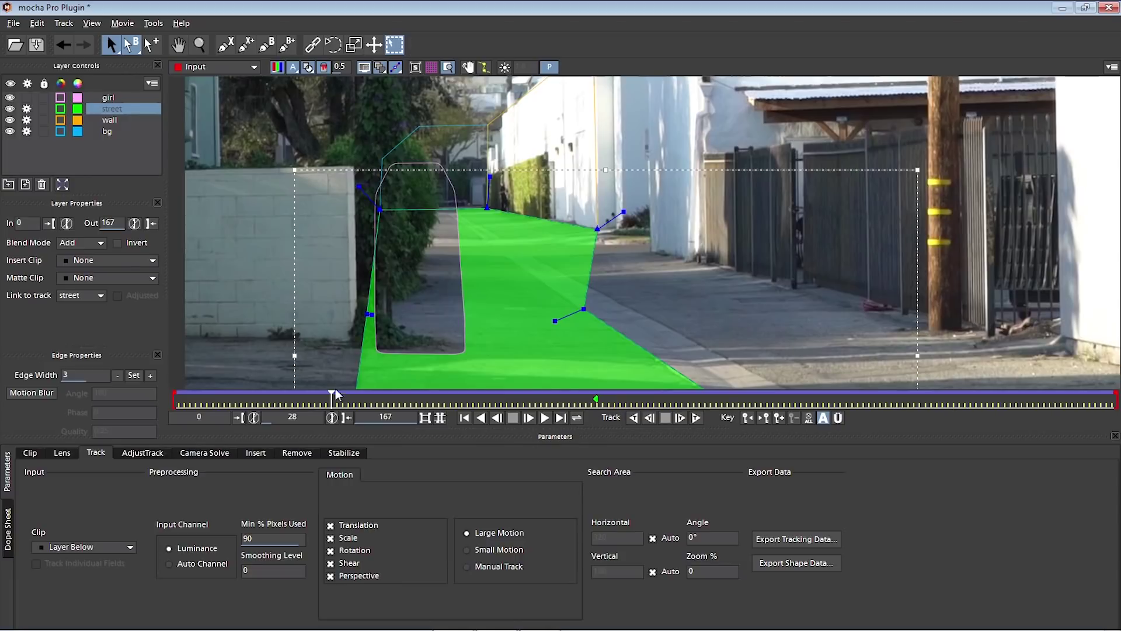
{"action": "left_click_drag", "start_coordinate": [337, 398], "coordinate": [359, 399]}
- Disable tracking on the street and bg layers, then check the girl layer's shape further along the clip
{"action": "left_click", "coordinate": [26, 109]}
{"action": "left_click", "coordinate": [26, 132]}
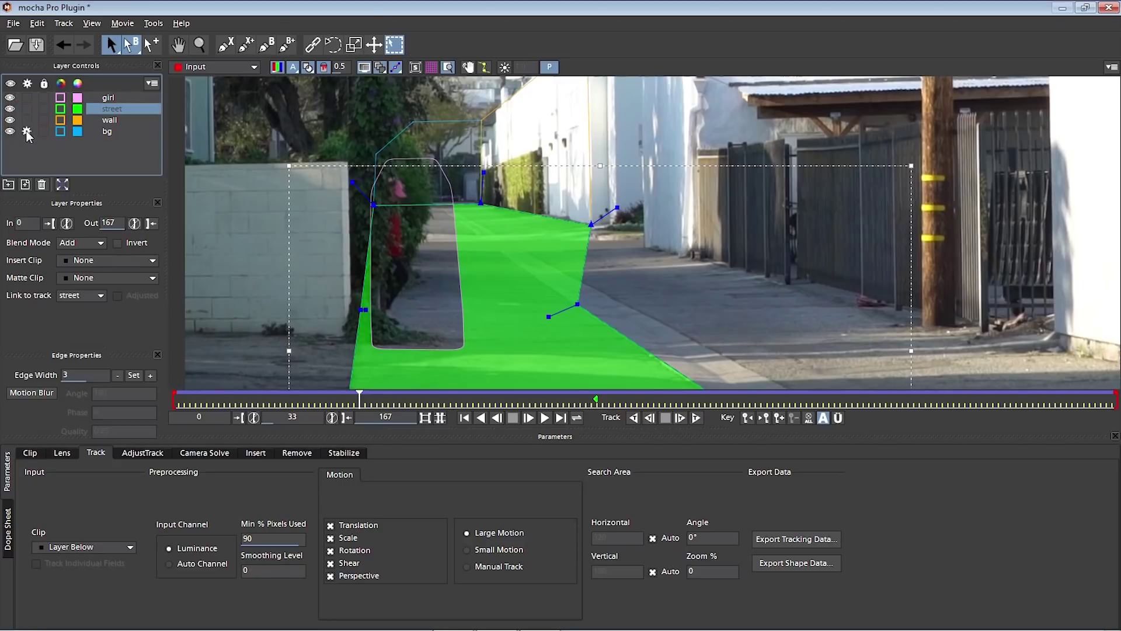
{"action": "left_click", "coordinate": [109, 98]}
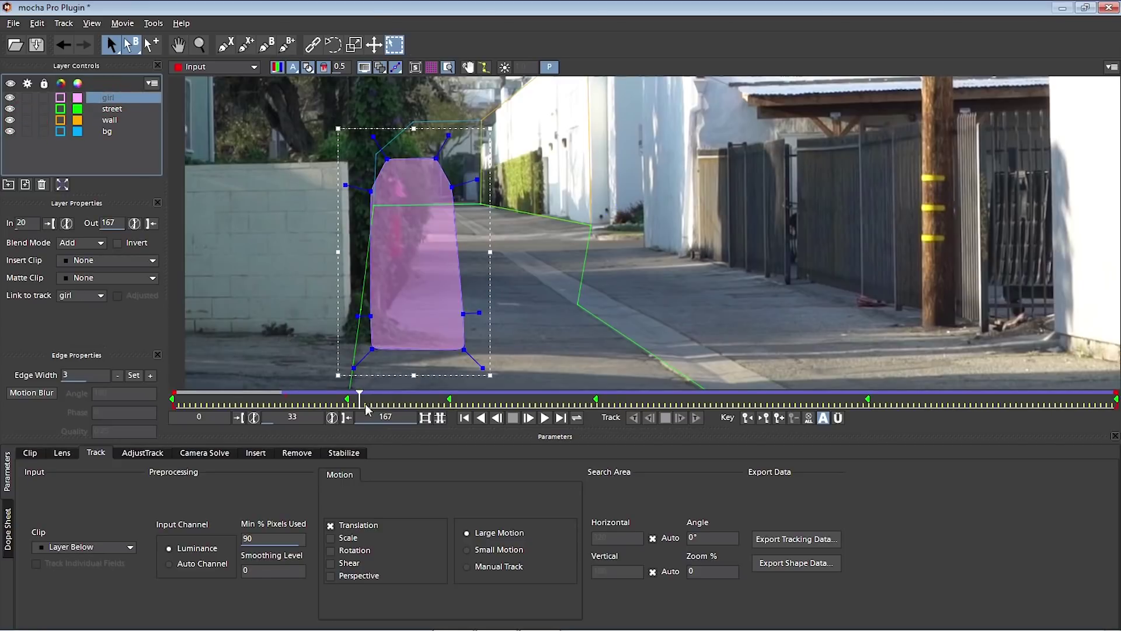
{"action": "left_click_drag", "start_coordinate": [359, 400], "coordinate": [599, 399]}
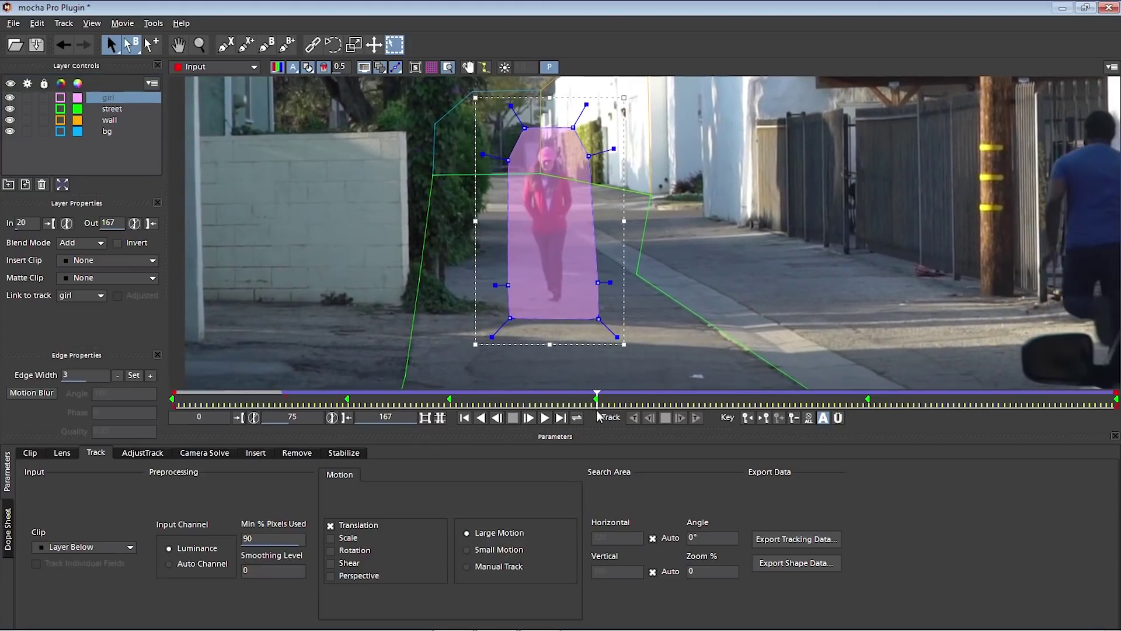
{"action": "left_click", "coordinate": [364, 68]}
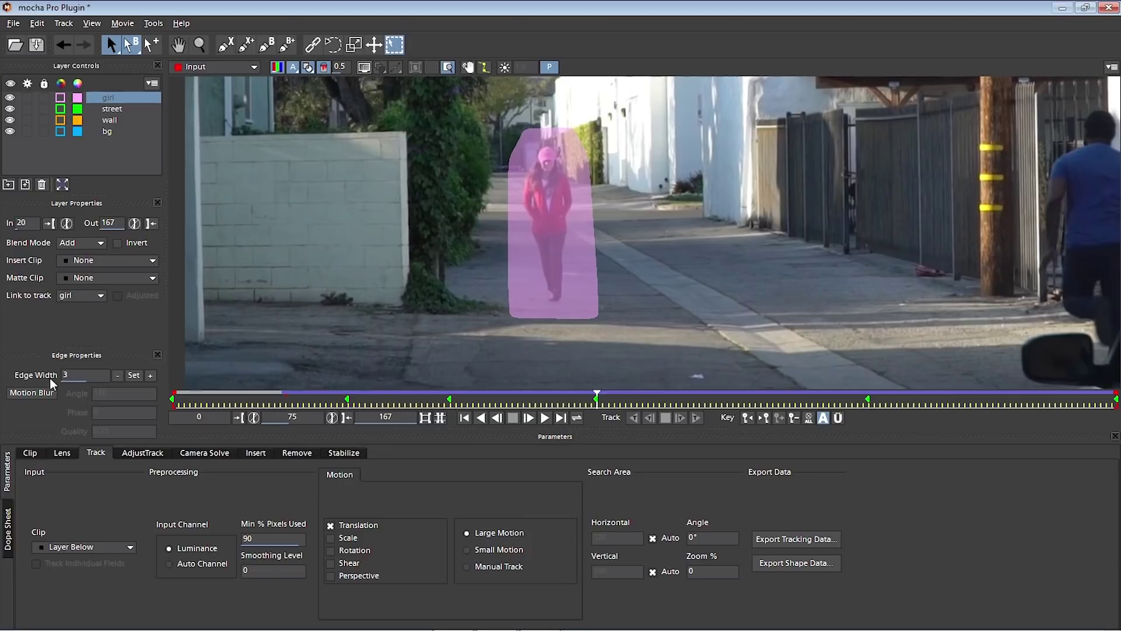
{"action": "left_click", "coordinate": [368, 68]}
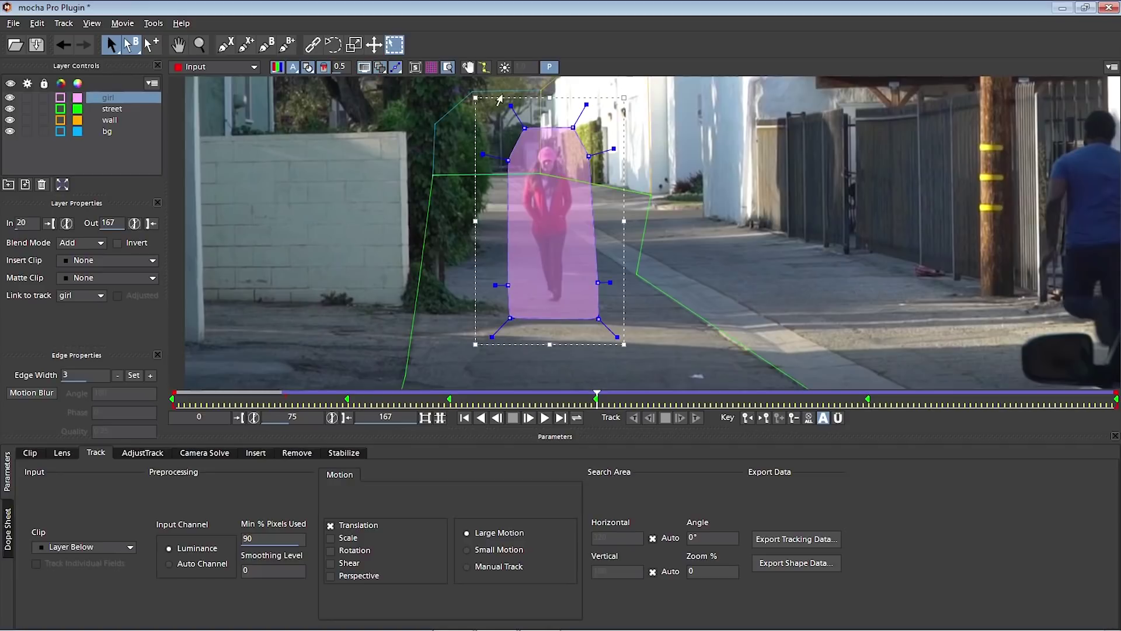
{"action": "right_click", "coordinate": [574, 130]}
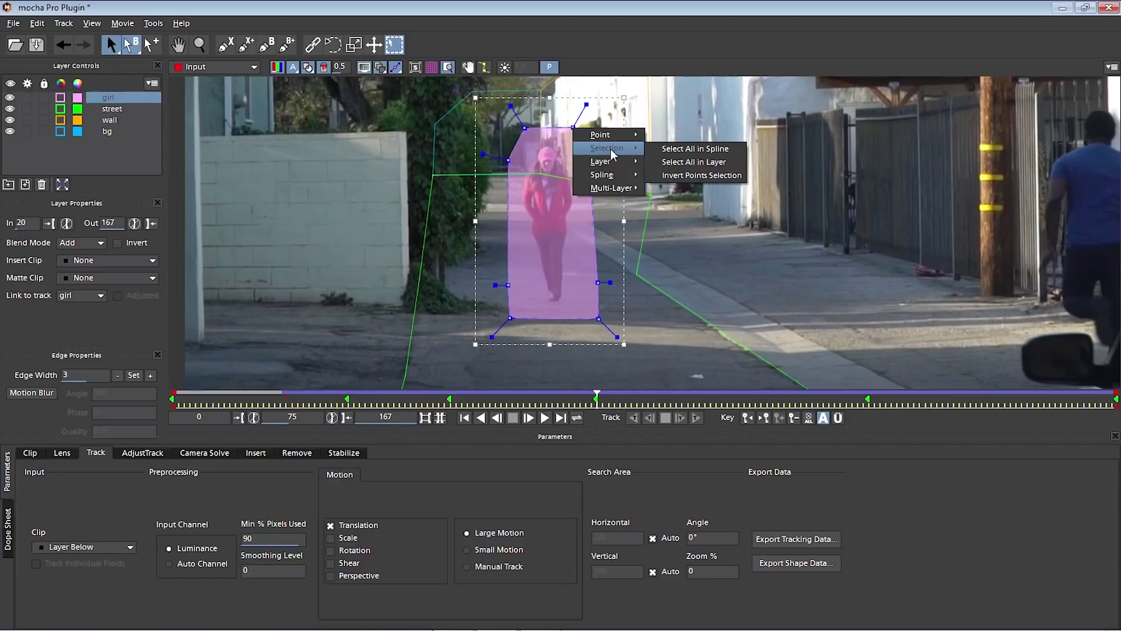
{"action": "left_click", "coordinate": [662, 147]}
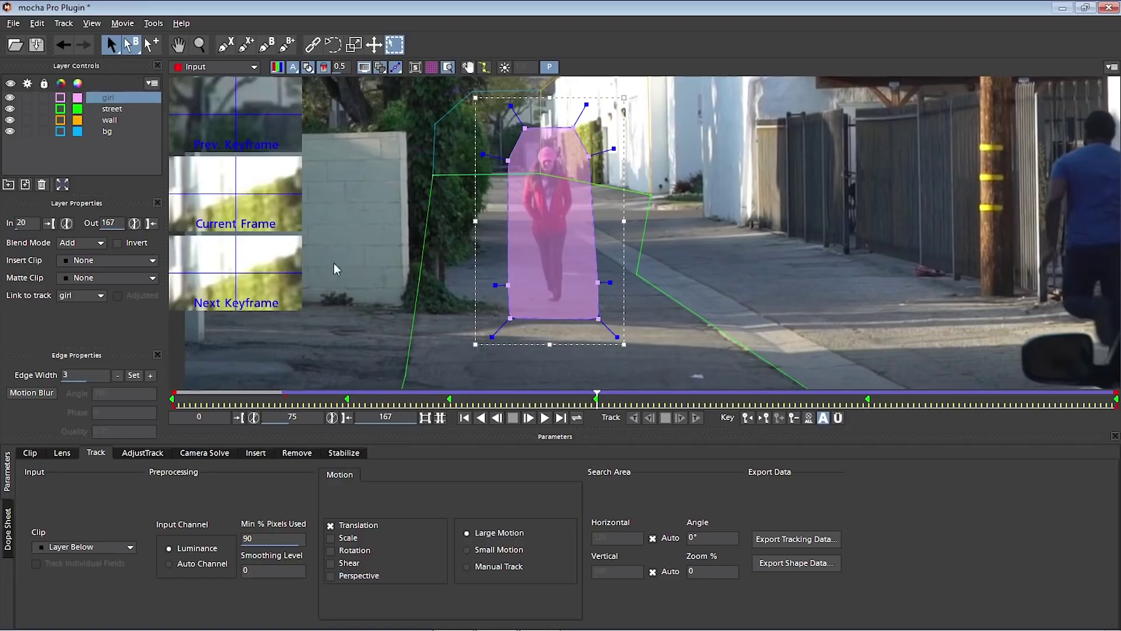
{"action": "left_click", "coordinate": [150, 377]}
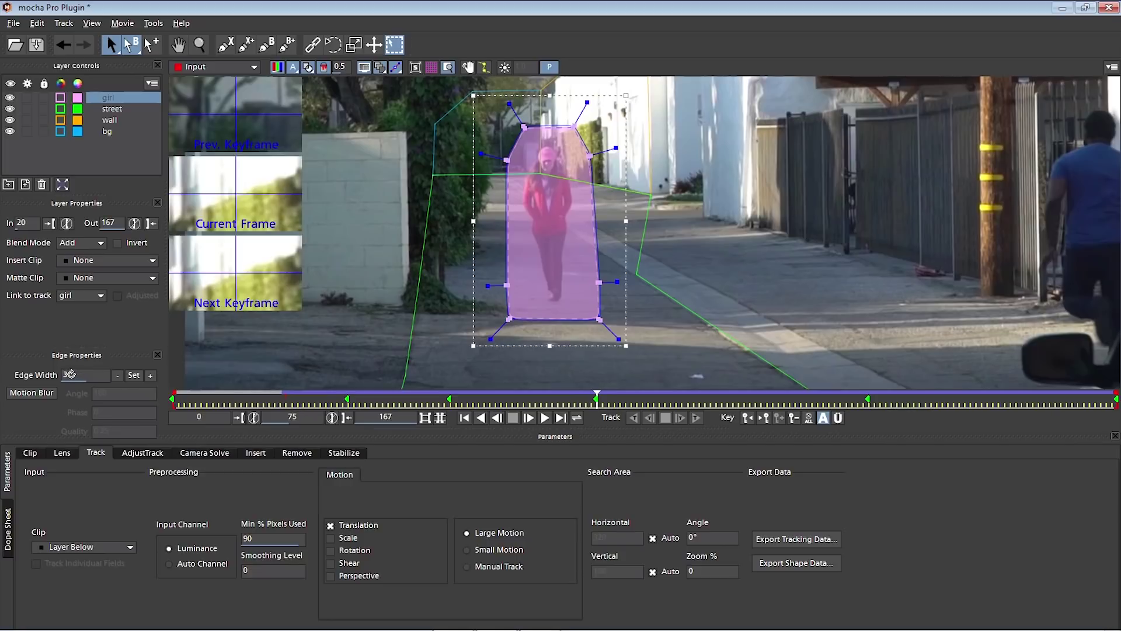
{"action": "left_click", "coordinate": [151, 377]}
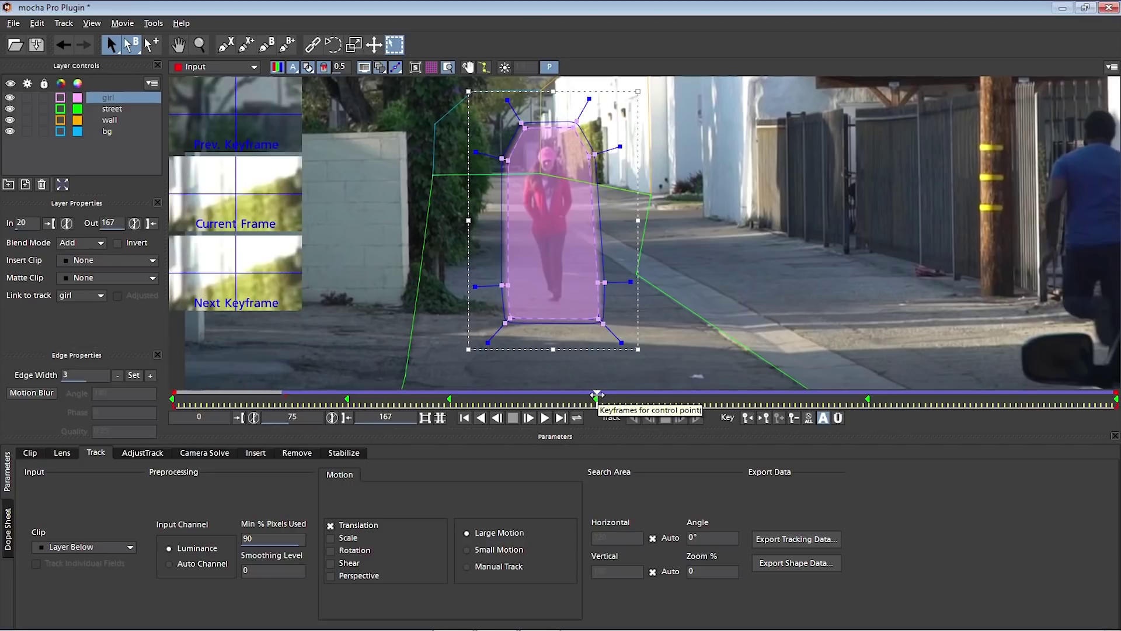
{"action": "mouse_move", "coordinate": [597, 396]}
{"action": "left_mouse_down"}
{"action": "mouse_move", "coordinate": [262, 400]}
{"action": "mouse_move", "coordinate": [599, 401]}
{"action": "left_mouse_up"}
{"action": "left_click", "coordinate": [119, 375]}
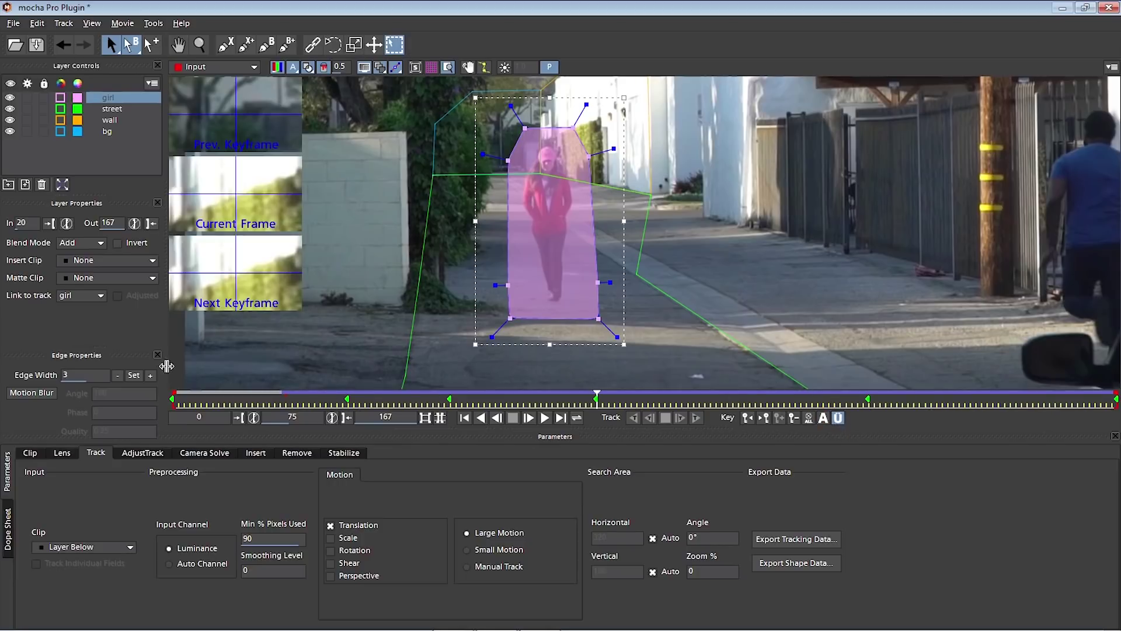
{"action": "left_click", "coordinate": [150, 376]}
{"action": "left_click", "coordinate": [151, 376]}
{"action": "left_click", "coordinate": [152, 377]}
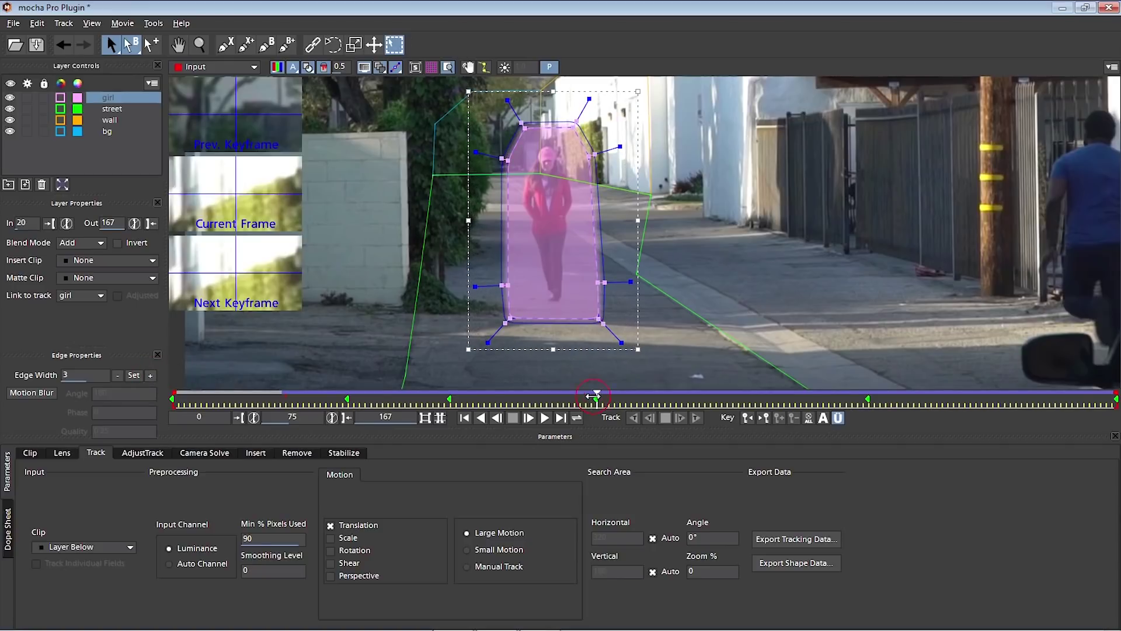
{"action": "mouse_move", "coordinate": [592, 395]}
{"action": "left_mouse_down"}
{"action": "mouse_move", "coordinate": [456, 397]}
{"action": "mouse_move", "coordinate": [1004, 385]}
{"action": "mouse_move", "coordinate": [885, 379]}
{"action": "mouse_move", "coordinate": [596, 413]}
{"action": "left_mouse_up"}
{"action": "left_click", "coordinate": [364, 67]}
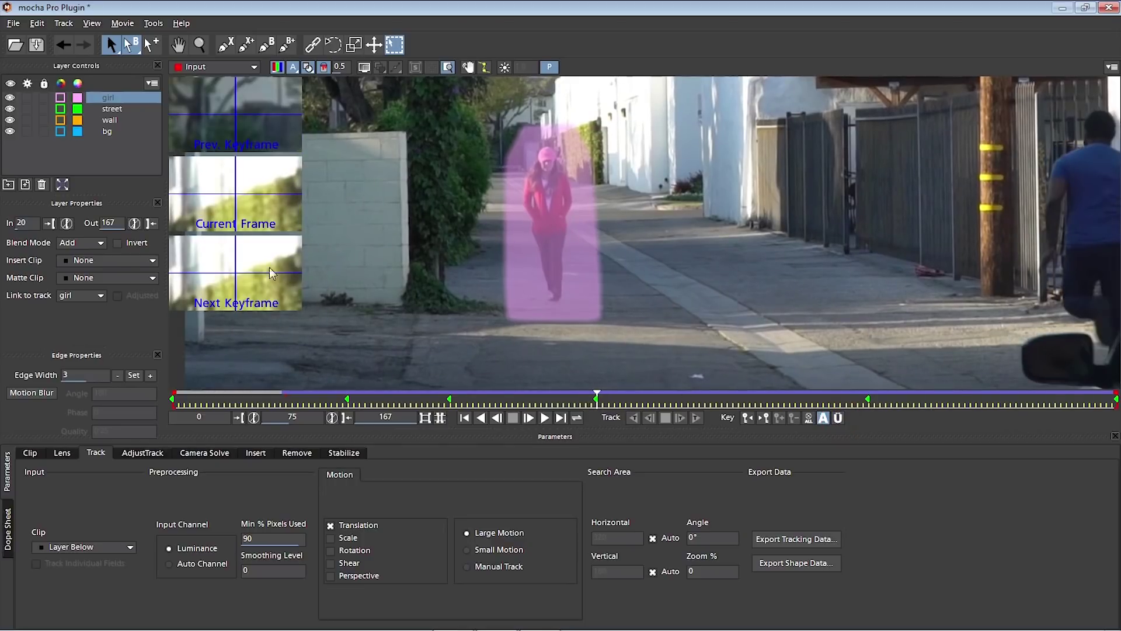
{"action": "left_click", "coordinate": [126, 97]}
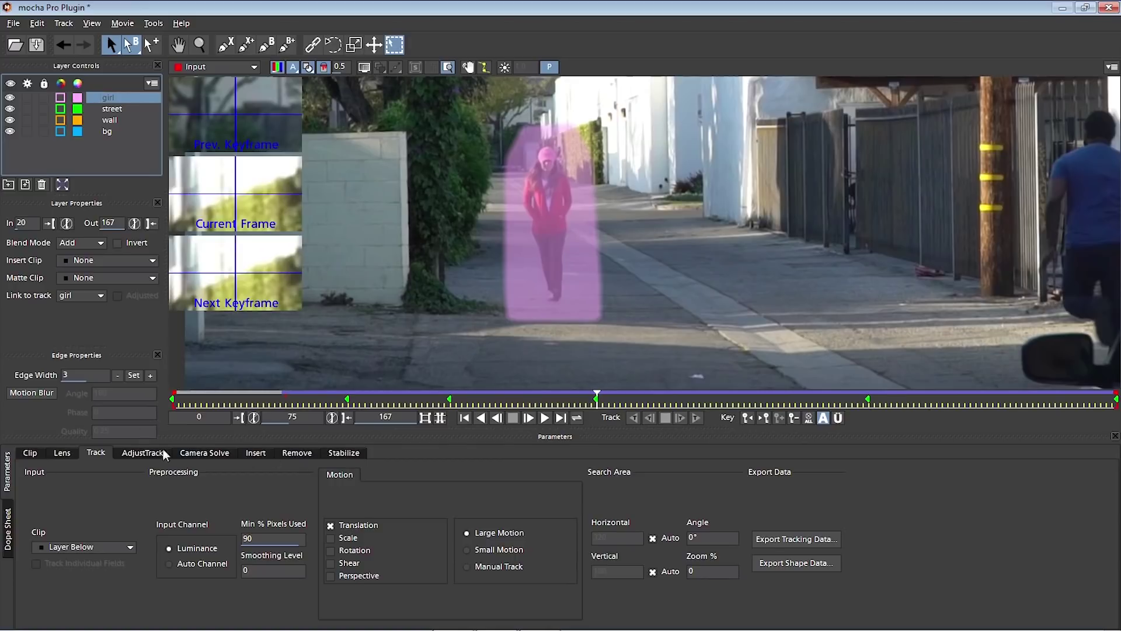
- In the Remove tab, compare Linear and Interpolate illumination models, leaving it on None
{"action": "left_click", "coordinate": [300, 453]}
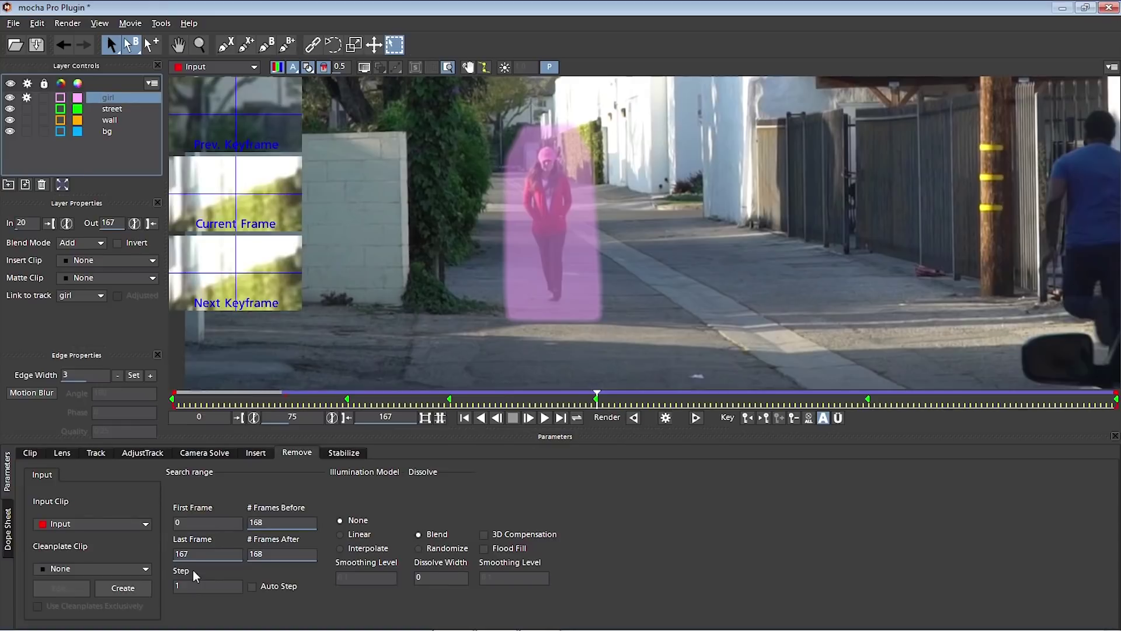
{"action": "left_click", "coordinate": [364, 520]}
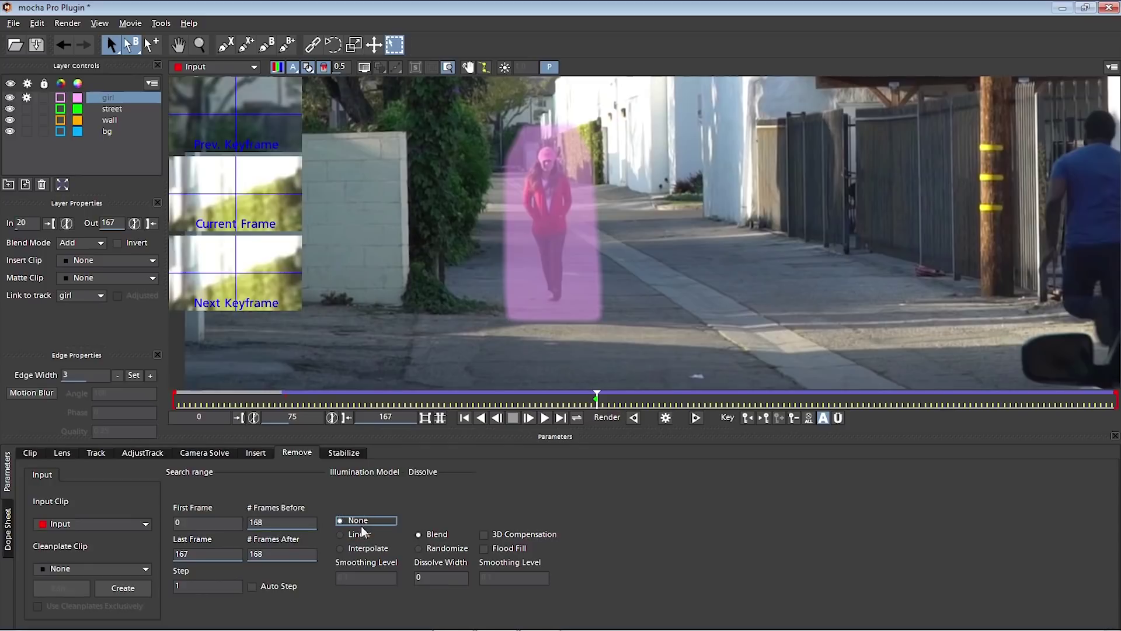
{"action": "left_click", "coordinate": [360, 534]}
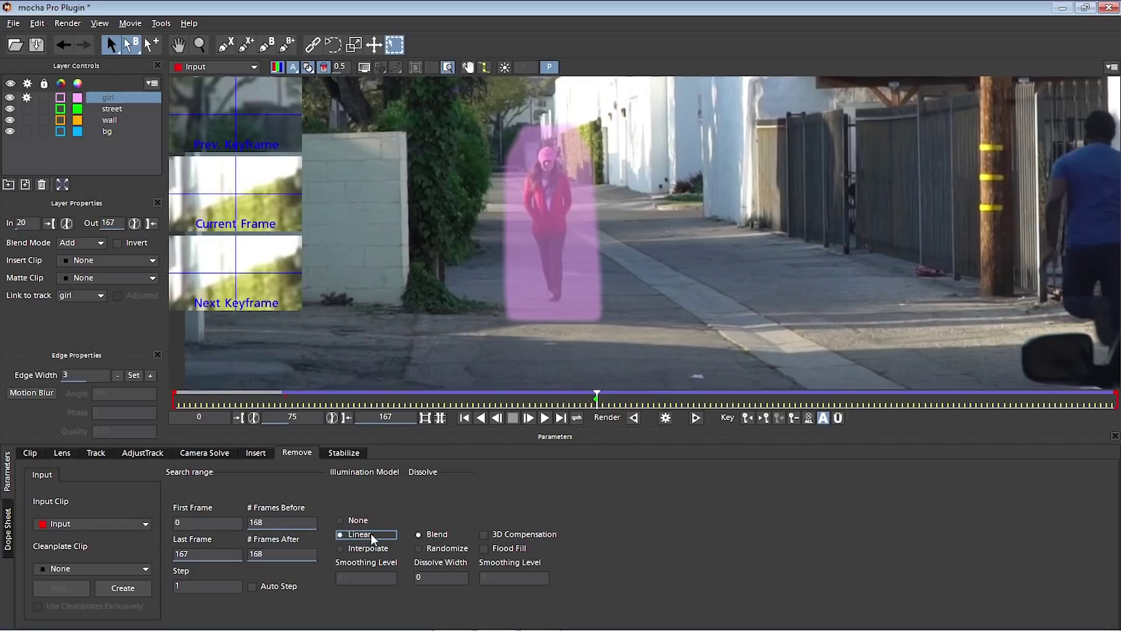
{"action": "left_click", "coordinate": [367, 550]}
{"action": "left_click", "coordinate": [361, 521]}
{"action": "left_click", "coordinate": [360, 534]}
{"action": "left_click", "coordinate": [368, 548]}
{"action": "left_click", "coordinate": [362, 534]}
{"action": "left_click", "coordinate": [368, 550]}
{"action": "left_click", "coordinate": [362, 534]}
{"action": "left_click", "coordinate": [368, 549]}
{"action": "left_click", "coordinate": [363, 534]}
{"action": "left_click", "coordinate": [362, 520]}
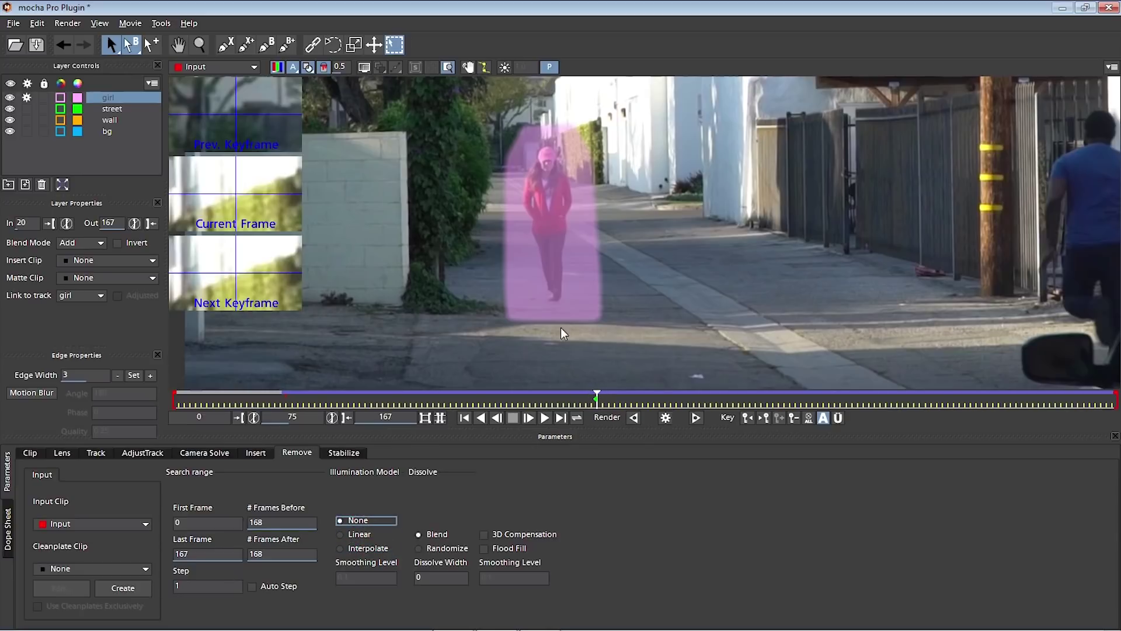
- Hide the shape overlays, render the removal on frame 75, and hide the matte to check it
{"action": "left_click", "coordinate": [364, 68]}
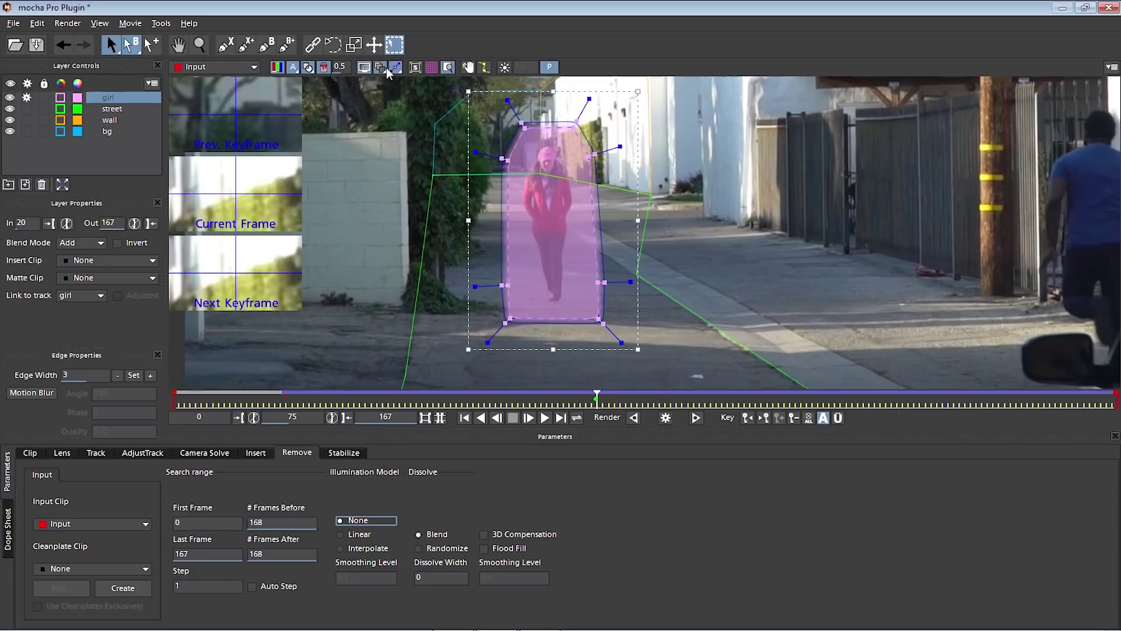
{"action": "left_click", "coordinate": [364, 67]}
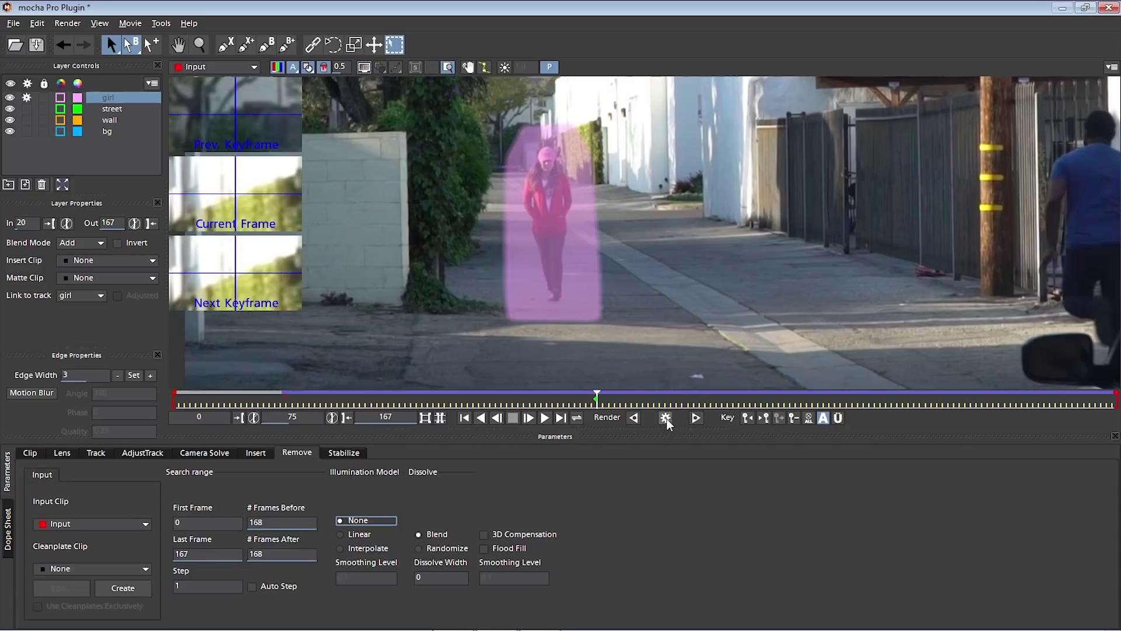
{"action": "left_click", "coordinate": [666, 418]}
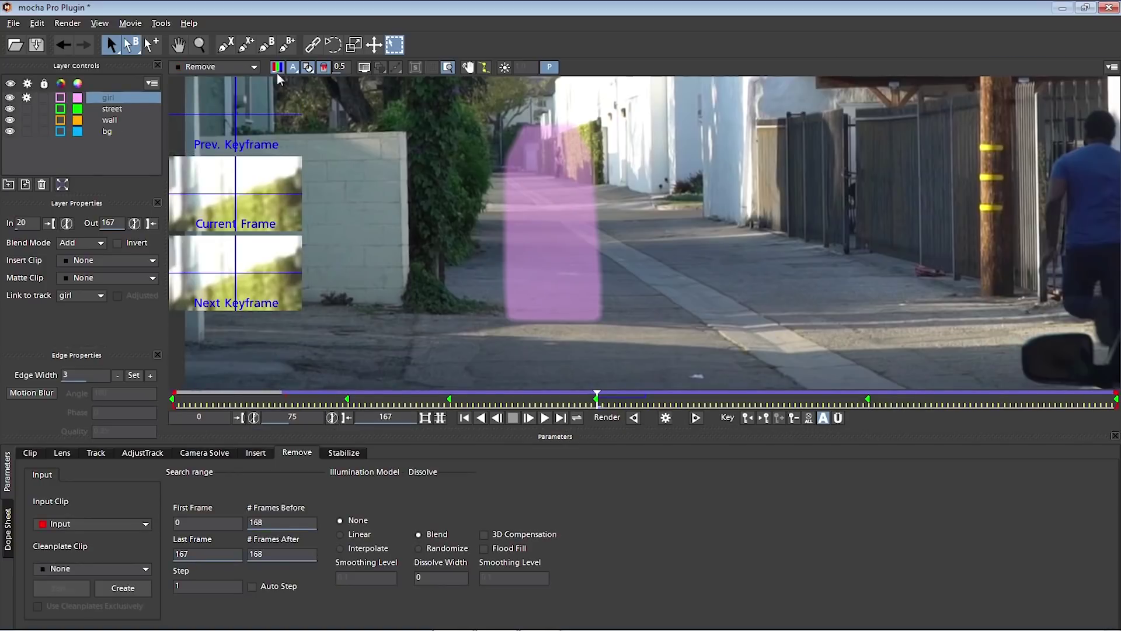
{"action": "left_click", "coordinate": [308, 67]}
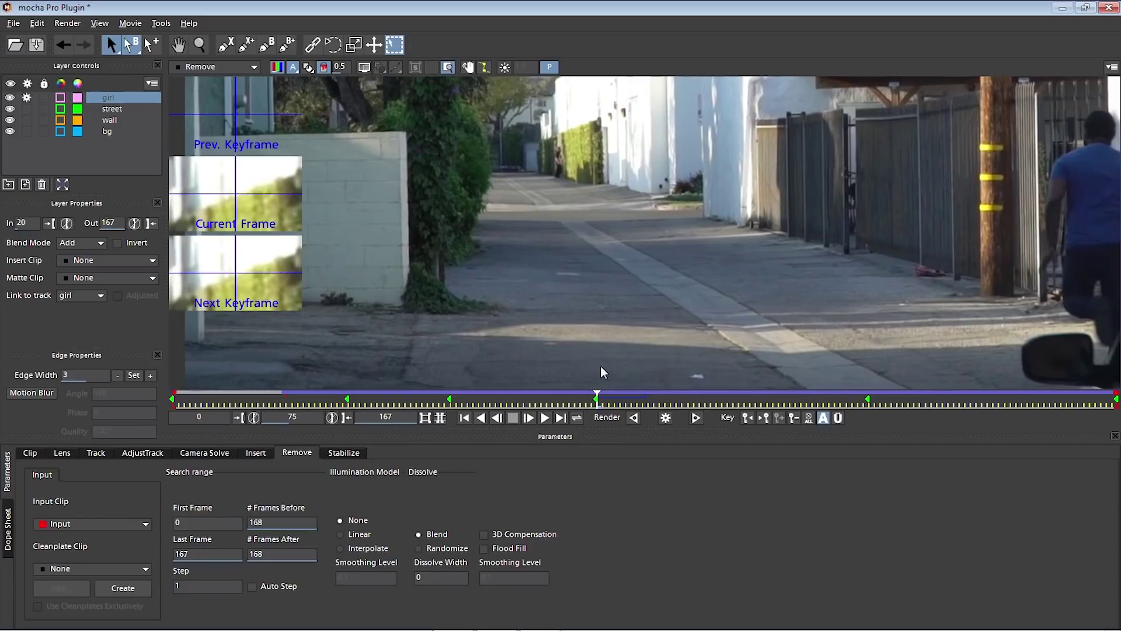
{"action": "left_click", "coordinate": [604, 408]}
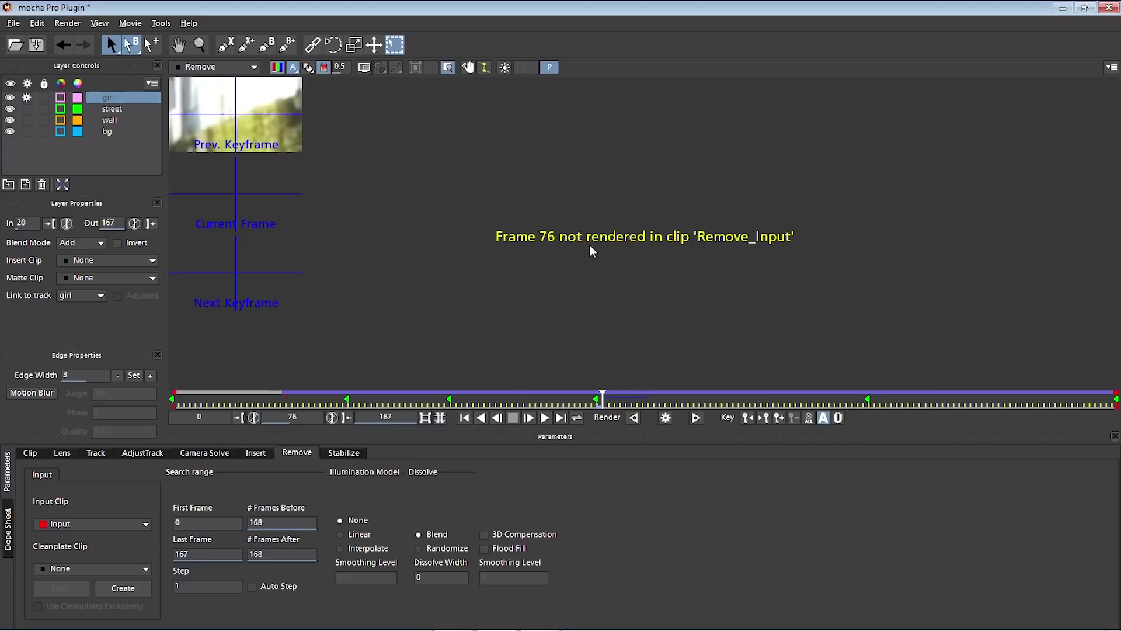
{"action": "key", "text": "Left"}
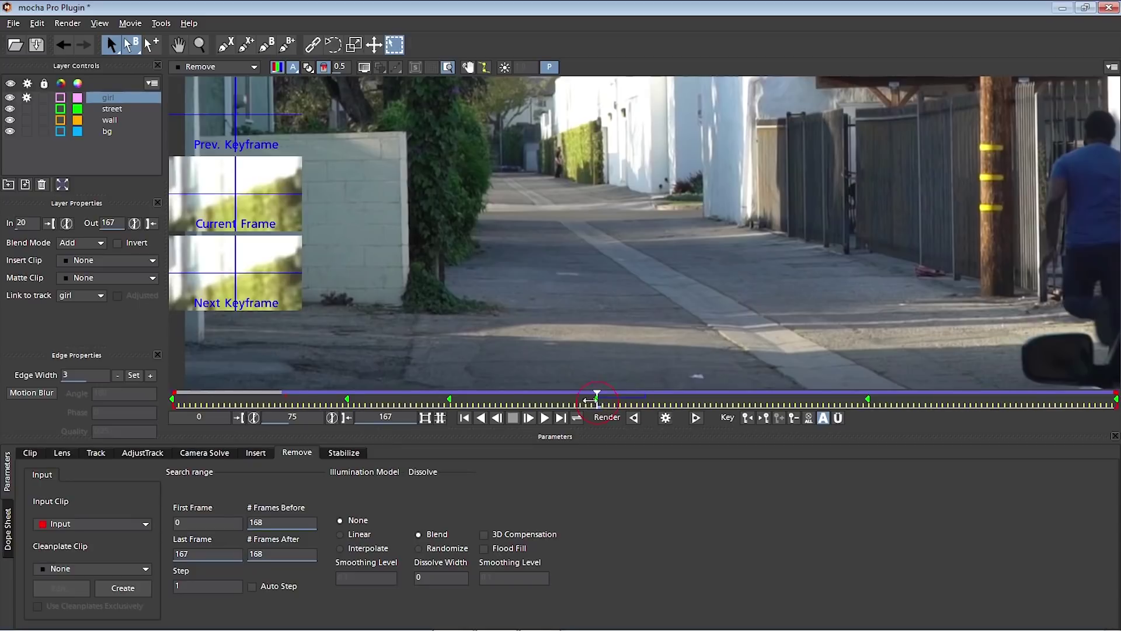
- Render the removal on frame 57, then return to frame 75
{"action": "left_click_drag", "start_coordinate": [585, 400], "coordinate": [496, 400]}
{"action": "left_click", "coordinate": [665, 418]}
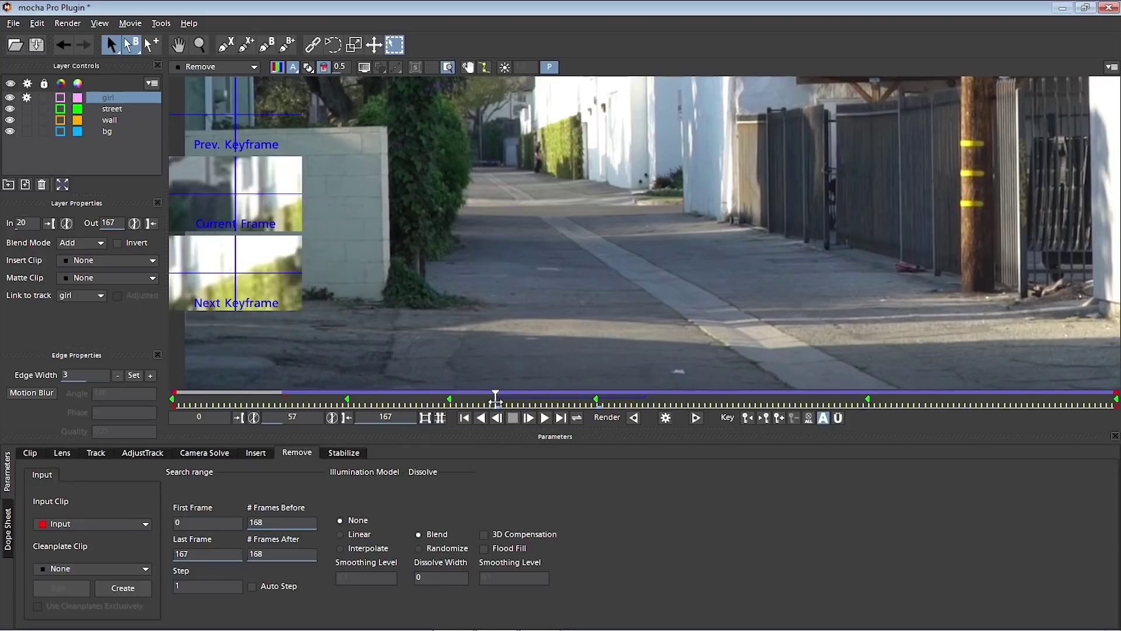
{"action": "left_click_drag", "start_coordinate": [495, 400], "coordinate": [596, 400]}
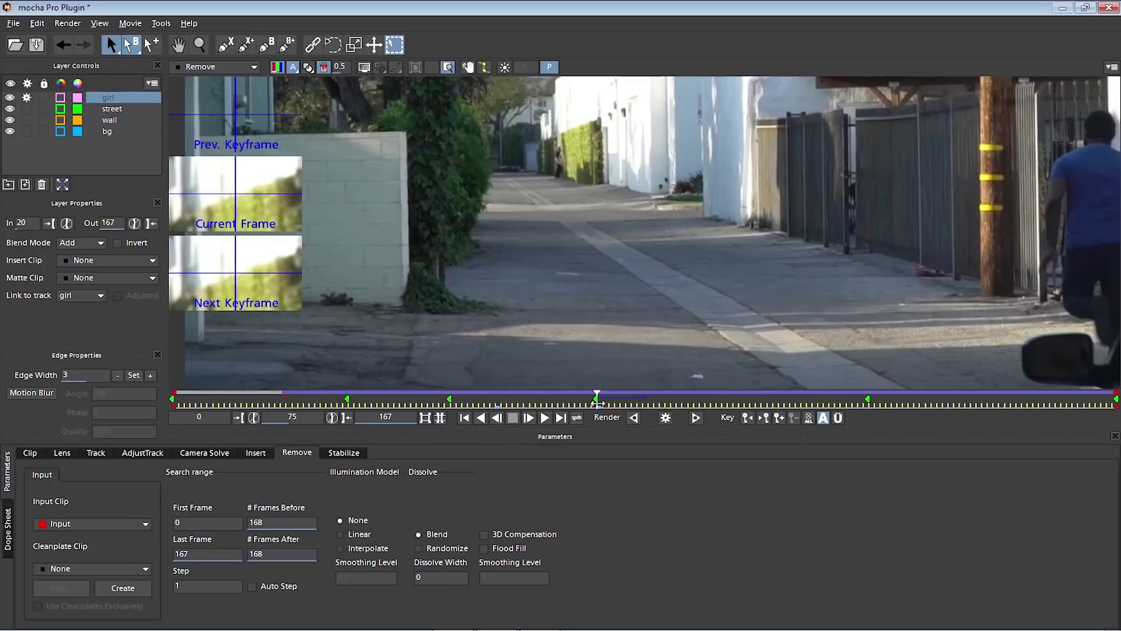
- Save the Mocha project from the File menu and close the Mocha window
{"action": "left_click", "coordinate": [13, 24]}
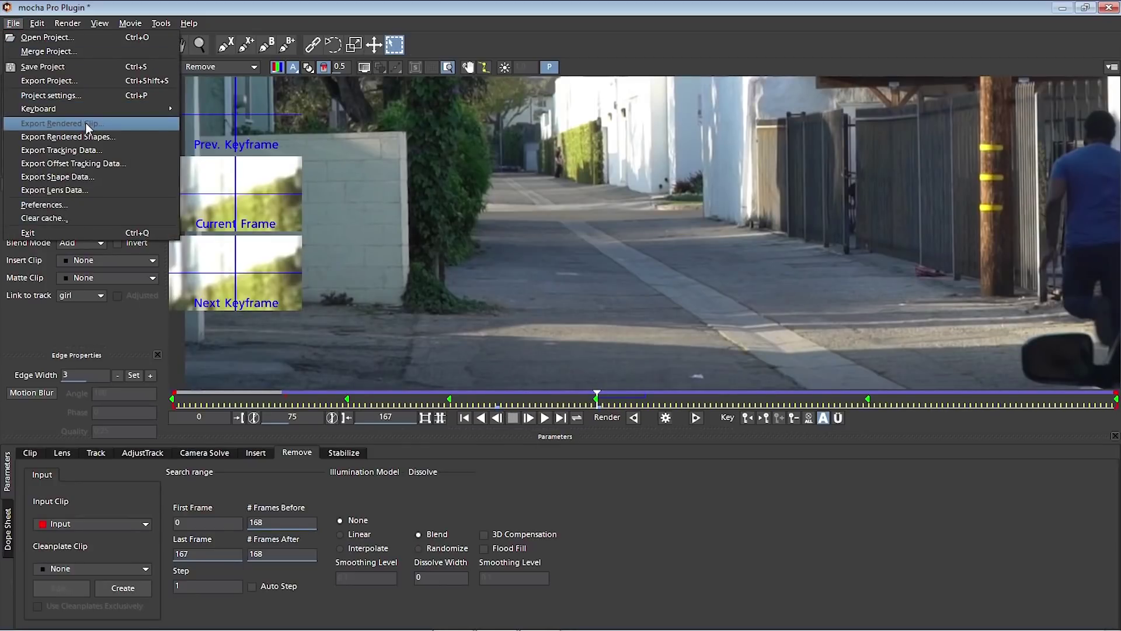
{"action": "left_click", "coordinate": [133, 7]}
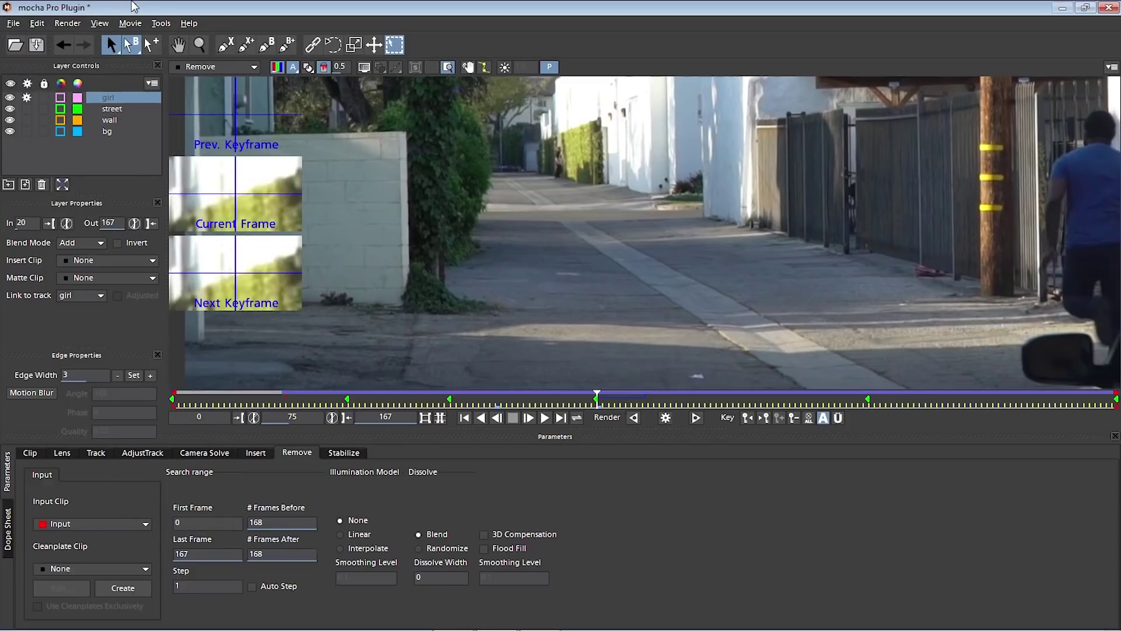
{"action": "left_click", "coordinate": [16, 25]}
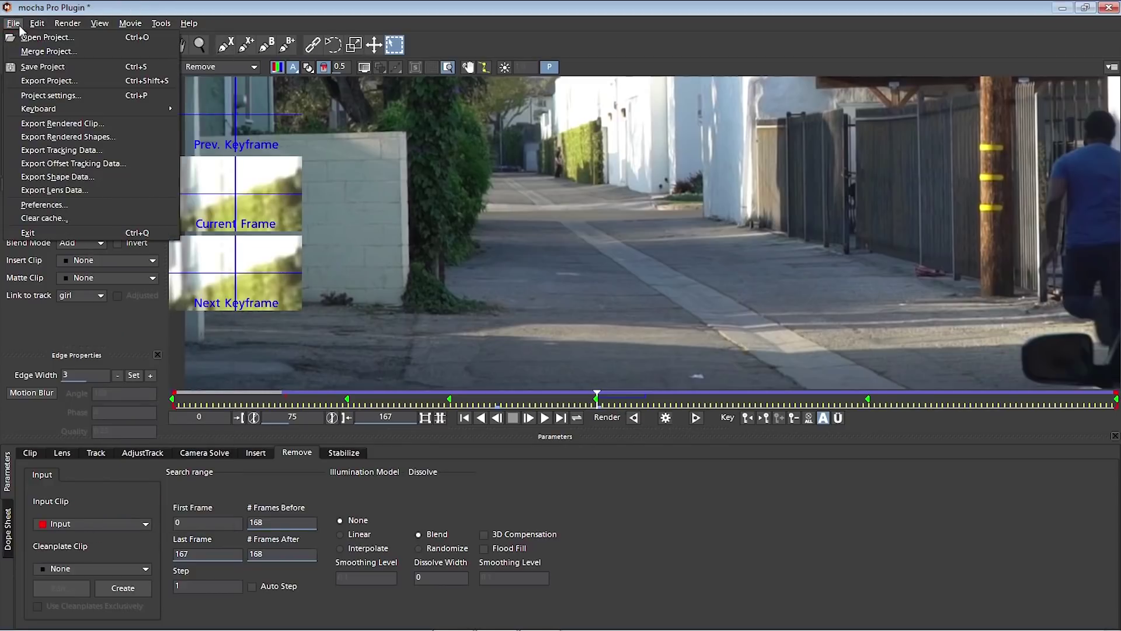
{"action": "left_click", "coordinate": [44, 69]}
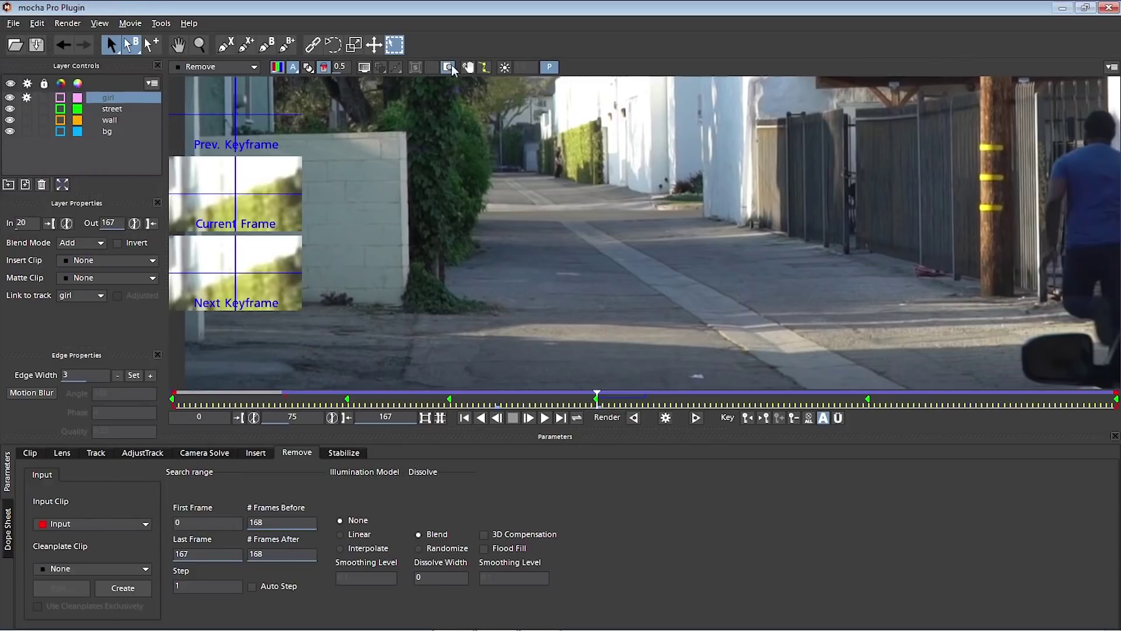
{"action": "left_click", "coordinate": [1108, 9]}
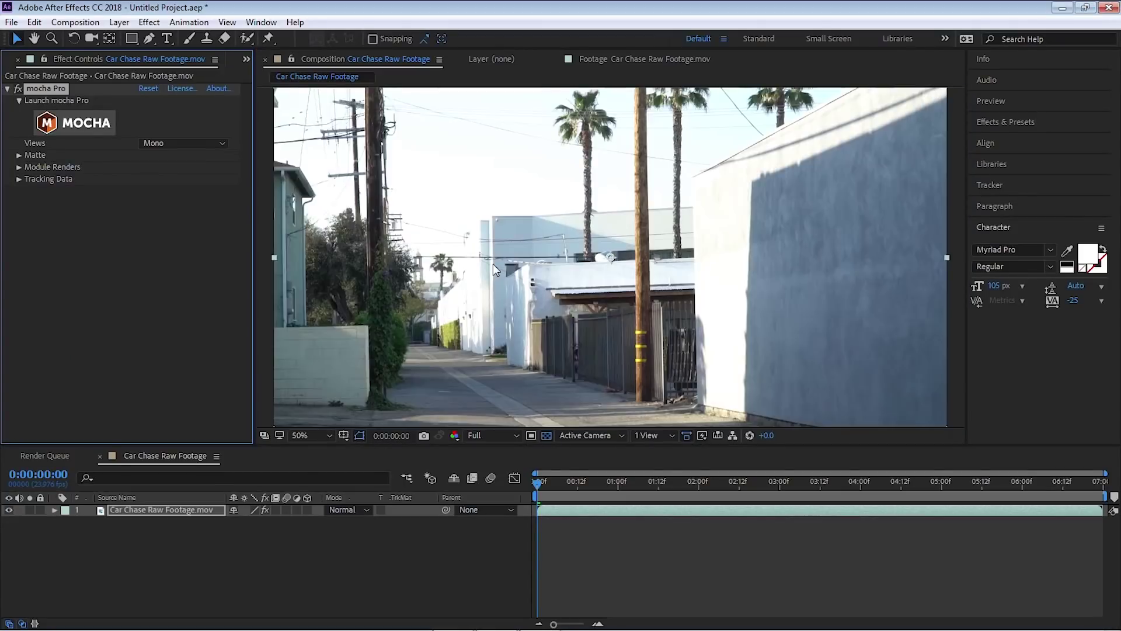
- At 0:00:01:17, enable Module Renders with the Remove module and preview the cleaned footage
{"action": "left_click_drag", "start_coordinate": [596, 483], "coordinate": [675, 485]}
{"action": "left_click", "coordinate": [20, 167]}
{"action": "left_click", "coordinate": [143, 179]}
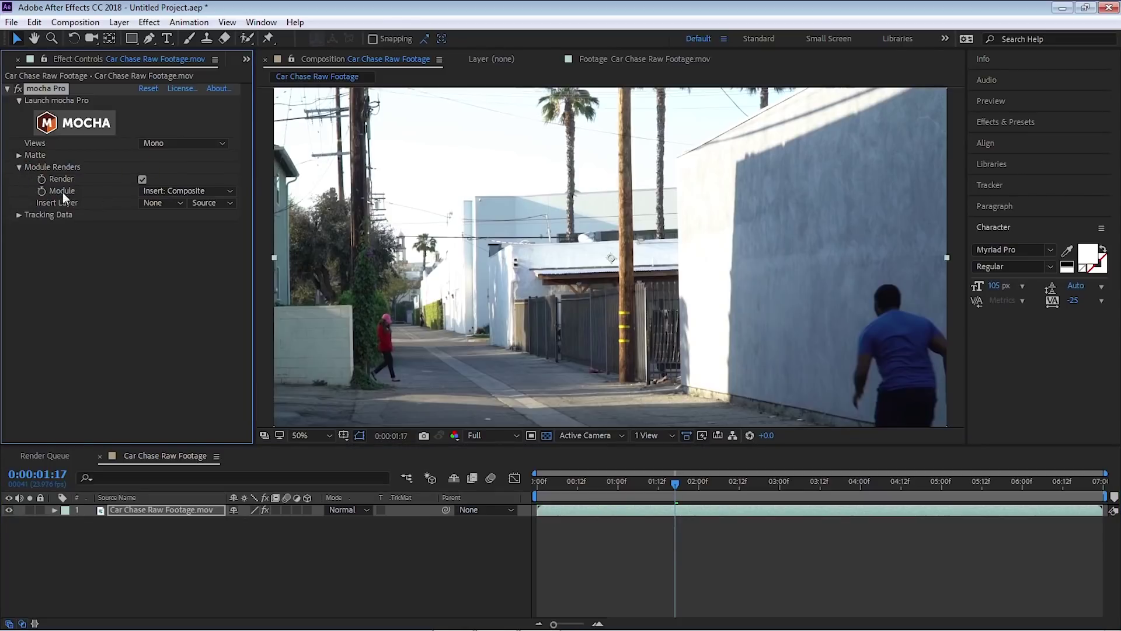
{"action": "left_click", "coordinate": [173, 191]}
{"action": "left_click", "coordinate": [177, 237]}
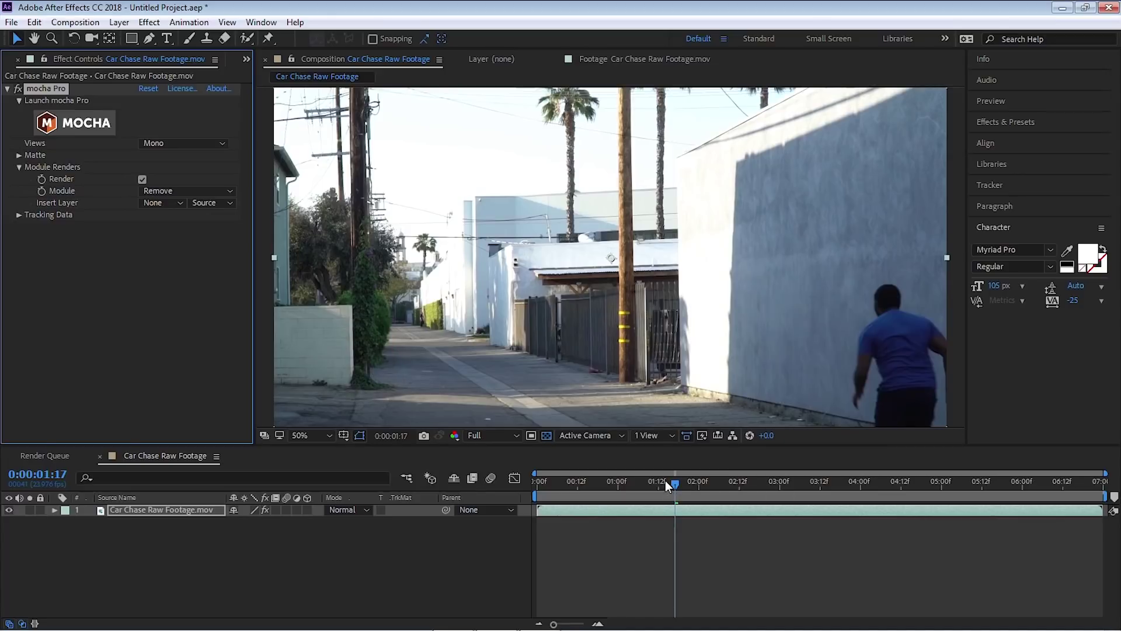
{"action": "key", "text": "space"}
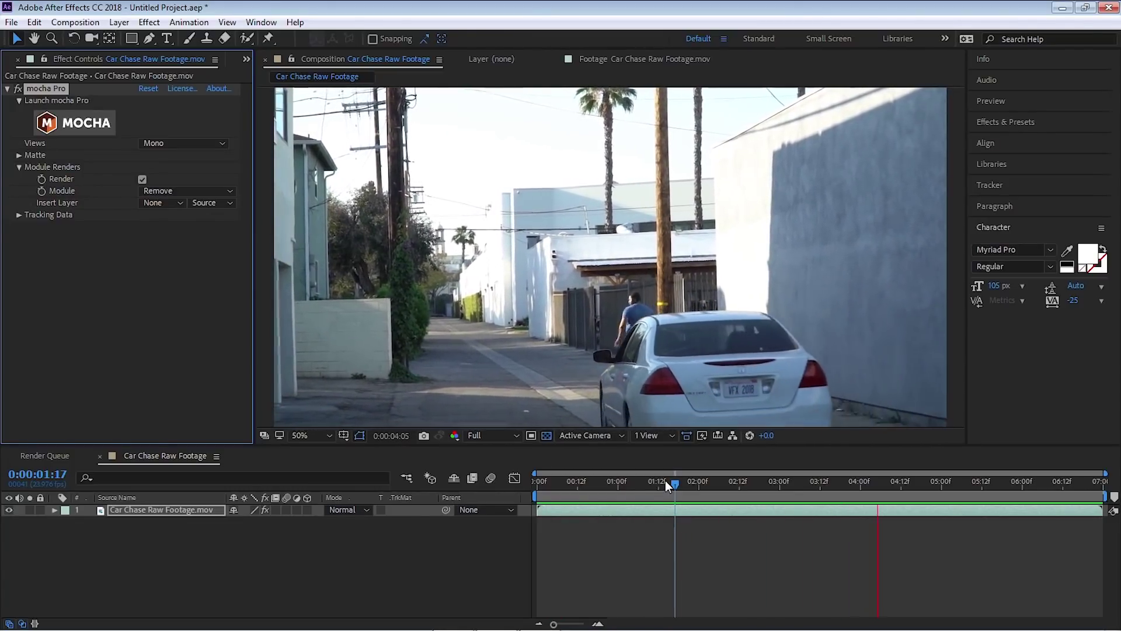
- Maximize the Car Chase Raw Footage viewer at Fit up to 100% and replay the girl-free alley shot
{"action": "key", "text": "space"}
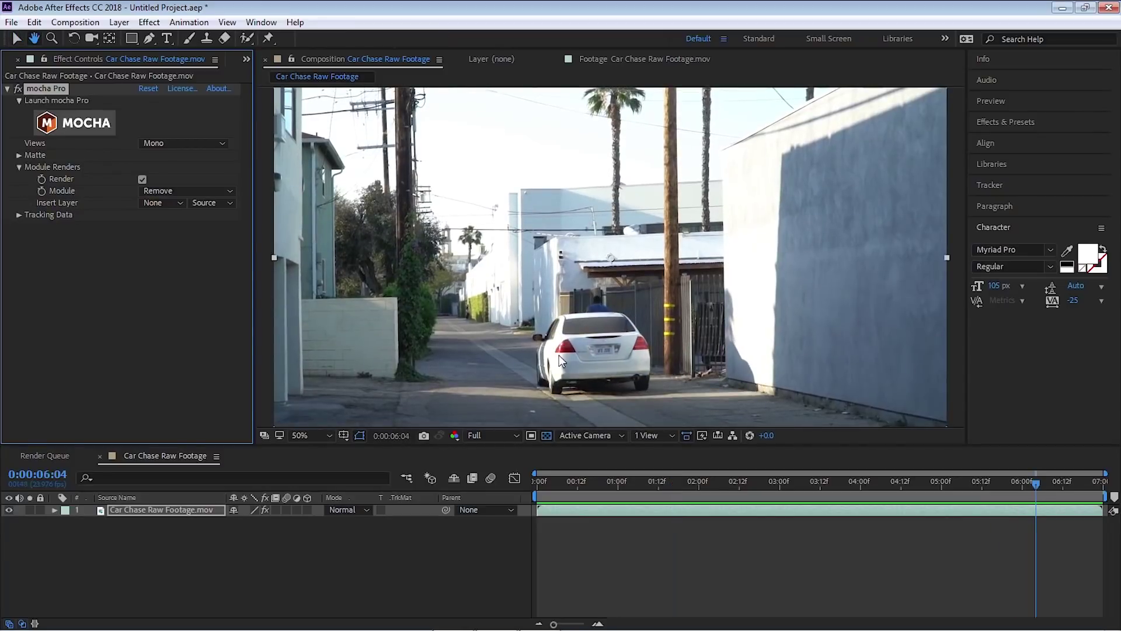
{"action": "key", "text": "grave"}
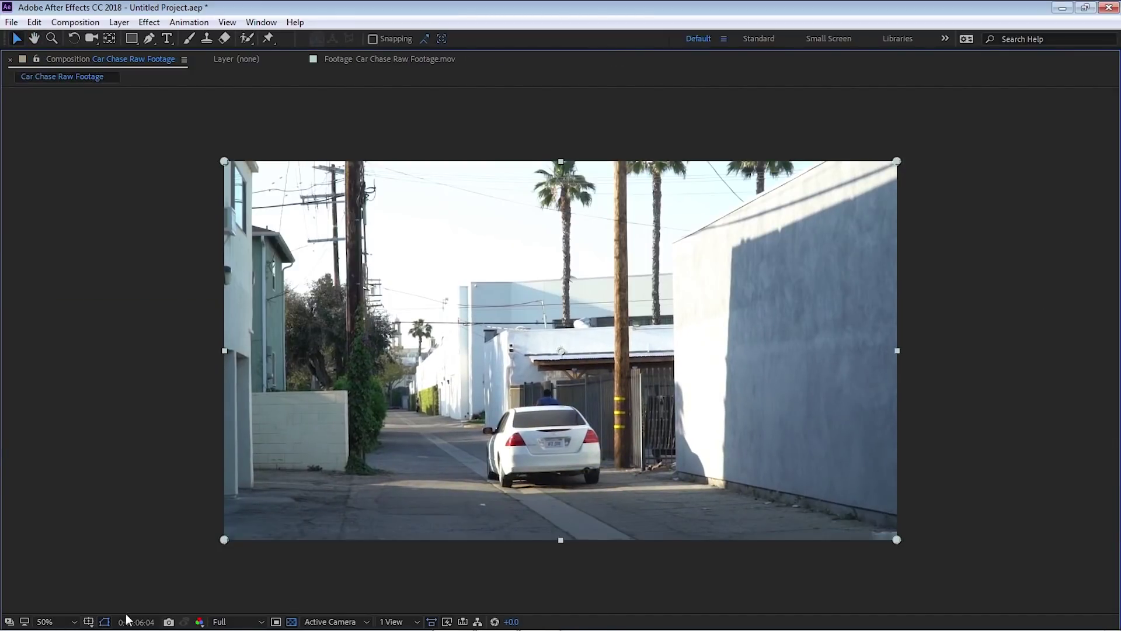
{"action": "left_click", "coordinate": [59, 621]}
{"action": "left_click", "coordinate": [93, 384]}
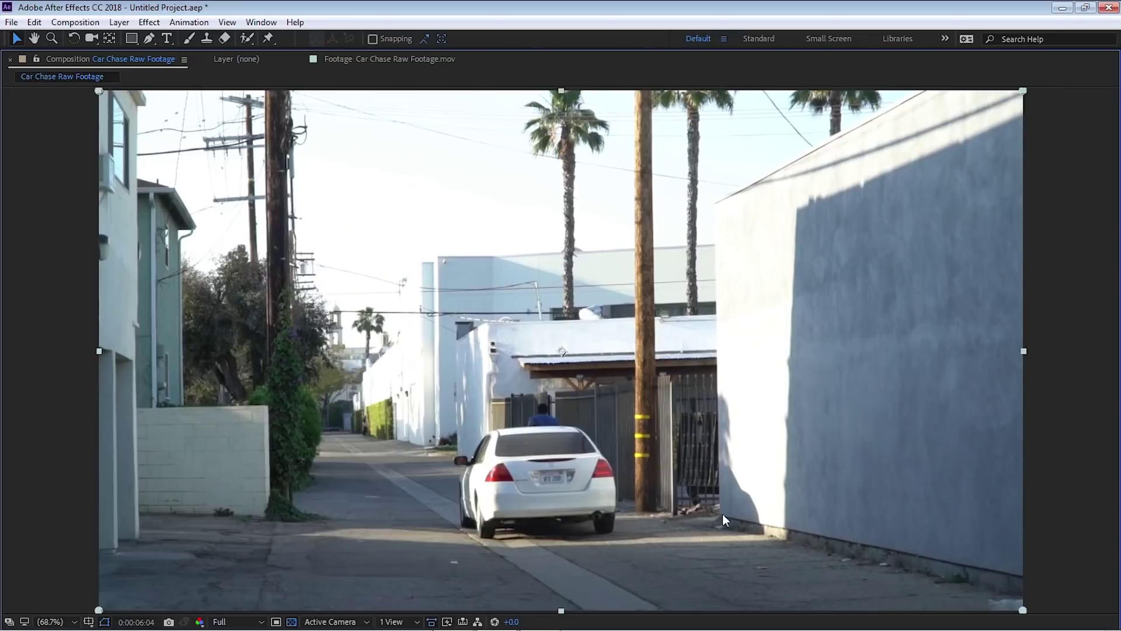
{"action": "key", "text": "space"}
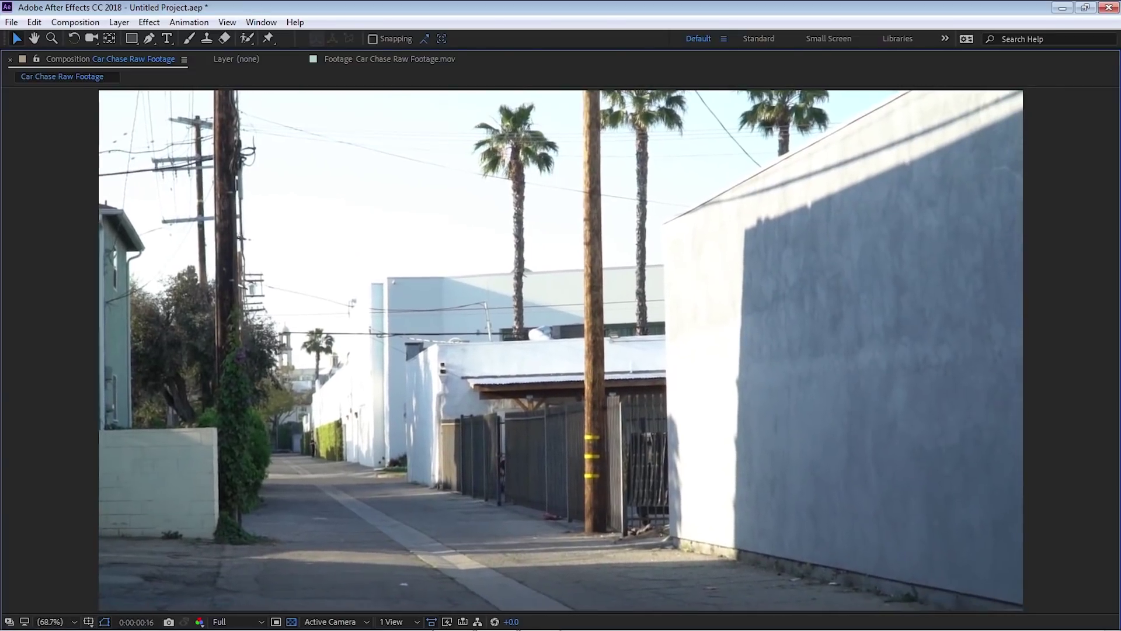